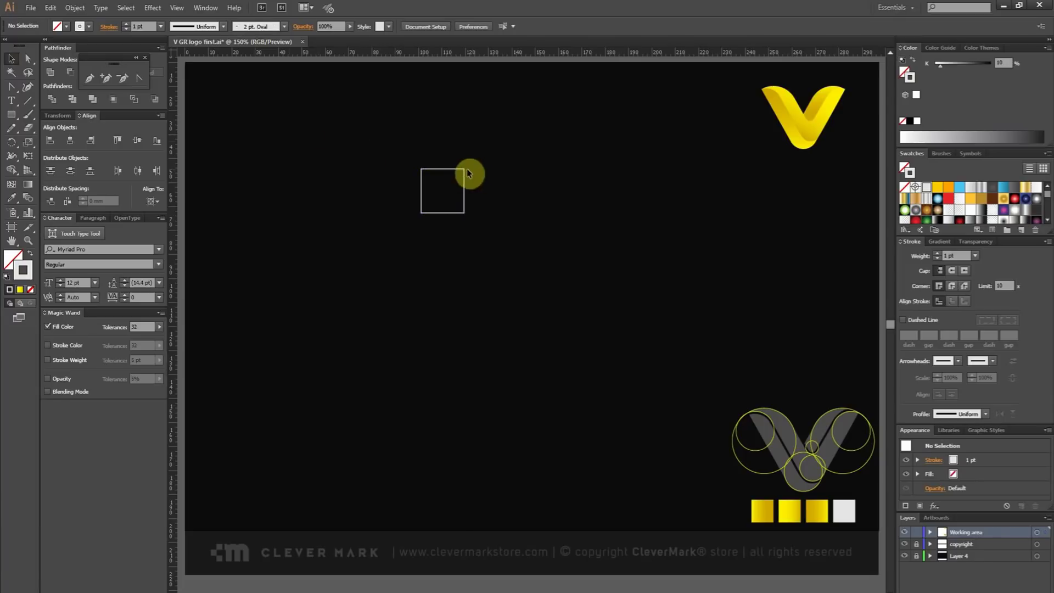
Copy the small square directly below itself, and add progressively larger squares to the left, below and right, each spanning the adjoining side
drag(456, 166, 458, 214)
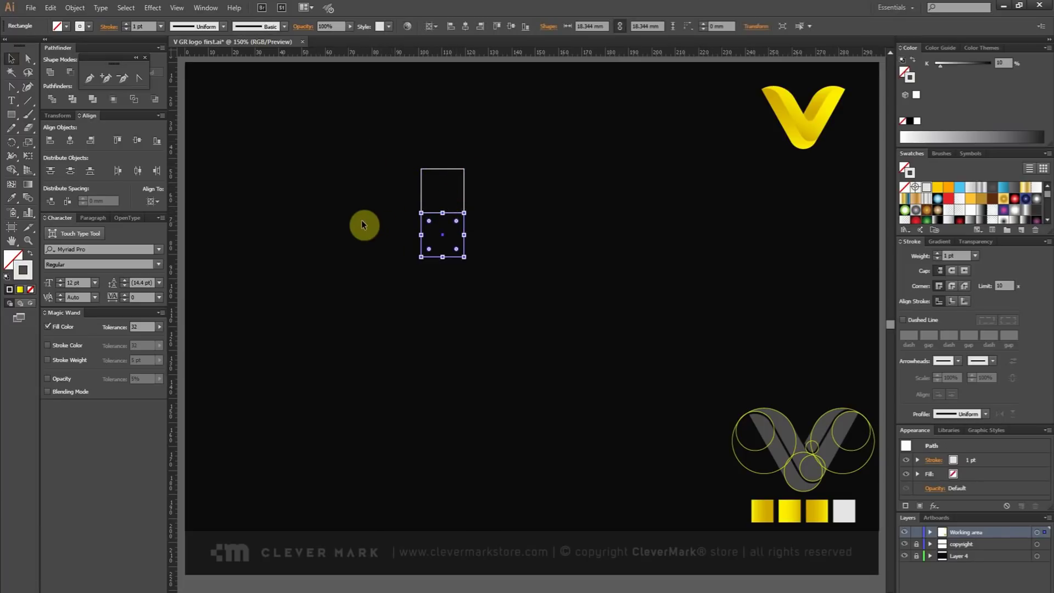
click(11, 114)
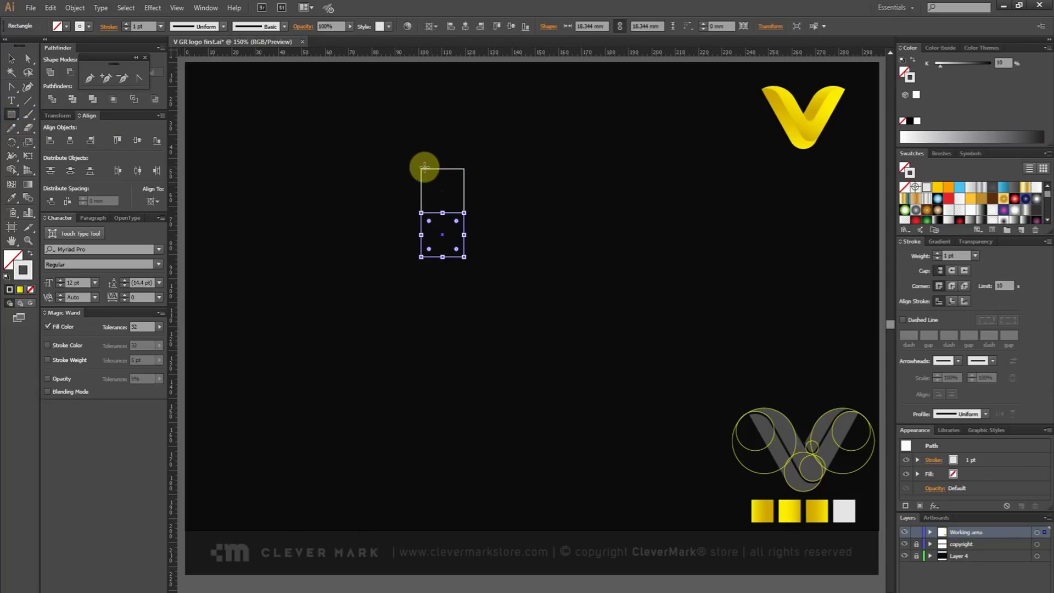
drag(421, 169, 366, 257)
drag(463, 256, 336, 383)
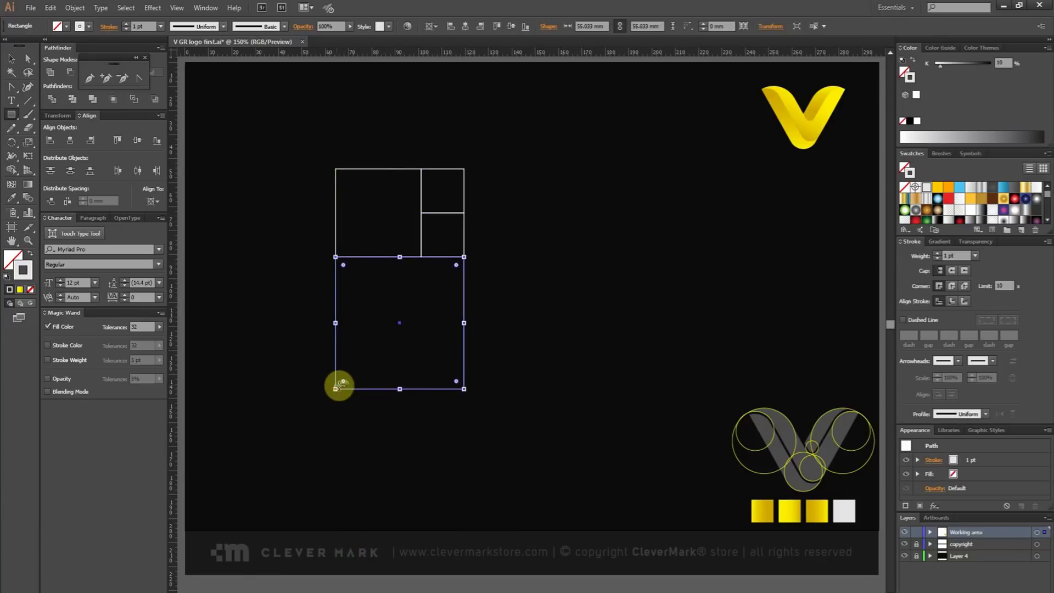
drag(464, 168, 678, 388)
Scale down all five squares together proportionally and move them to the middle of the artboard
click(15, 64)
drag(330, 144, 557, 316)
drag(338, 171, 418, 177)
drag(443, 222, 411, 256)
click(415, 230)
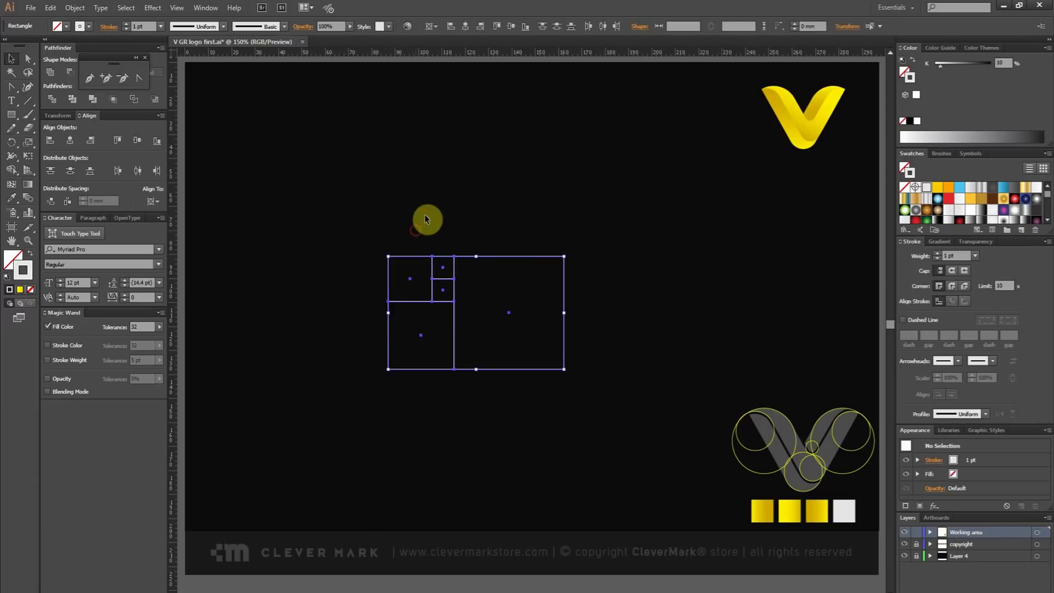
Draw a sixth square above the arrangement spanning its full width, and move all the squares right and slightly down
click(10, 115)
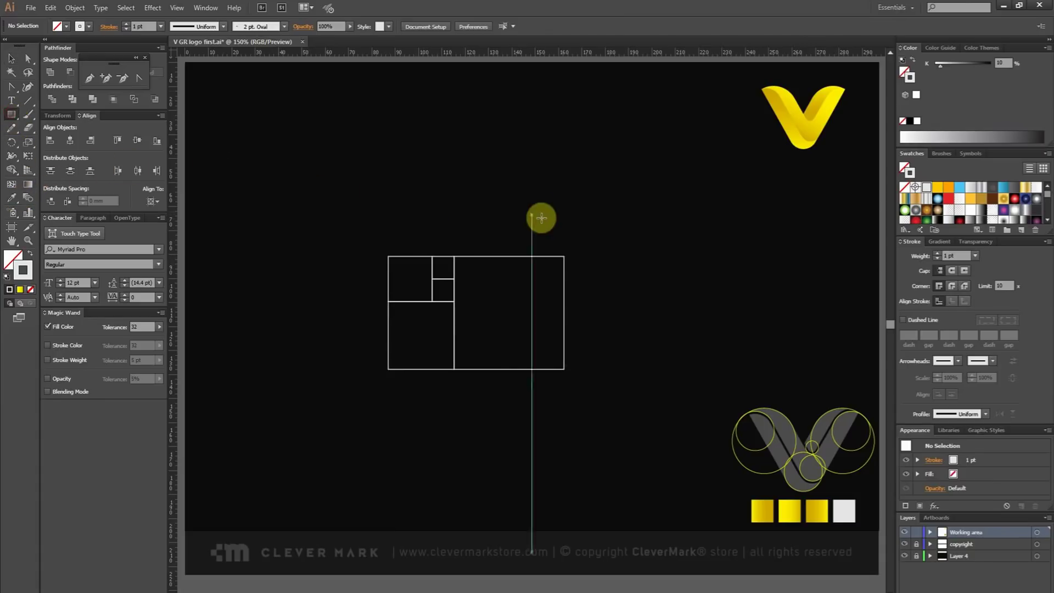
drag(564, 255, 389, 238)
click(13, 61)
drag(318, 223, 622, 370)
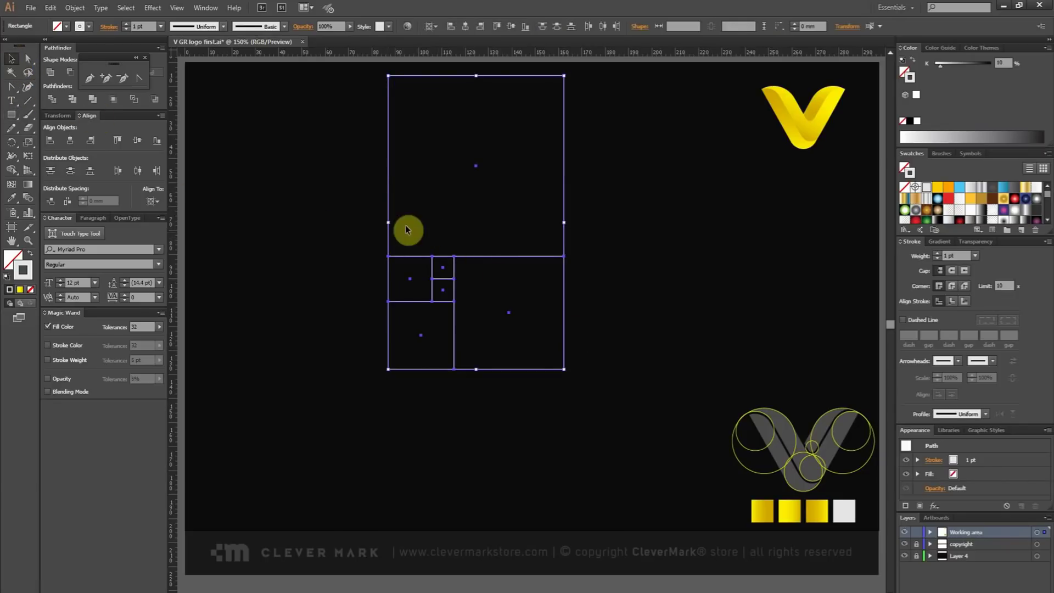
drag(388, 213, 539, 257)
click(365, 219)
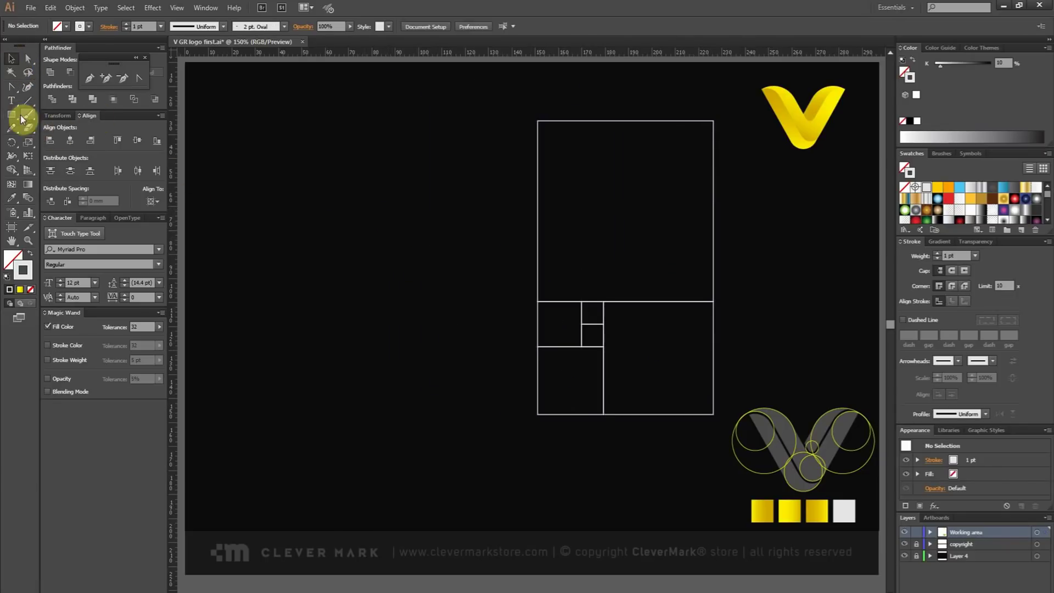
Draw a seventh square on the left spanning the arrangement's full height, and scale down and reposition all the squares together
drag(536, 120, 479, 414)
click(12, 59)
drag(431, 247, 668, 439)
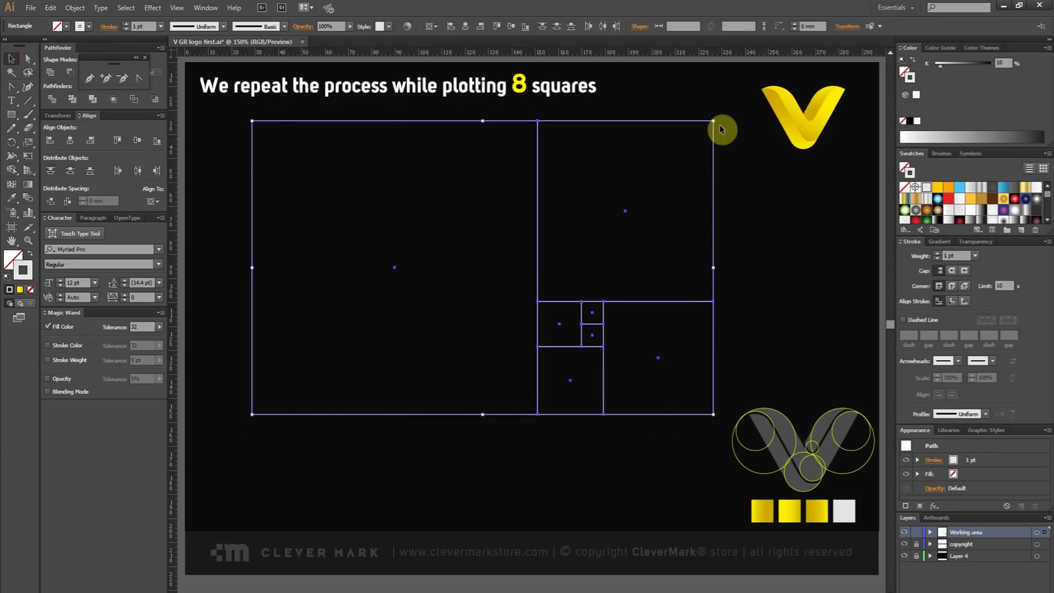
drag(713, 121, 424, 134)
click(401, 112)
Draw an eighth square below spanning the full width, and rotate the whole arrangement 90 degrees clockwise, centring it on the artboard
click(12, 117)
drag(350, 261, 547, 445)
click(11, 58)
drag(275, 121, 642, 357)
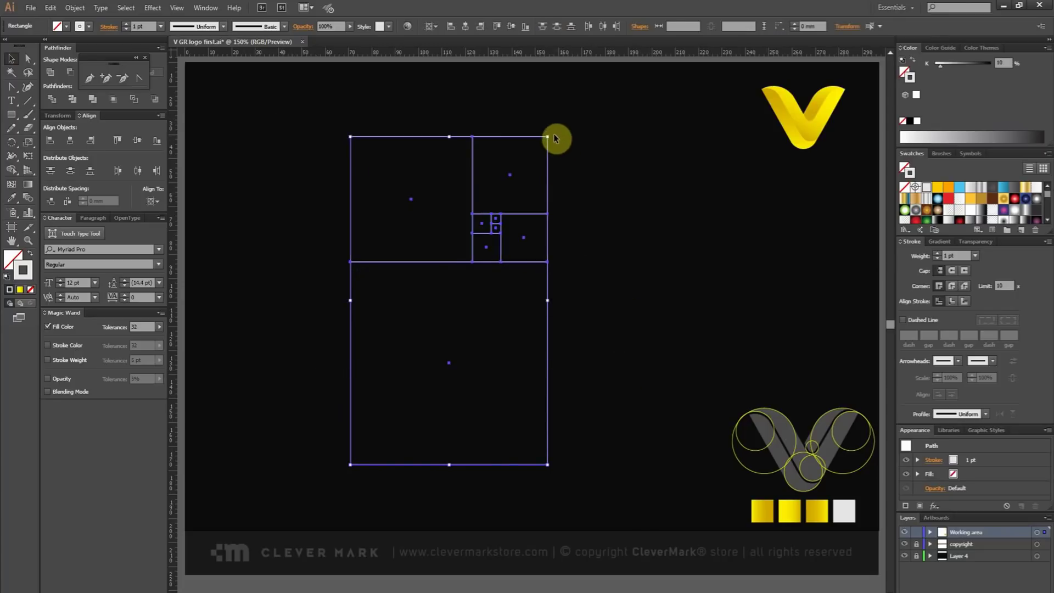
drag(553, 134, 616, 365)
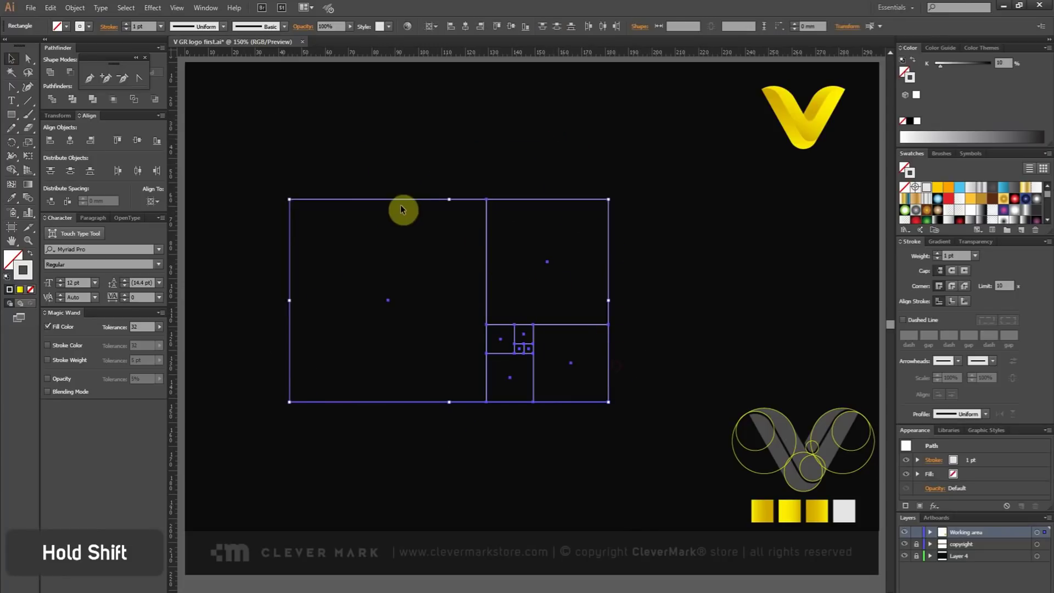
drag(374, 204, 392, 197)
click(387, 148)
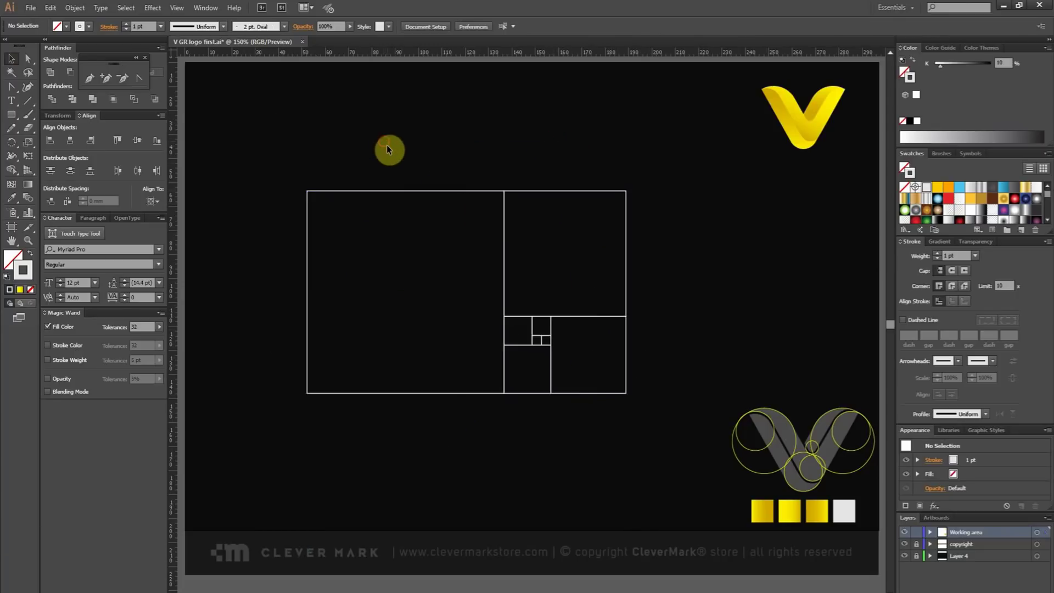
Draw a circle inscribed in each of the five largest squares, from about 84.3 mm down to about 12 mm in diameter
drag(7, 118, 44, 142)
drag(405, 291, 458, 393)
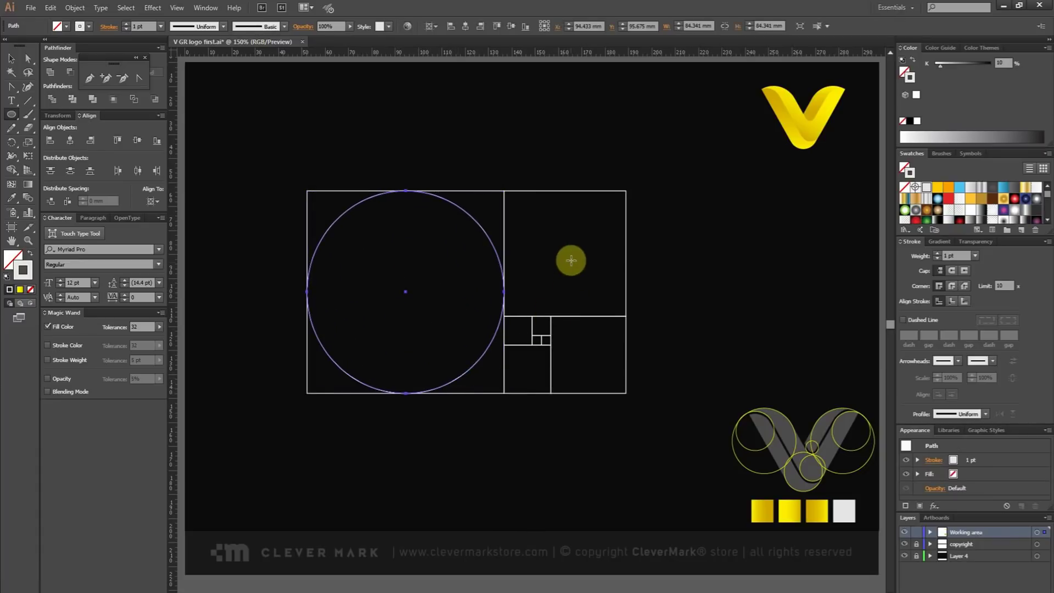
drag(565, 253, 624, 311)
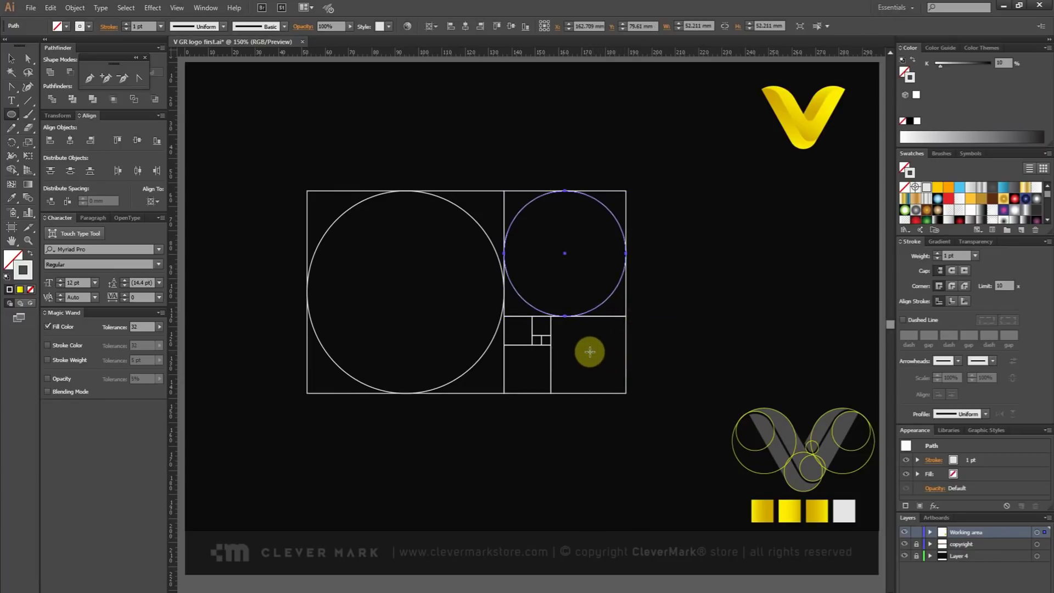
drag(587, 355, 617, 391)
drag(528, 369, 531, 344)
click(11, 59)
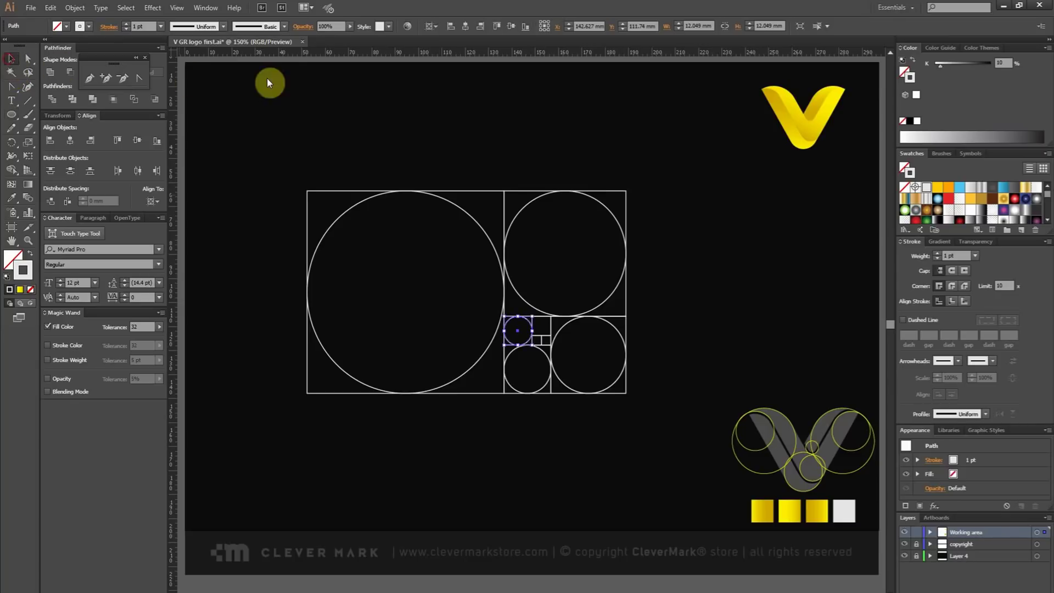
click(295, 73)
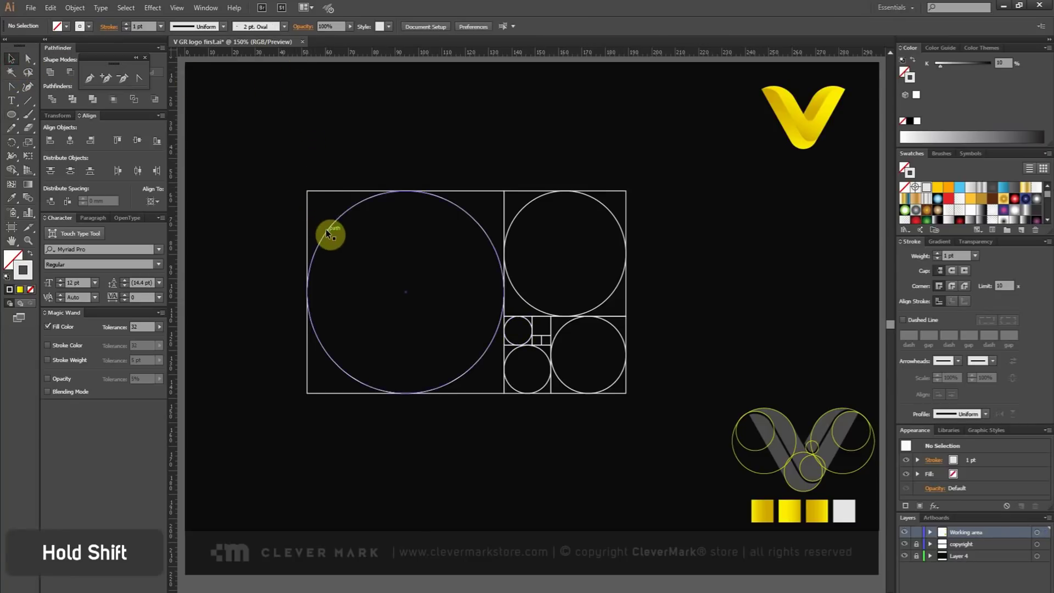
Delete all eight construction squares while keeping the five circles
shift+click(454, 225)
shift+click(521, 212)
shift+click(569, 321)
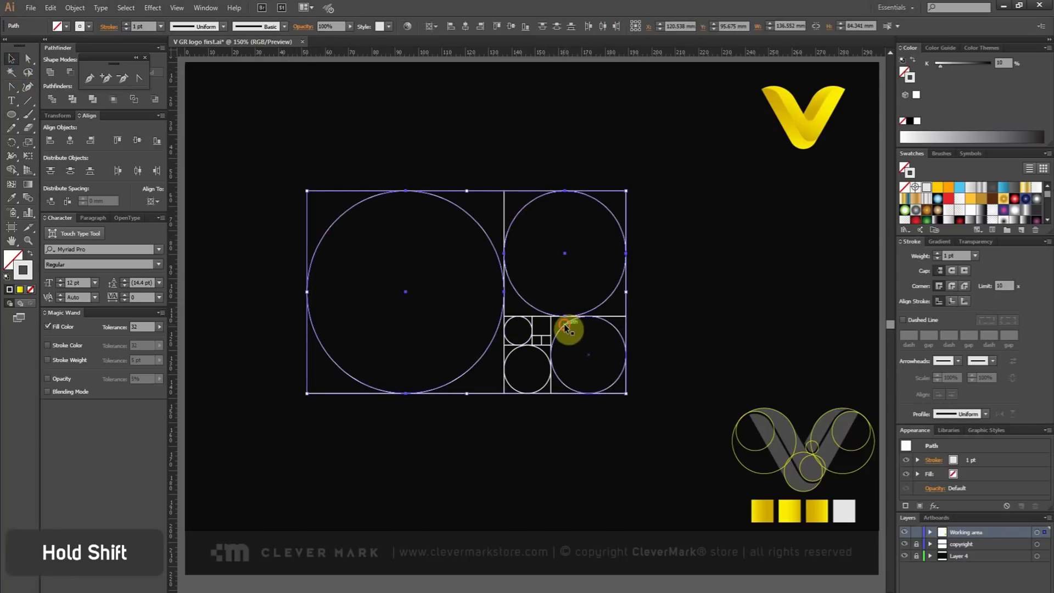
shift+click(510, 326)
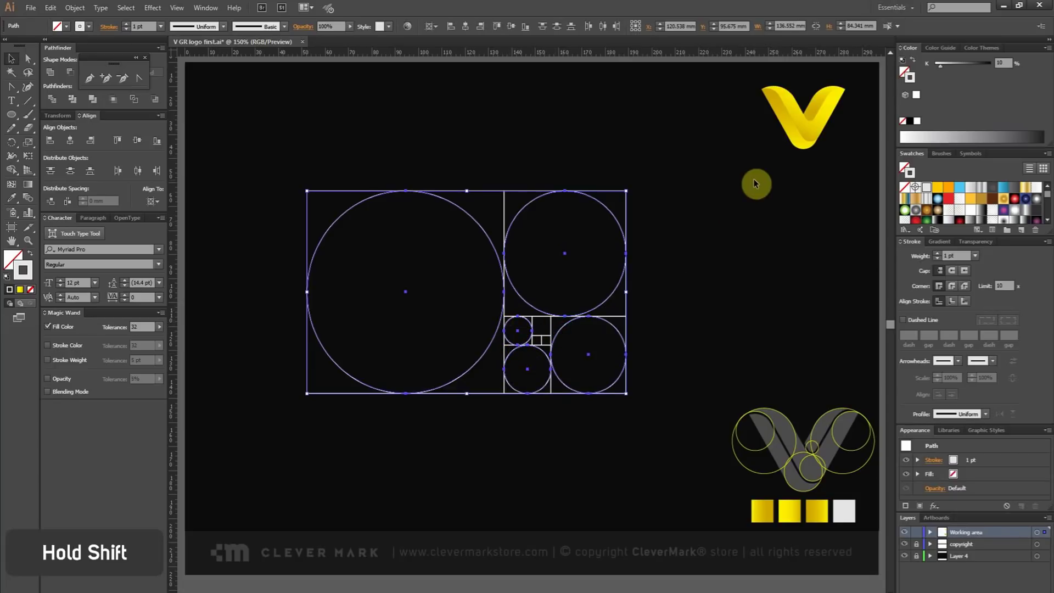
drag(681, 156, 247, 433)
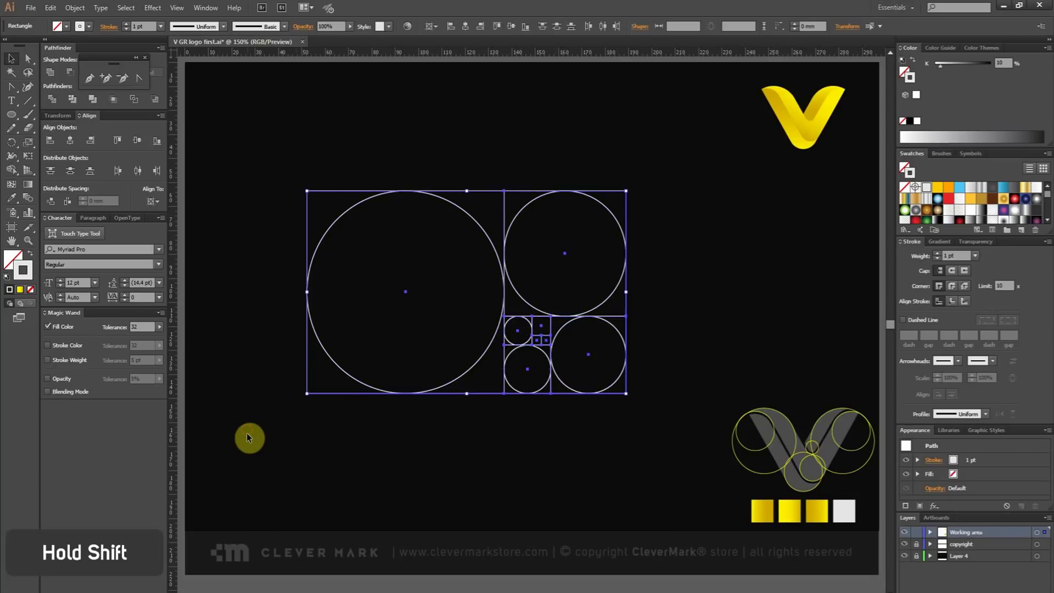
key(Delete)
Align the circles' centres horizontally and vertically to the largest circle so that they are concentric
drag(410, 163, 633, 429)
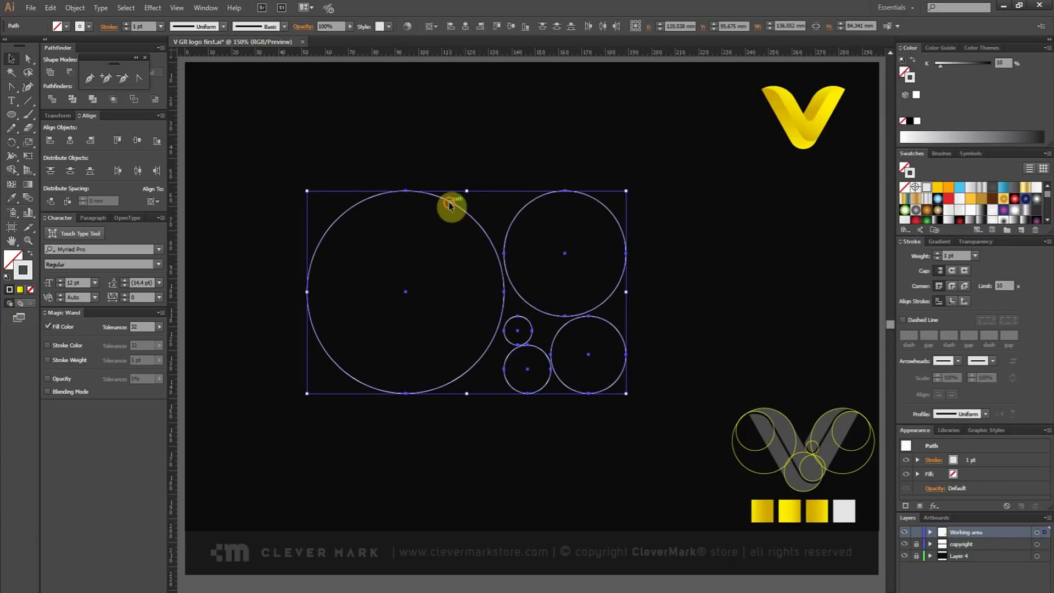
click(449, 206)
click(69, 140)
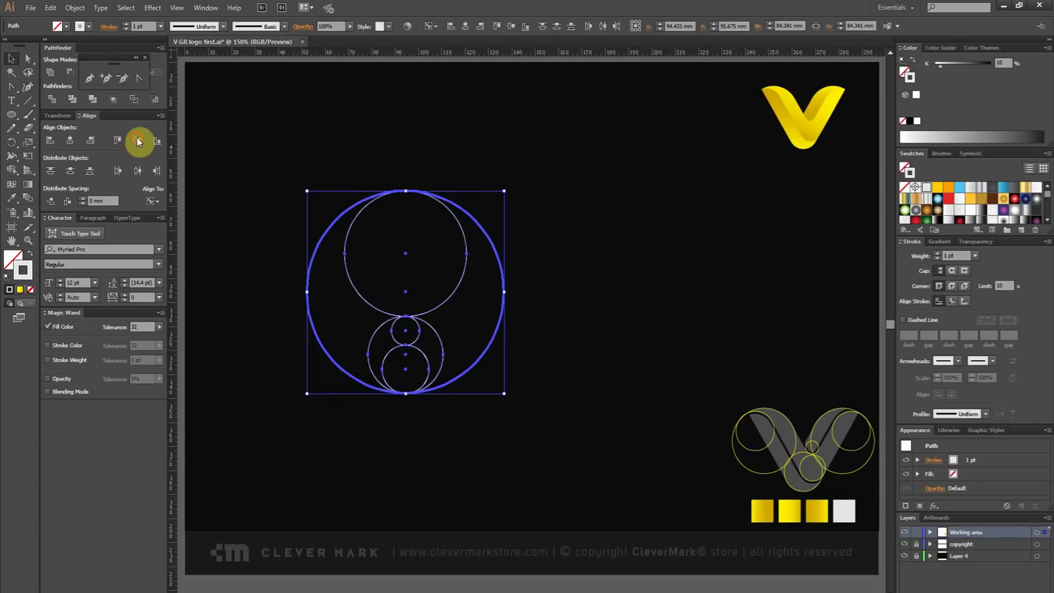
click(137, 139)
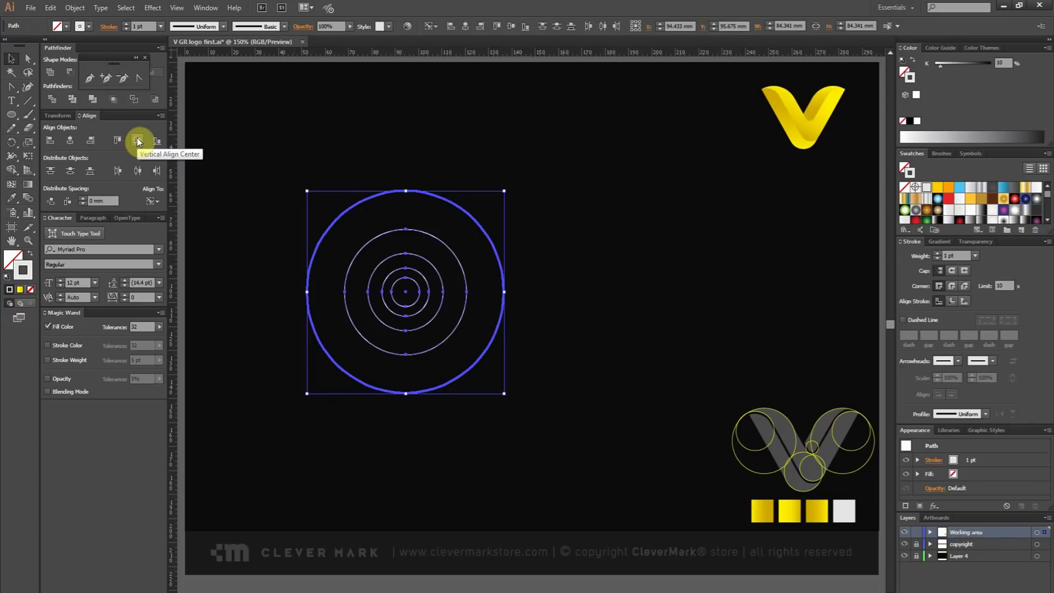
click(289, 164)
Move the concentric circles below the yellow V logo and scale them together proportionally to about 73.7 mm in diameter
drag(273, 161, 561, 392)
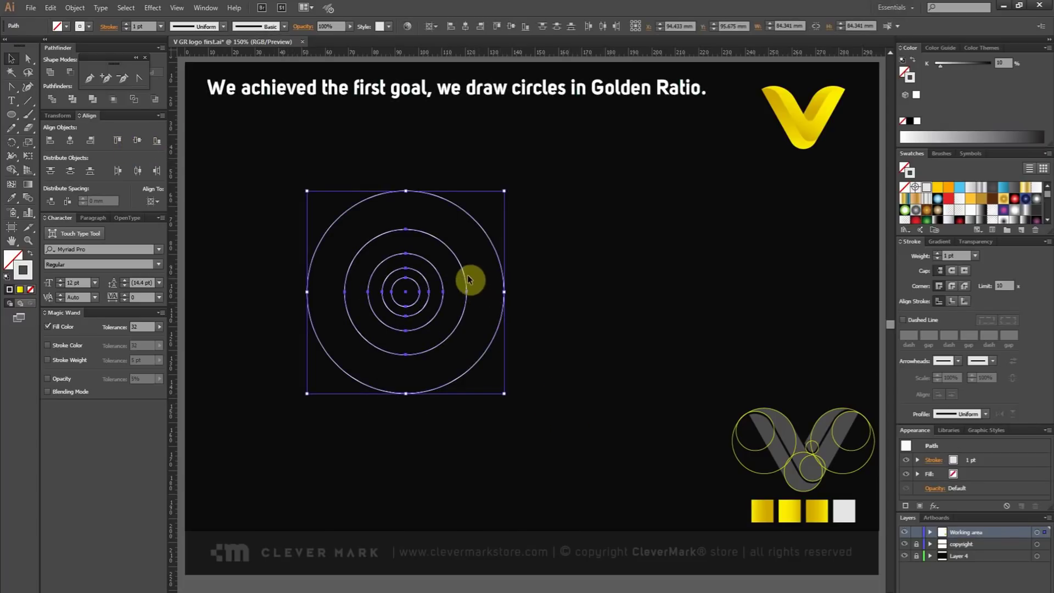
drag(466, 277, 829, 253)
click(588, 284)
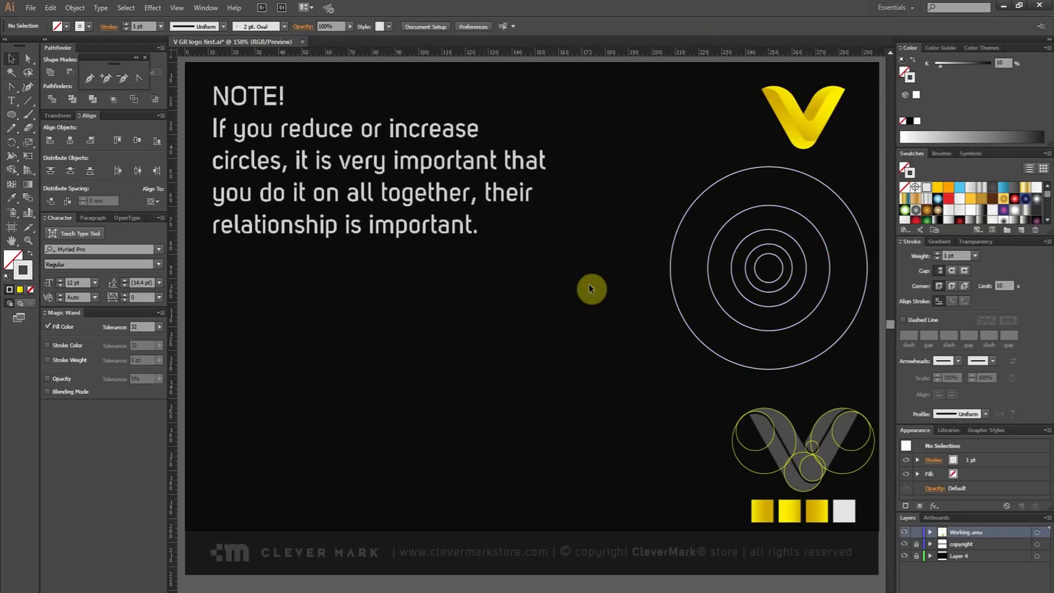
drag(625, 217, 807, 301)
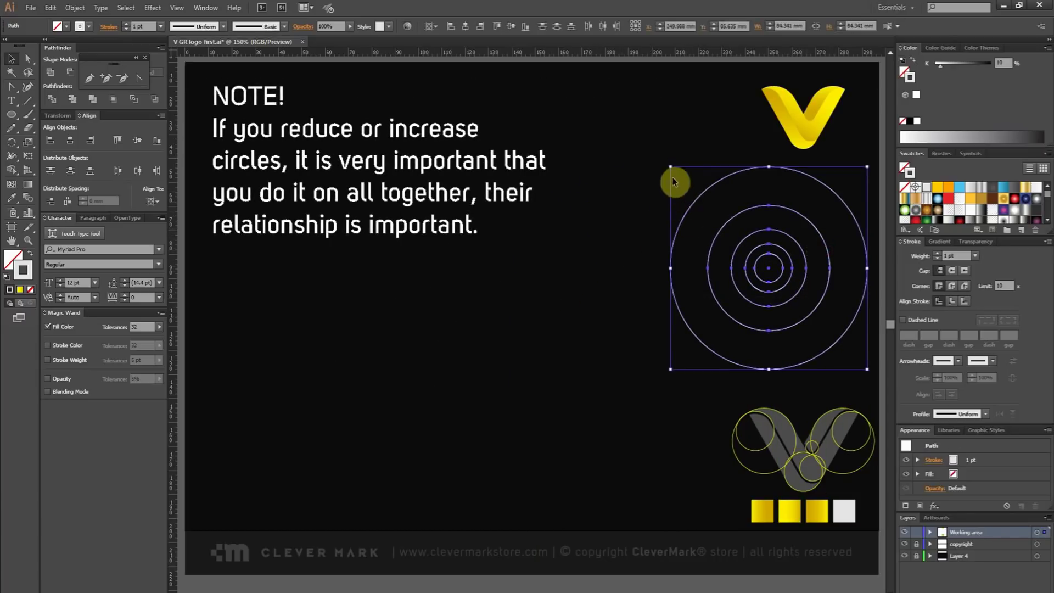
drag(668, 166, 695, 192)
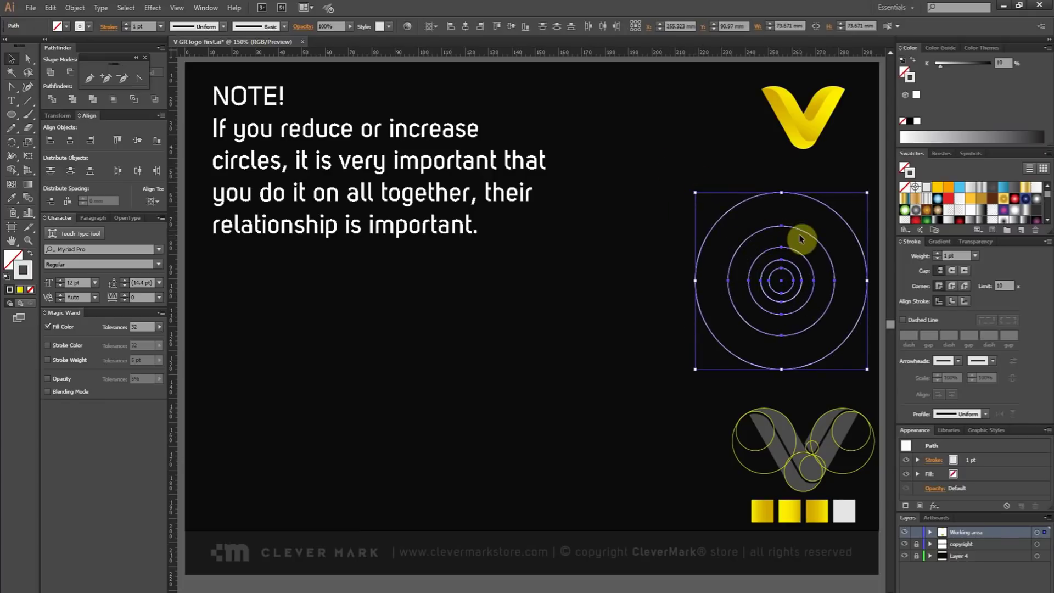
click(608, 213)
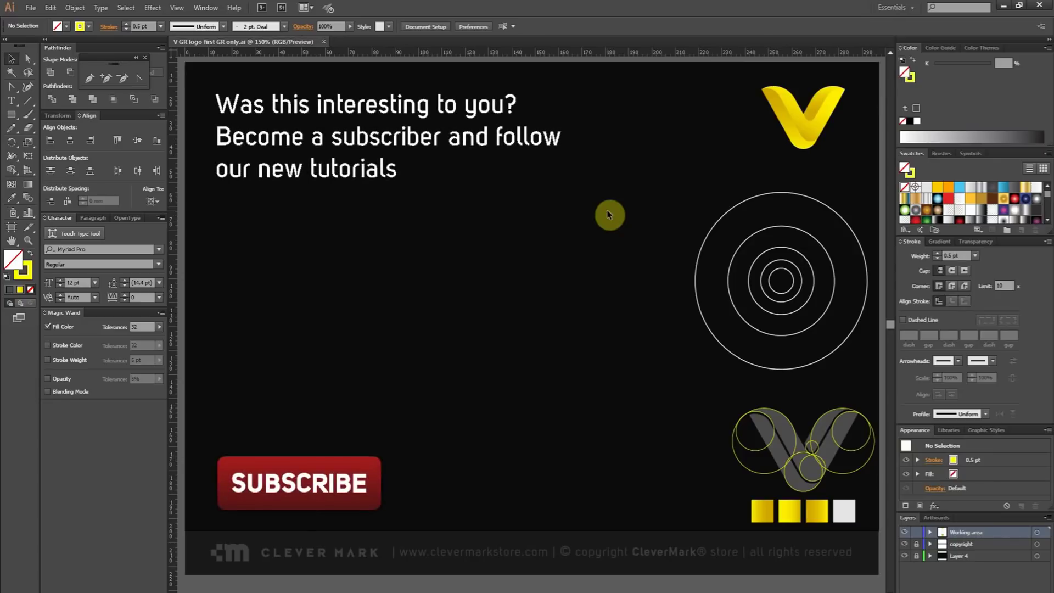
Copy the largest circle into the empty area and draw a rectangle about 36.8 by 94.4 mm from its top anchor to its right edge
drag(736, 207, 362, 206)
click(452, 164)
click(11, 117)
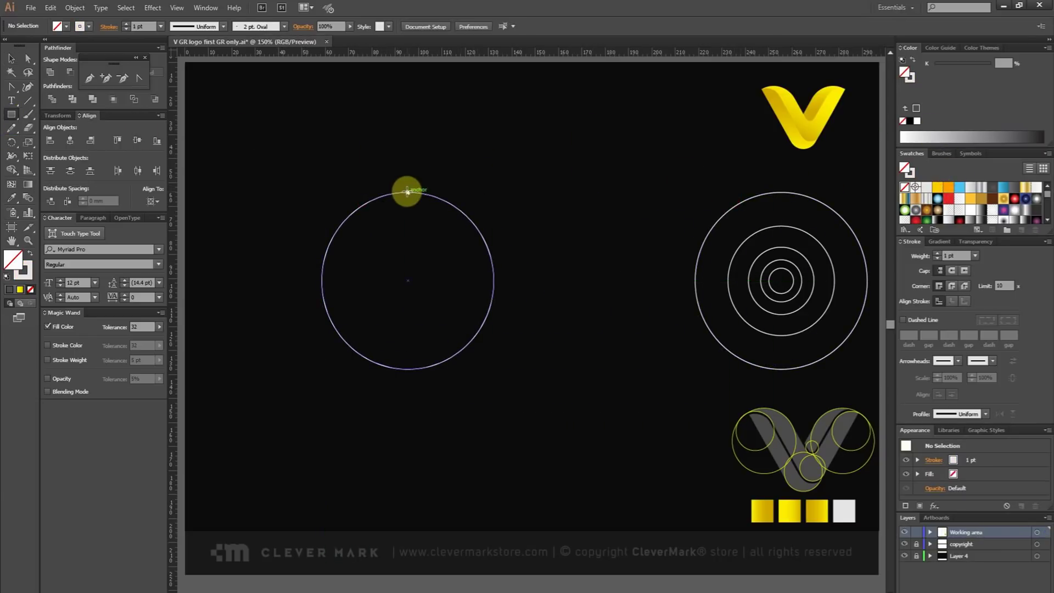
drag(409, 191, 495, 418)
click(11, 58)
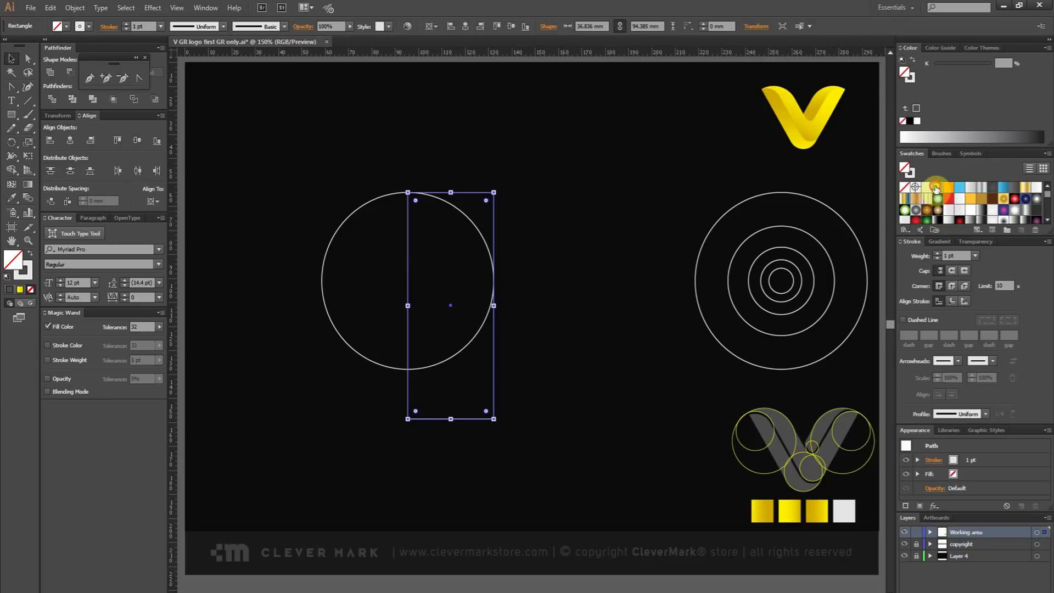
Give the rectangle a yellow FFCC00 fill with no stroke and place it behind the circle
click(936, 188)
click(28, 274)
click(30, 290)
click(422, 158)
click(435, 245)
right_click(437, 248)
mouse_move(490, 417)
click(614, 448)
click(578, 350)
Move the copied circle and the yellow rectangle together up and to the left
drag(538, 169, 420, 327)
drag(447, 289, 398, 224)
click(496, 236)
Copy the second-largest circle from the concentric set and align its left edge with the yellow rectangle's left edge
drag(783, 231, 490, 343)
click(501, 324)
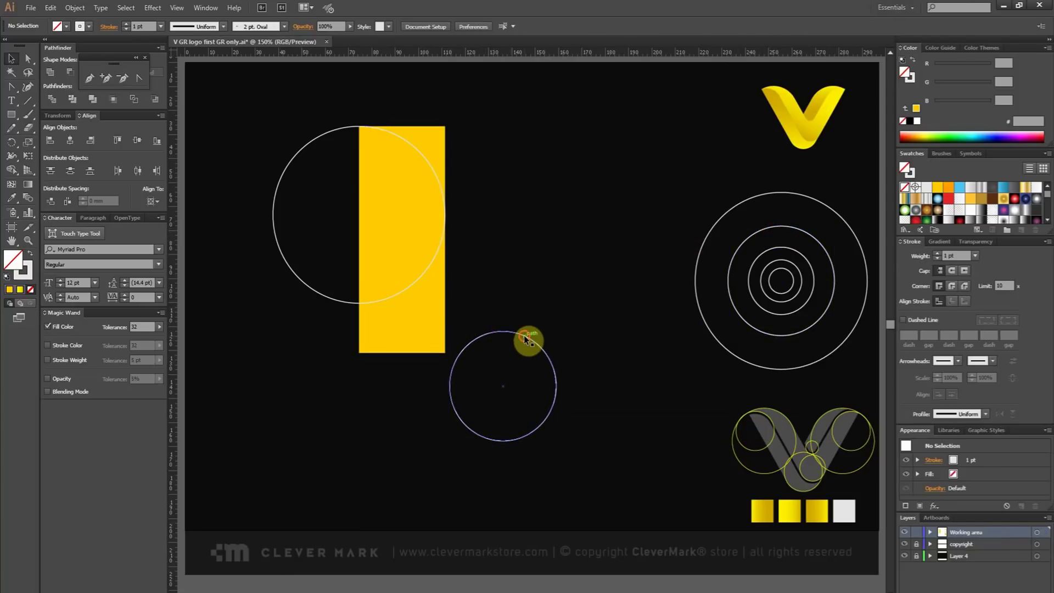
click(523, 335)
shift+click(417, 305)
click(49, 141)
click(228, 277)
Move the smaller circle up until it touches the large circle, and extend the rectangle down to the smaller circle's bottom edge
drag(460, 361, 461, 325)
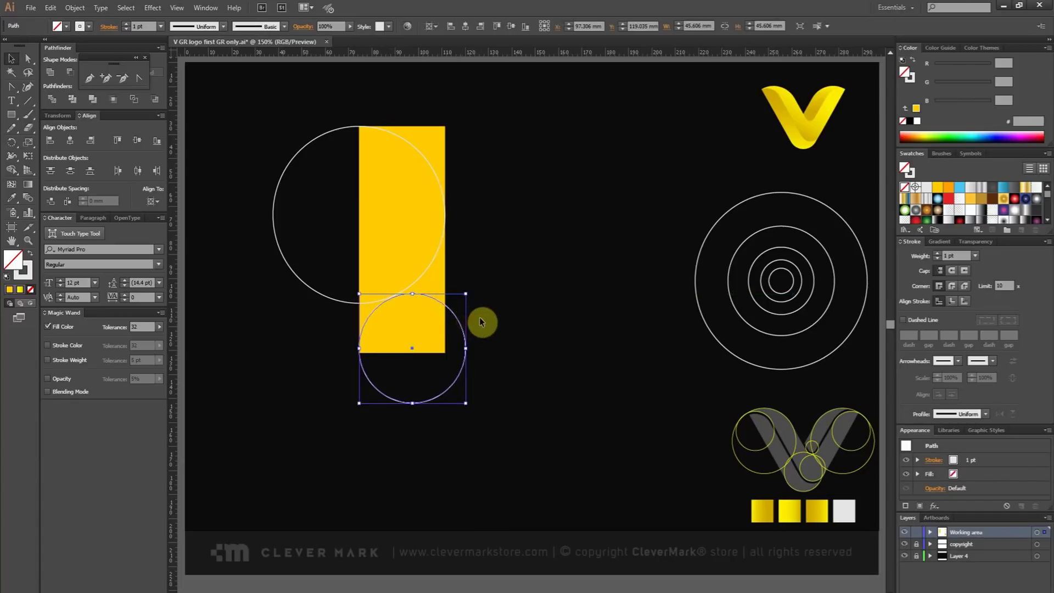
key(Up)
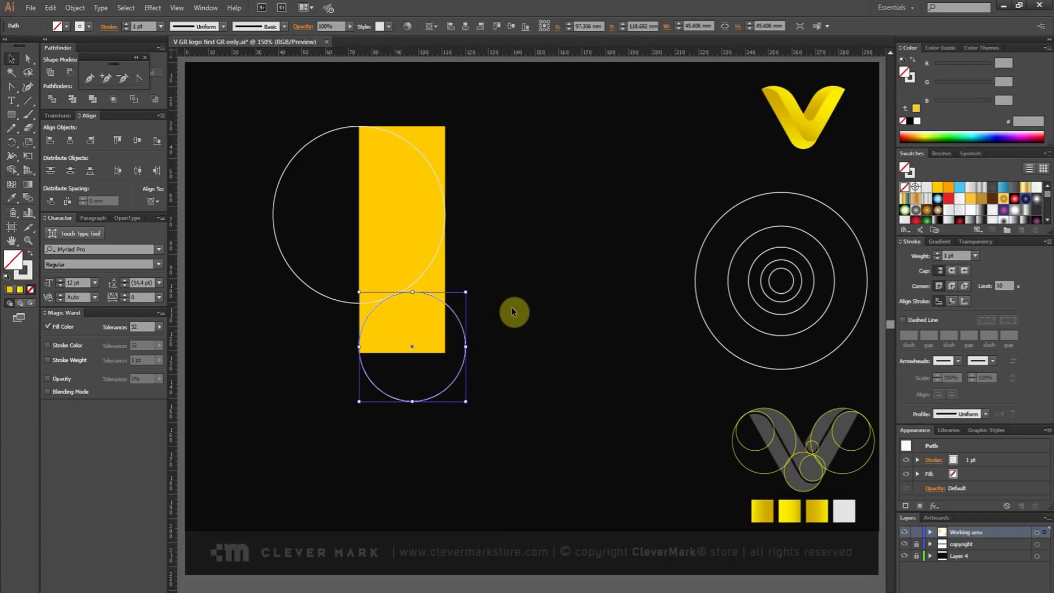
click(512, 311)
click(427, 323)
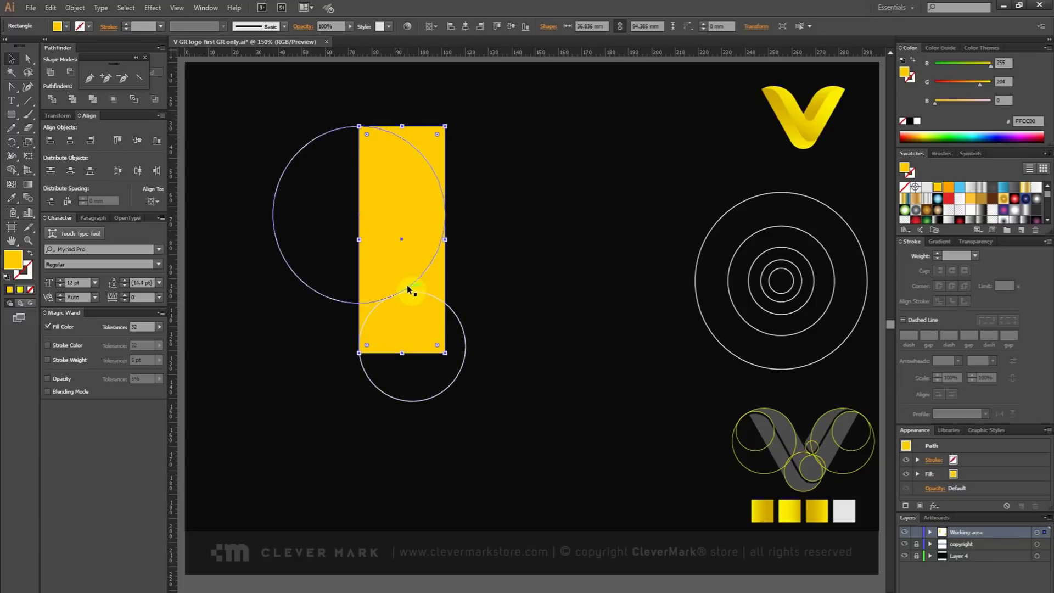
drag(403, 352, 407, 400)
Trim the yellow rectangle's upper and lower corners outside the two circles with the Shape Builder tool
drag(256, 104, 494, 413)
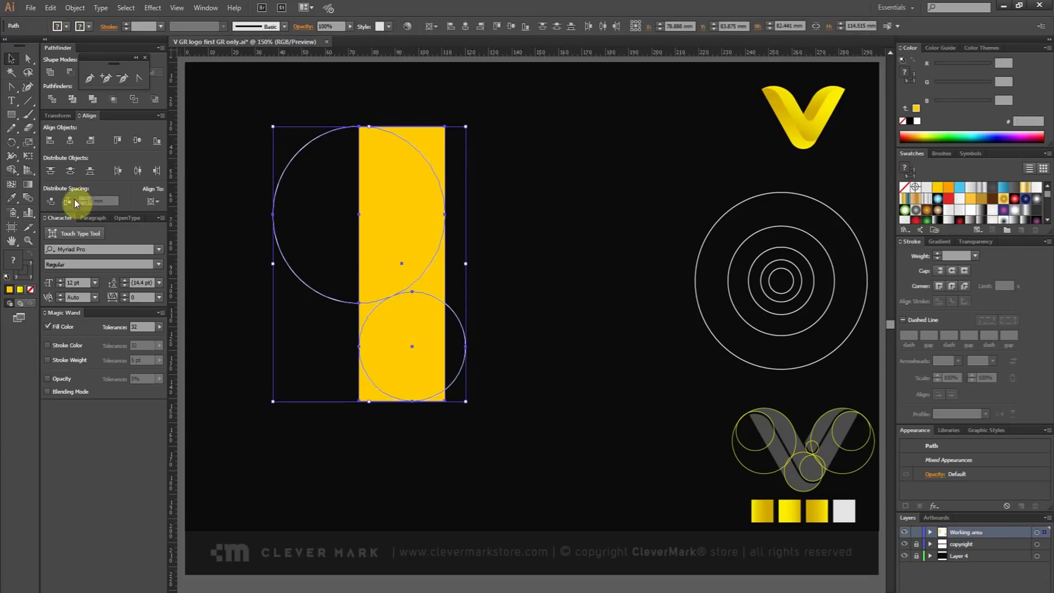
click(13, 175)
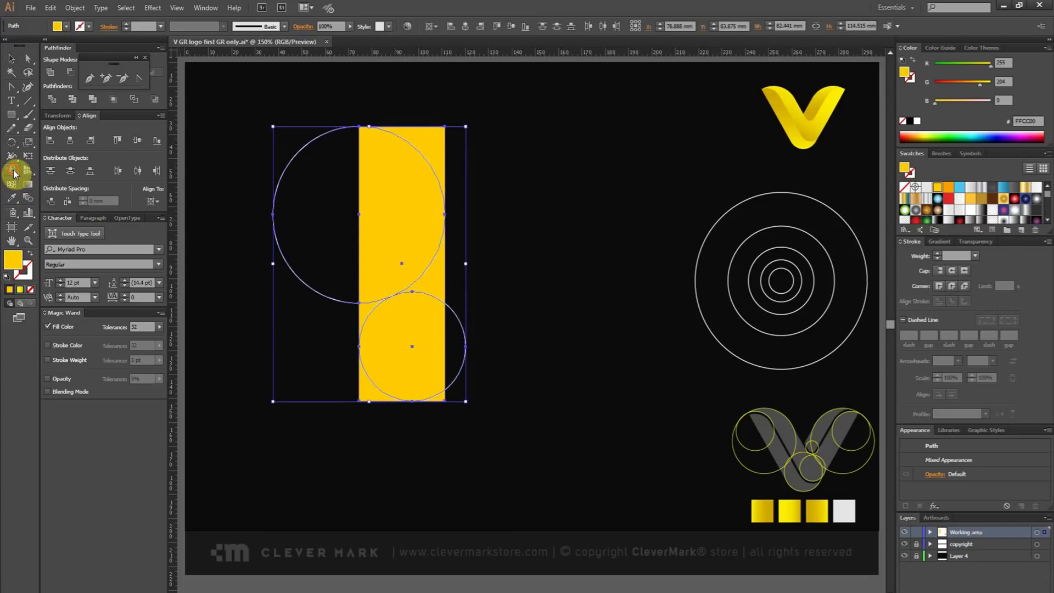
alt+click(427, 137)
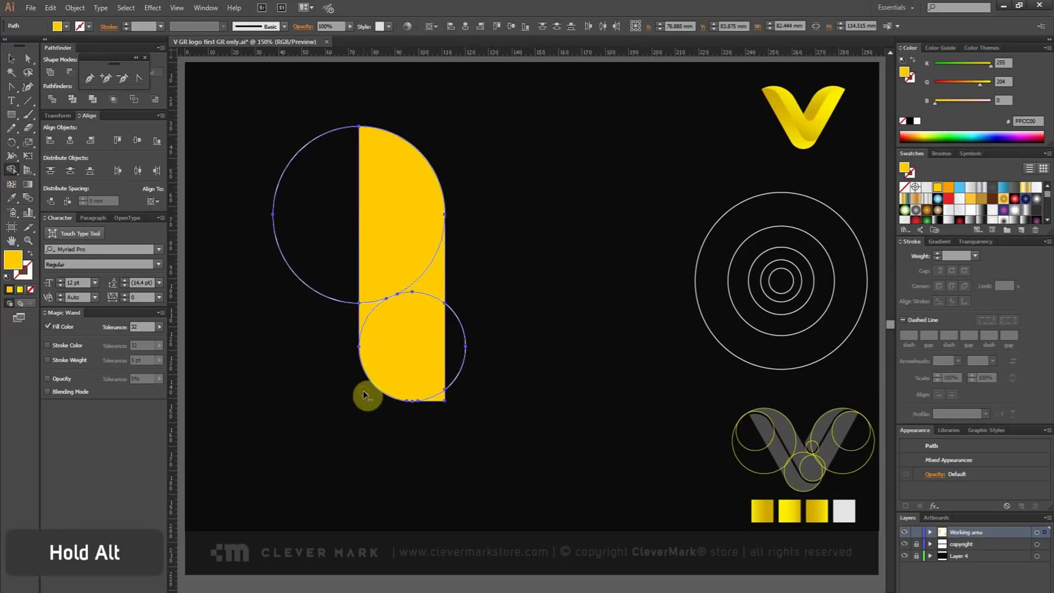
alt+click(443, 397)
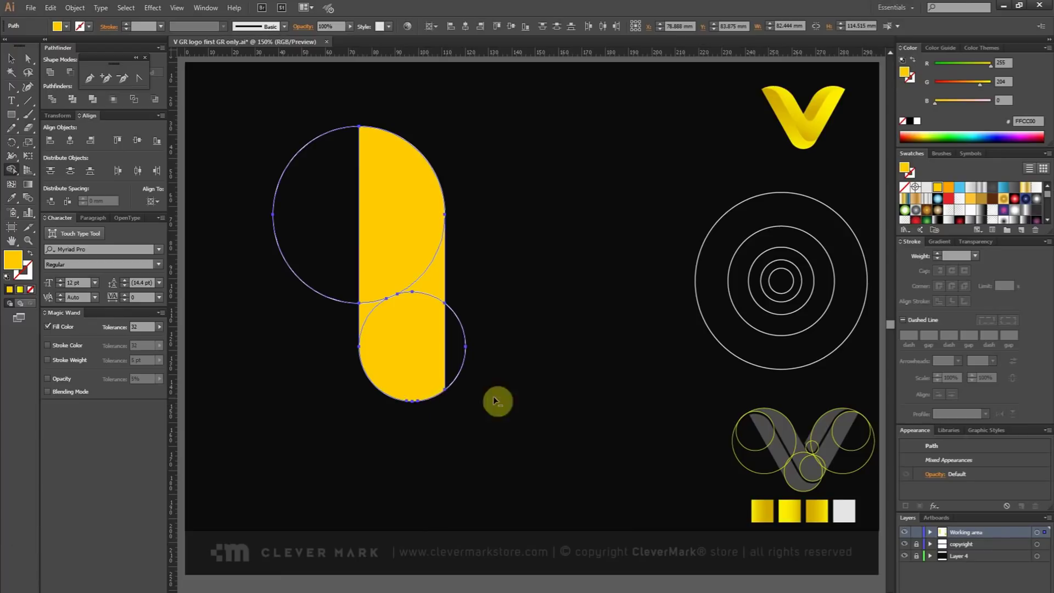
click(11, 58)
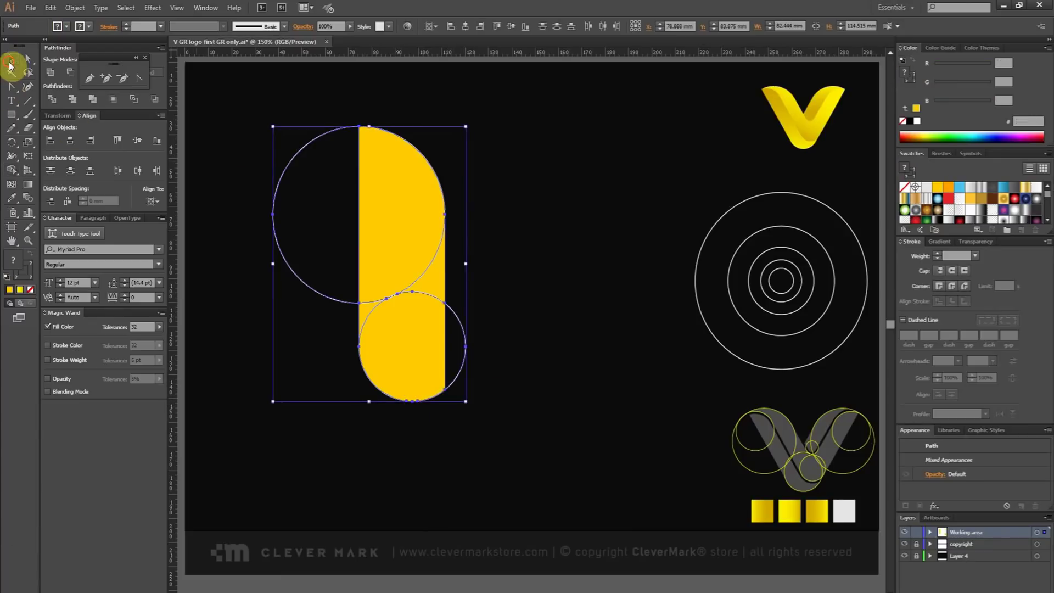
click(559, 167)
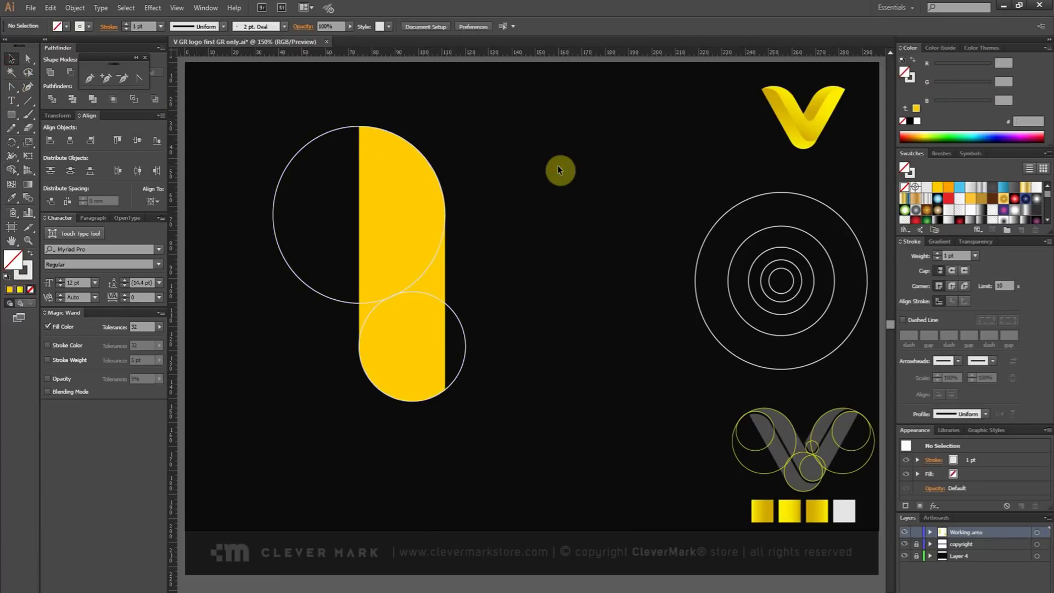
Copy the third-largest circle from the concentric set into the lower circle, near its right edge
click(809, 268)
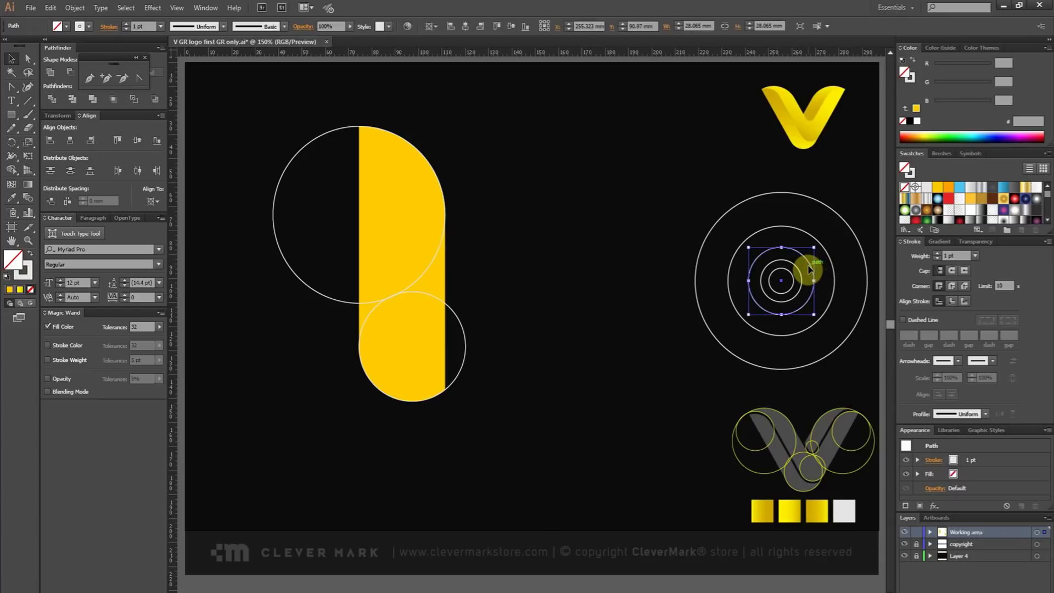
drag(810, 268, 462, 373)
click(596, 329)
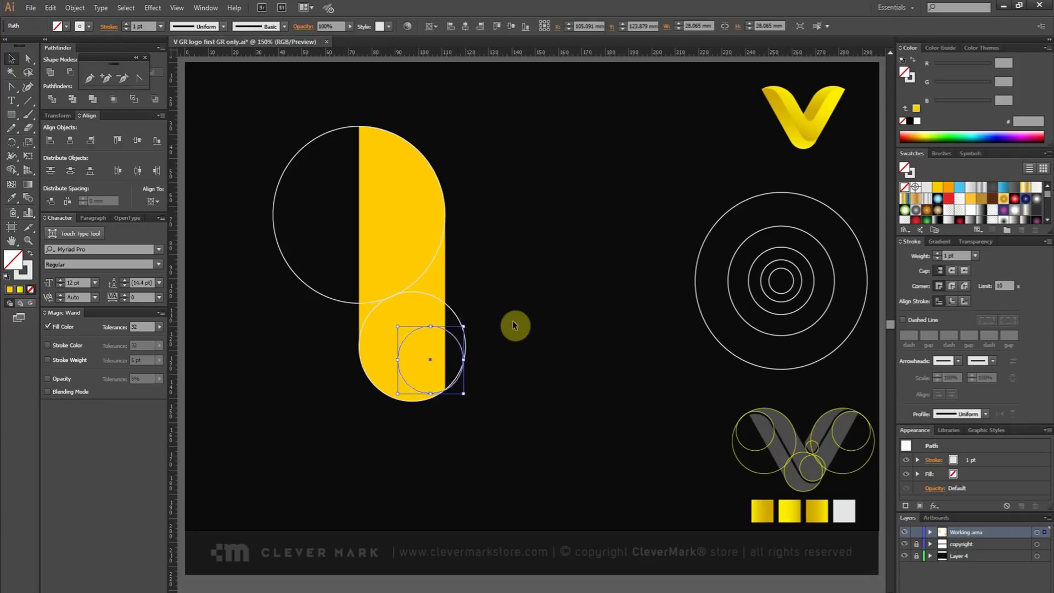
click(531, 311)
Copy the lower medium circle into the large upper circle and align the tops of both circles
drag(468, 326, 409, 176)
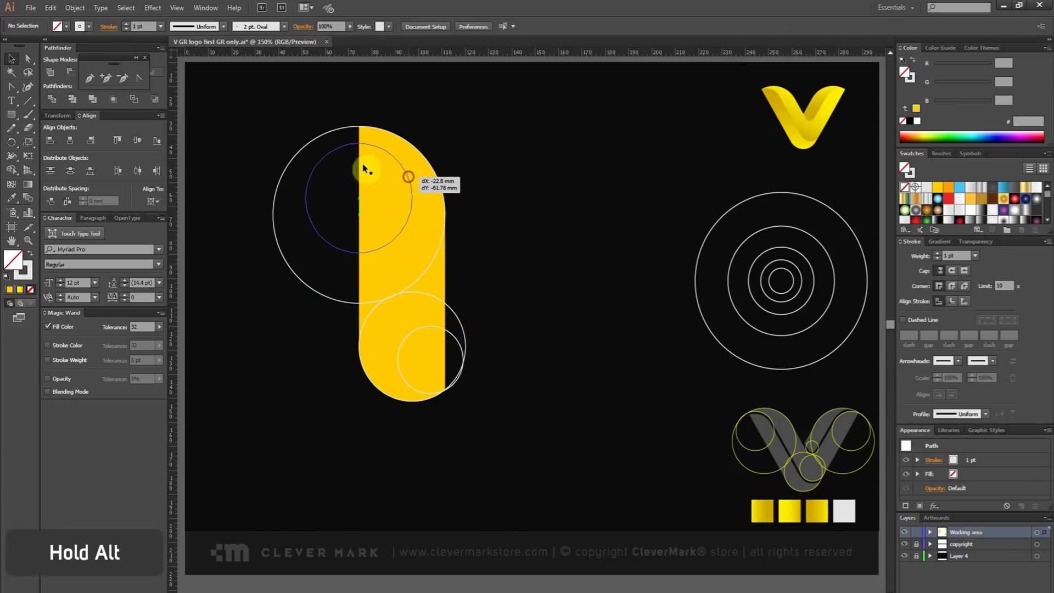
shift+click(312, 140)
click(312, 139)
click(117, 140)
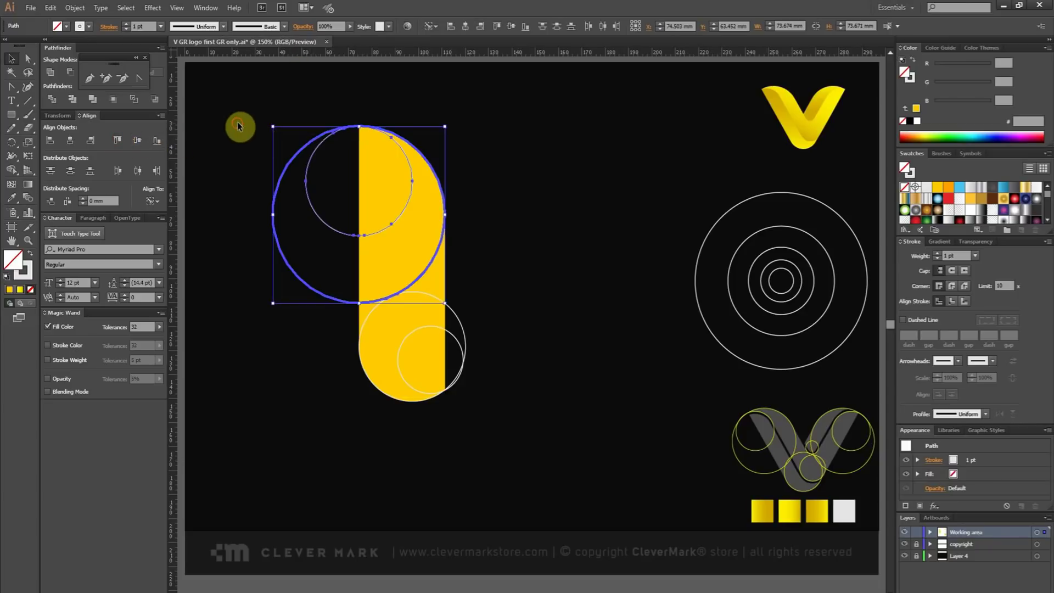
click(238, 126)
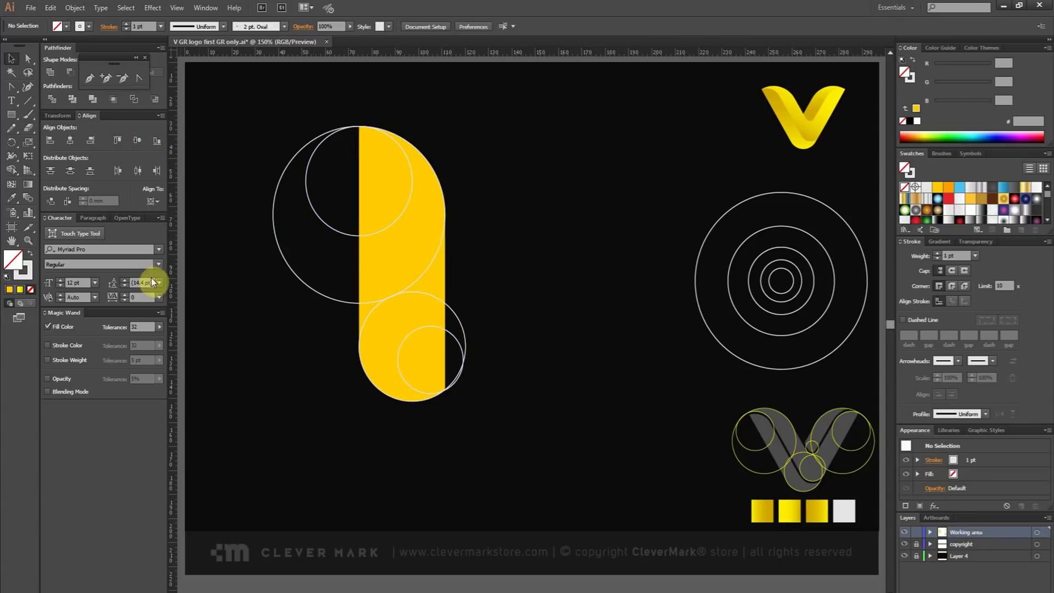
Place a vertical guide at the upper inner circle's right edge and align the smallest circle's left edge with it
drag(172, 289, 412, 176)
drag(449, 339, 475, 346)
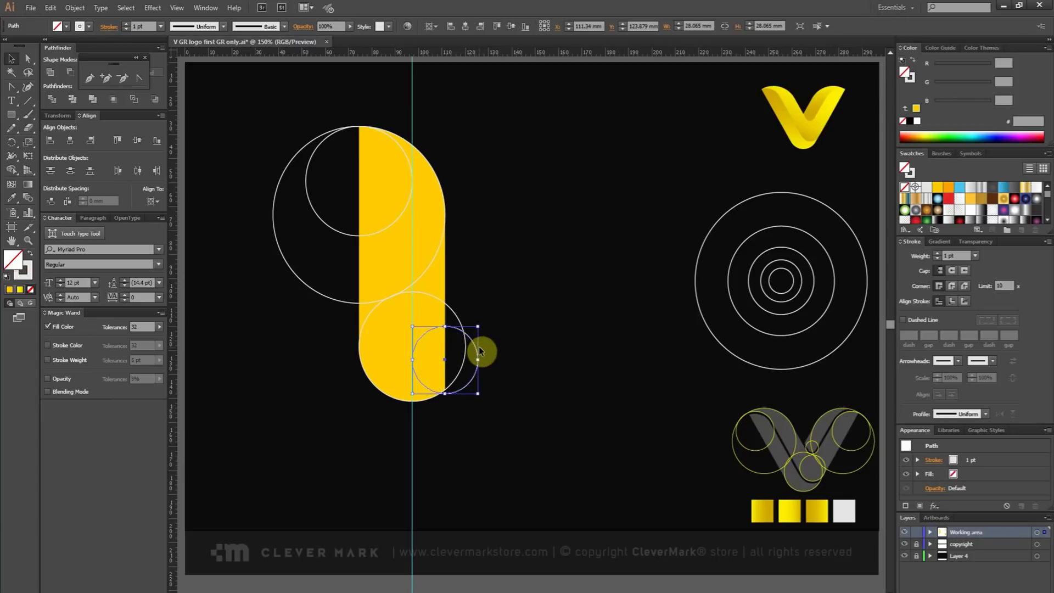
click(490, 375)
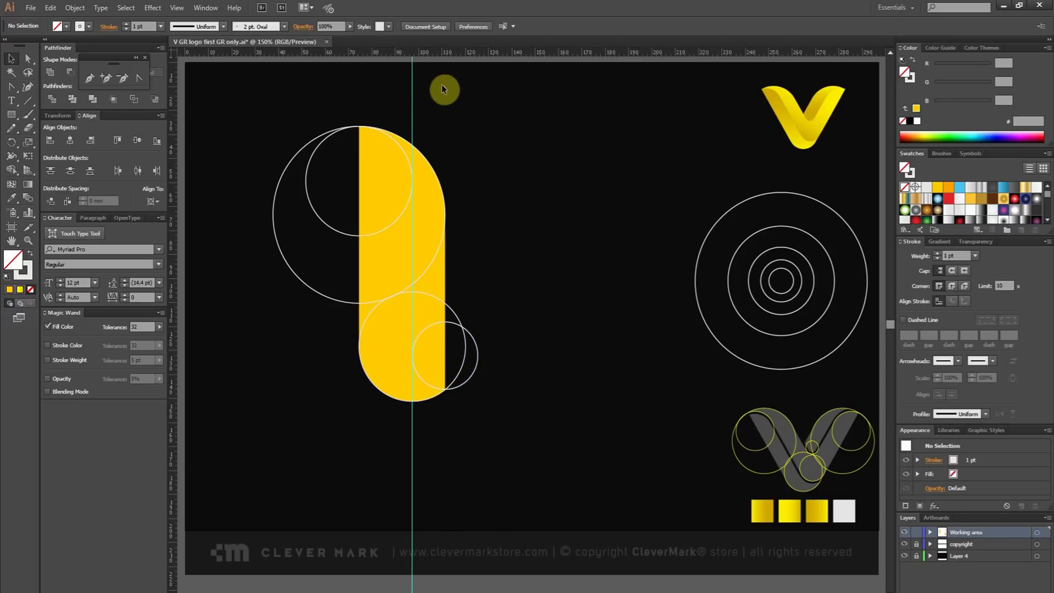
Delete the guide and draw a light-stroked vertical line from the upper inner circle's right edge to the smallest circle's left edge
drag(391, 81, 391, 82)
key(Delete)
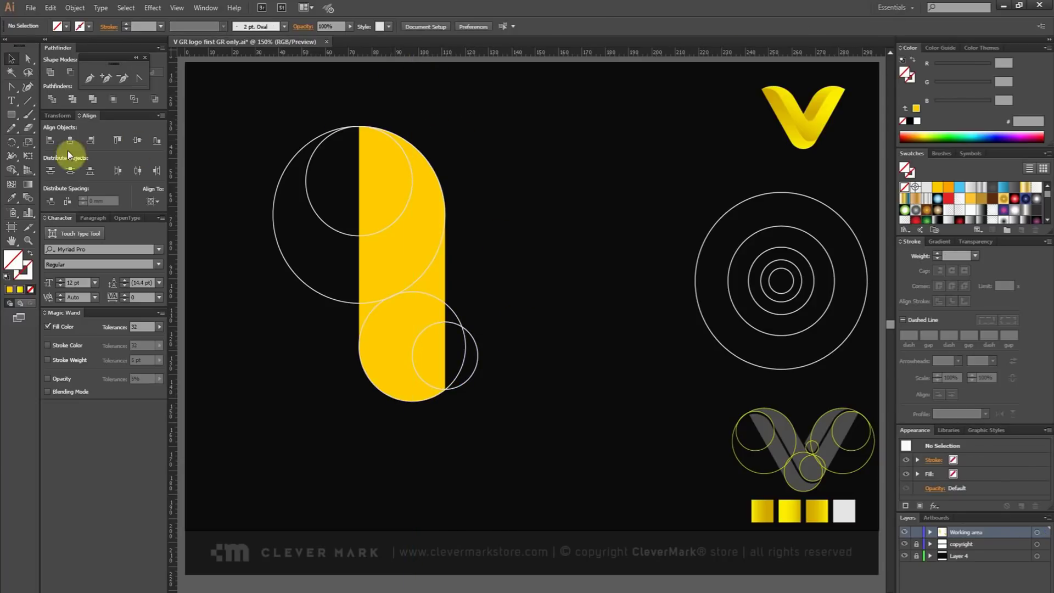
click(29, 103)
click(65, 101)
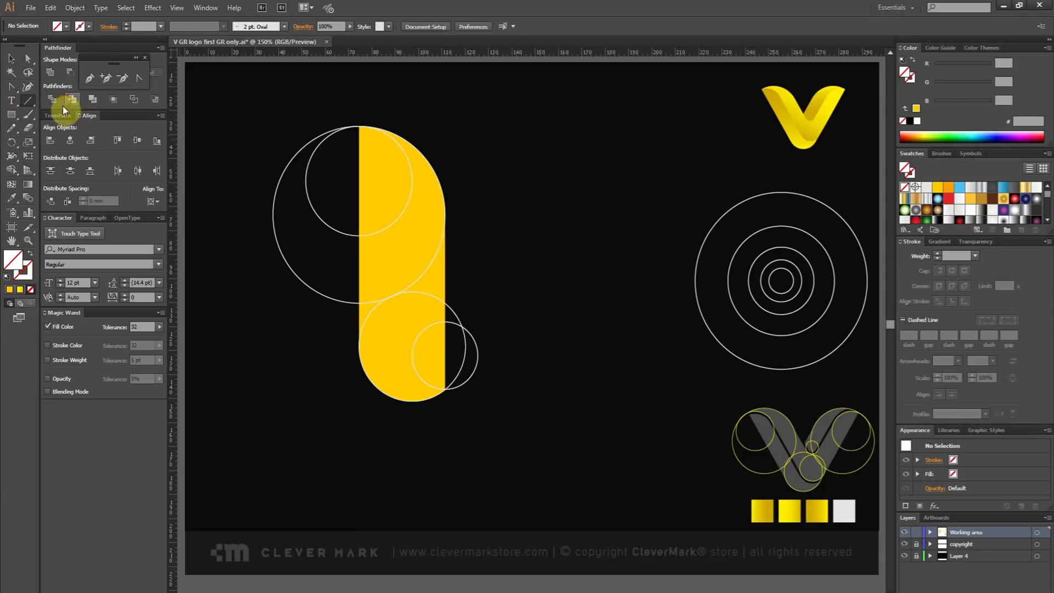
click(927, 187)
drag(412, 177, 411, 356)
key(v)
click(538, 172)
Move the whole construction left and place a horizontally aligned copy of it on the empty area beside it
drag(497, 120, 302, 421)
drag(402, 241, 345, 241)
click(476, 192)
drag(452, 116, 257, 436)
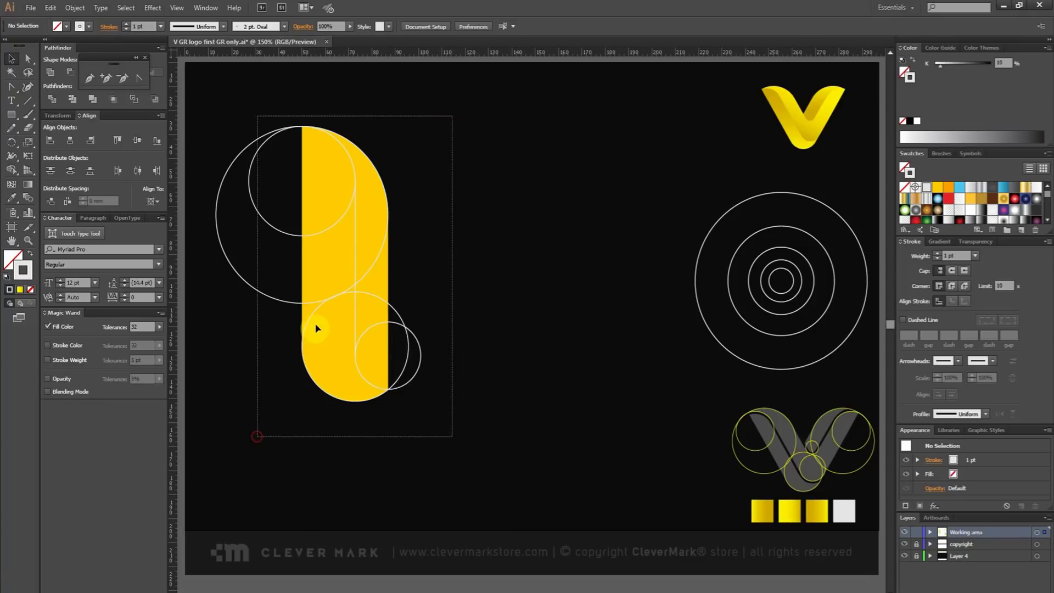
drag(315, 265, 519, 266)
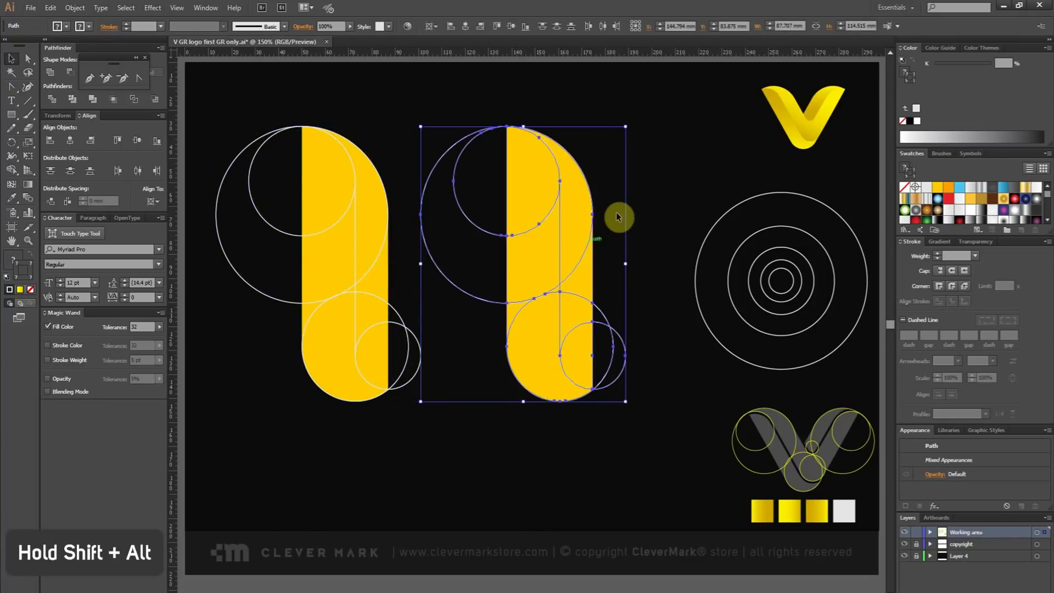
click(637, 155)
Remove every region of the copied construction except the narrow curved strip right of the vertical line, using the Shape Builder tool
drag(636, 105, 418, 452)
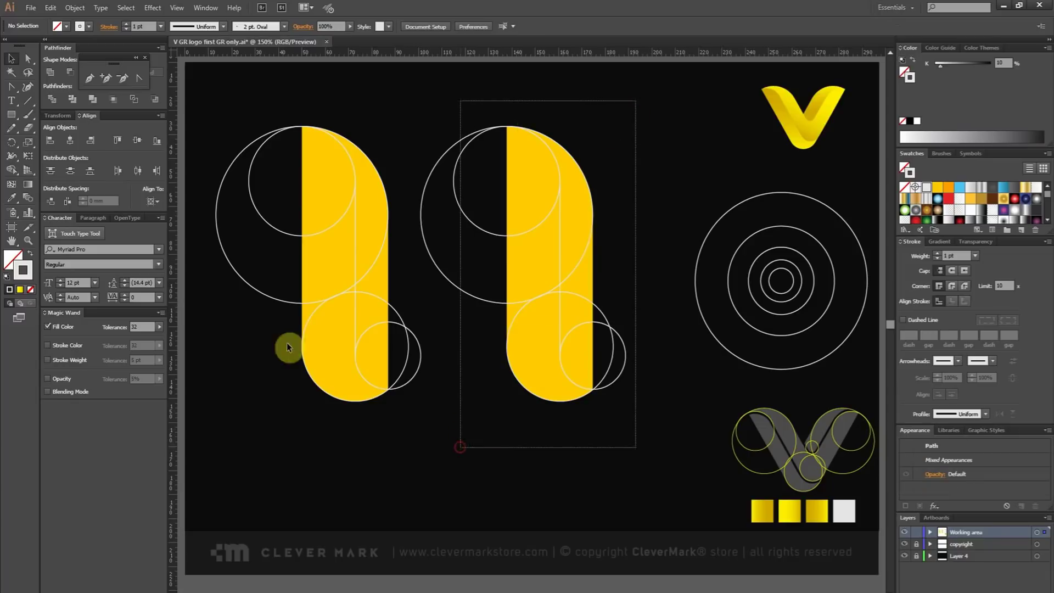
click(13, 171)
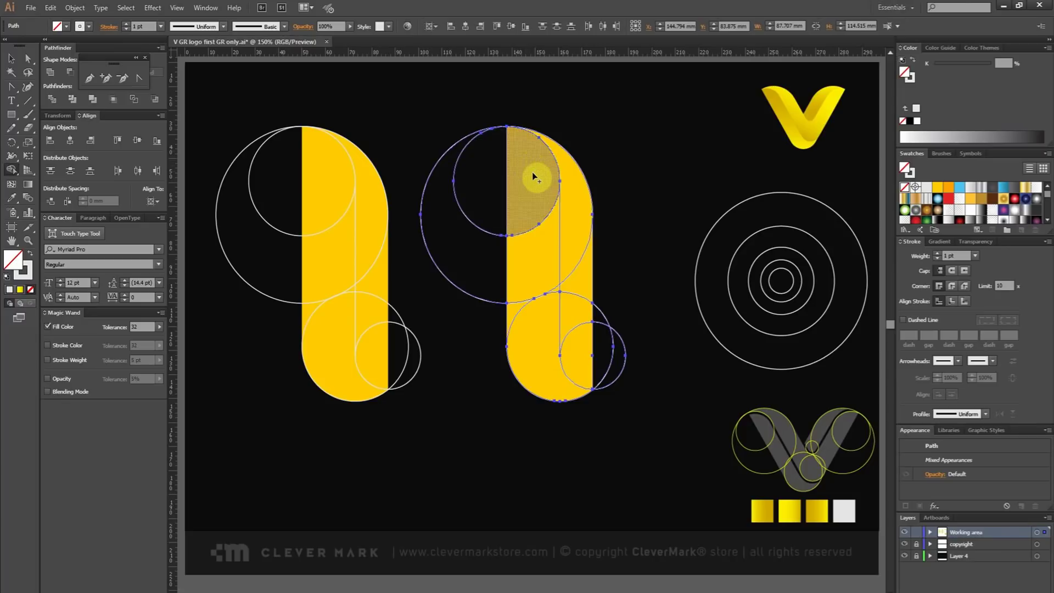
mouse_move(532, 172)
mouse_down()
mouse_move(535, 255)
mouse_move(512, 313)
mouse_move(541, 335)
mouse_up()
alt+click(556, 289)
drag(538, 294, 539, 320)
drag(560, 387, 557, 427)
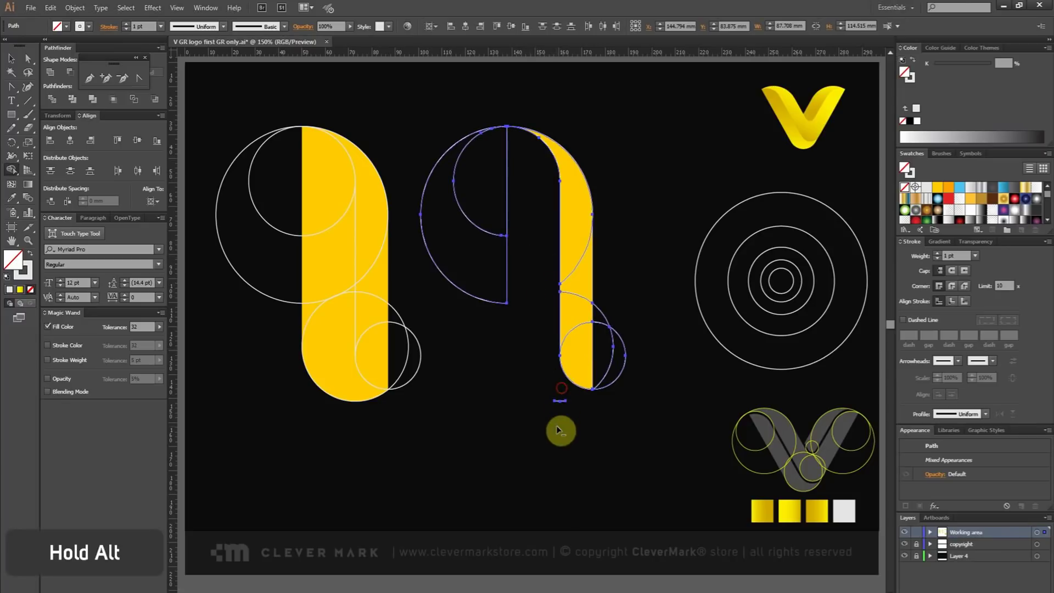
drag(479, 103, 492, 352)
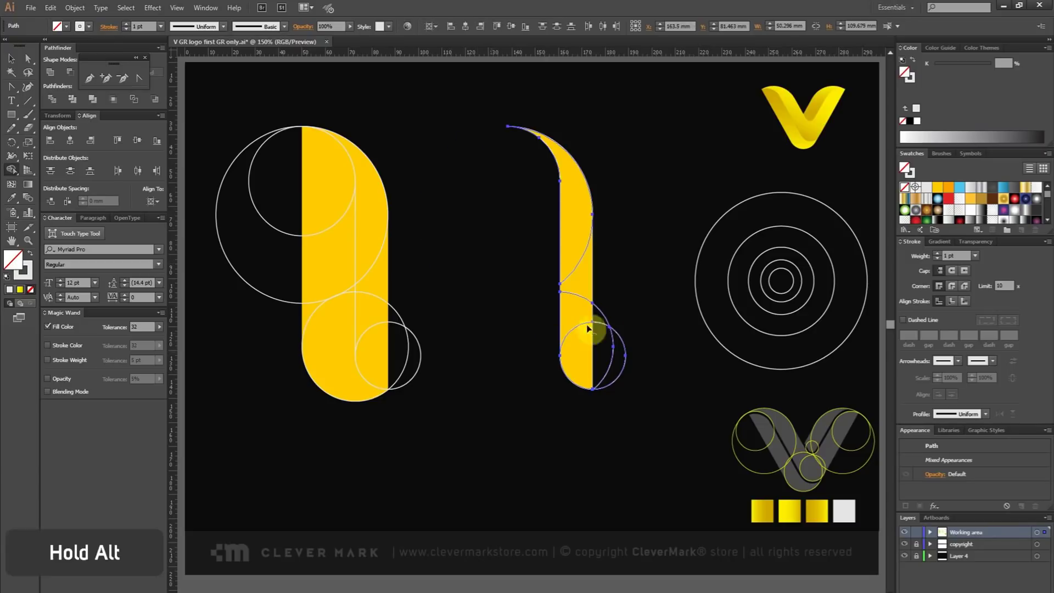
drag(605, 284, 604, 421)
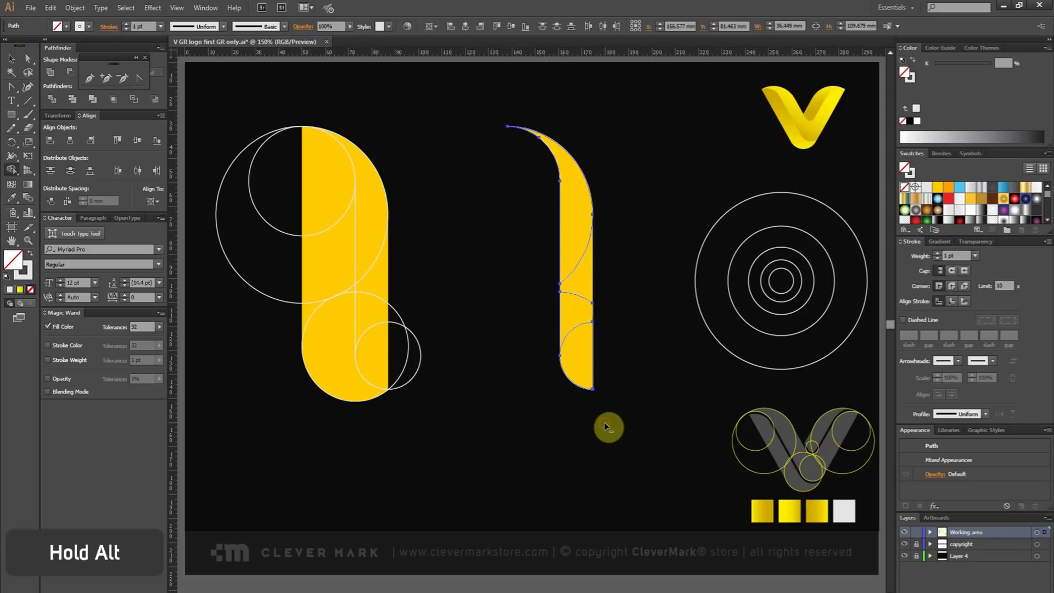
click(11, 57)
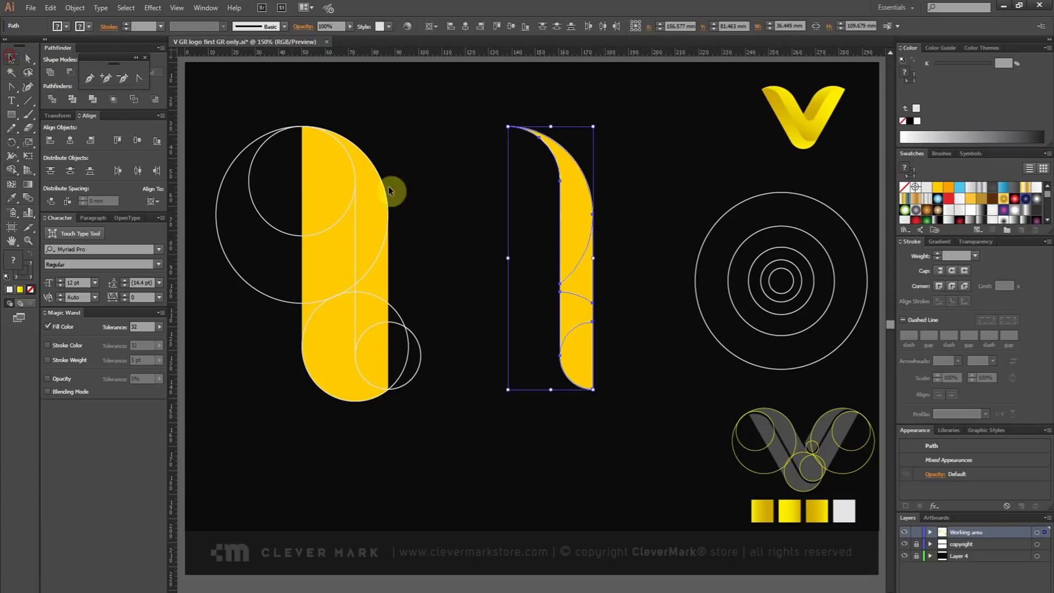
click(432, 186)
Delete the leftover outlines around the narrow yellow strip
click(577, 213)
drag(634, 97, 483, 436)
key(Delete)
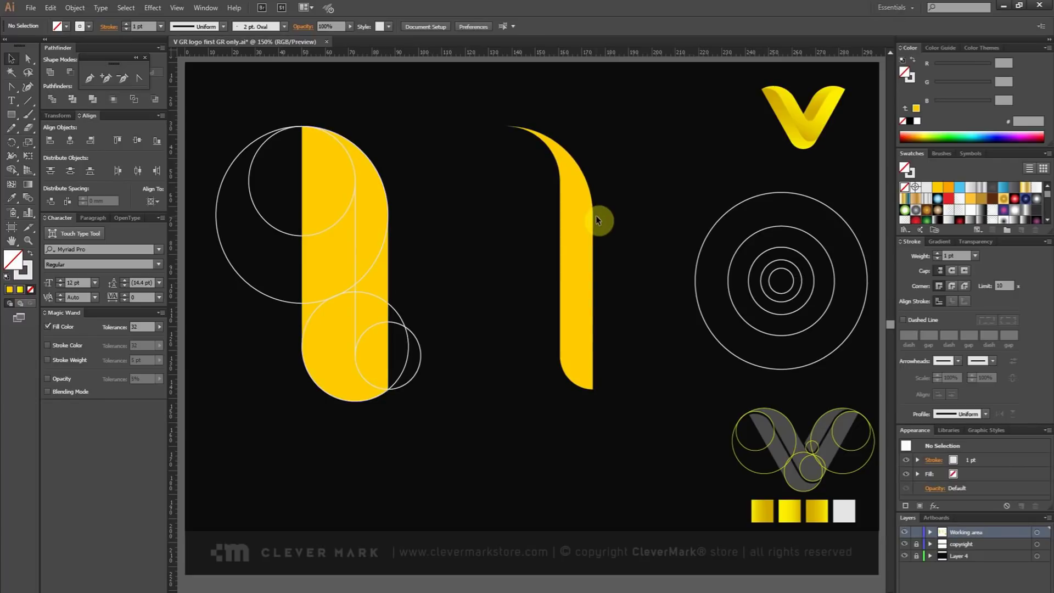
Copy the full yellow shape from the original construction and position it behind the narrow strip
click(330, 251)
drag(330, 251, 536, 248)
click(636, 222)
Fill the narrow curved strip with orange FF9F00
click(577, 225)
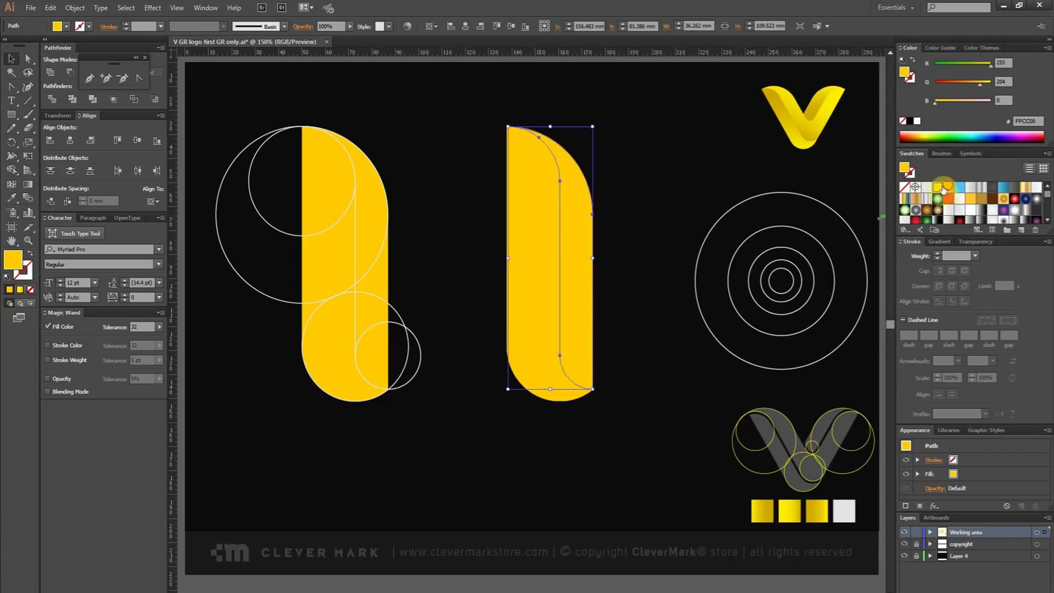
click(948, 189)
click(647, 180)
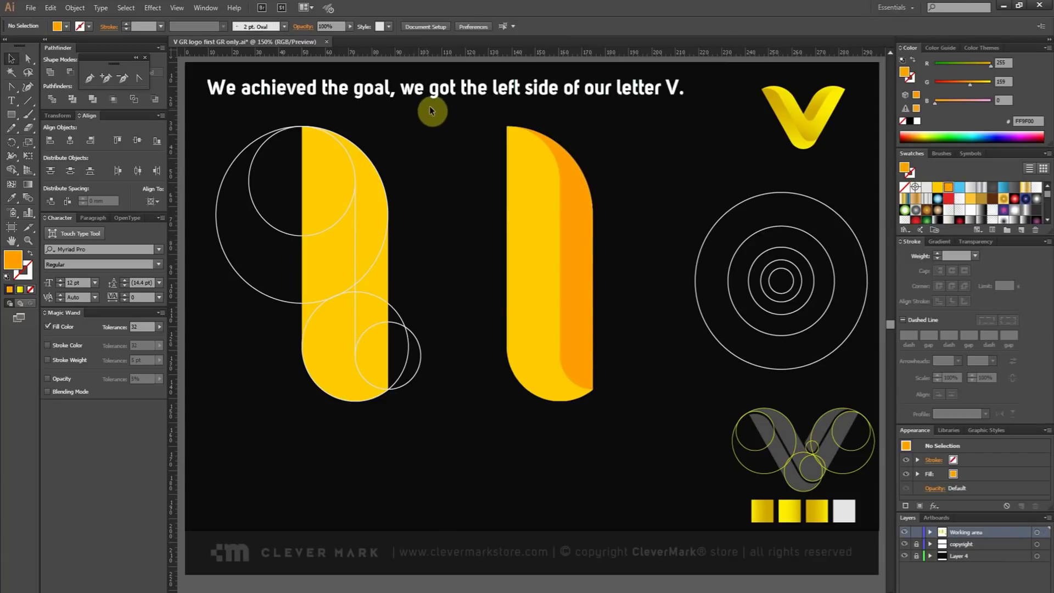
Delete the original construction and move the two-tone shape left into the free space
drag(435, 98, 233, 430)
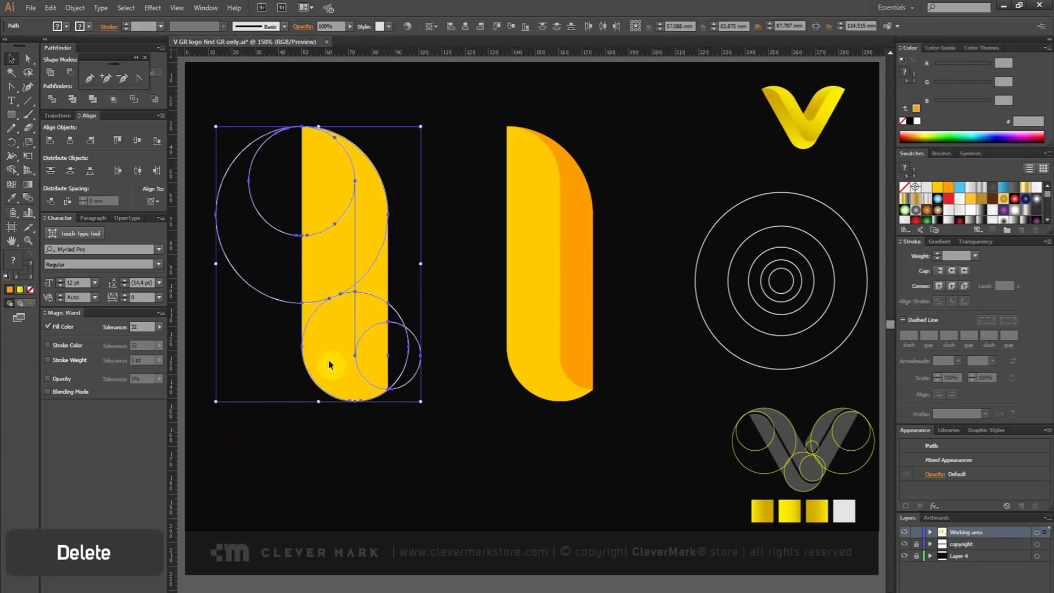
key(Delete)
drag(466, 98, 623, 428)
drag(564, 273, 424, 278)
Rotate the two-tone shape by 30°
right_click(424, 236)
mouse_move(494, 373)
click(579, 407)
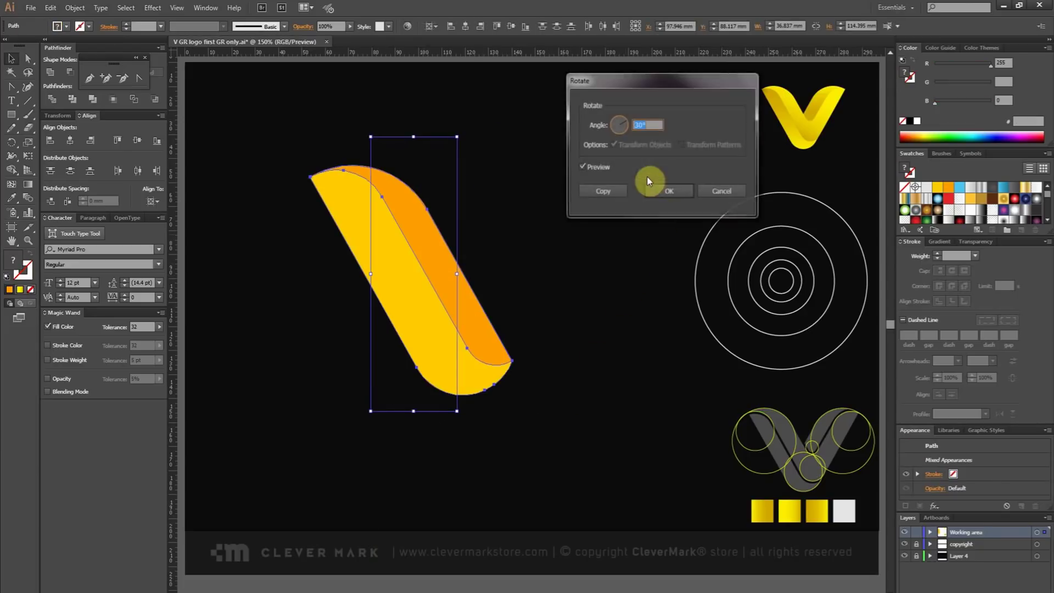
click(670, 192)
Move the slanted shape further left and create a reflected copy of it across the vertical axis
drag(416, 276, 362, 274)
right_click(362, 274)
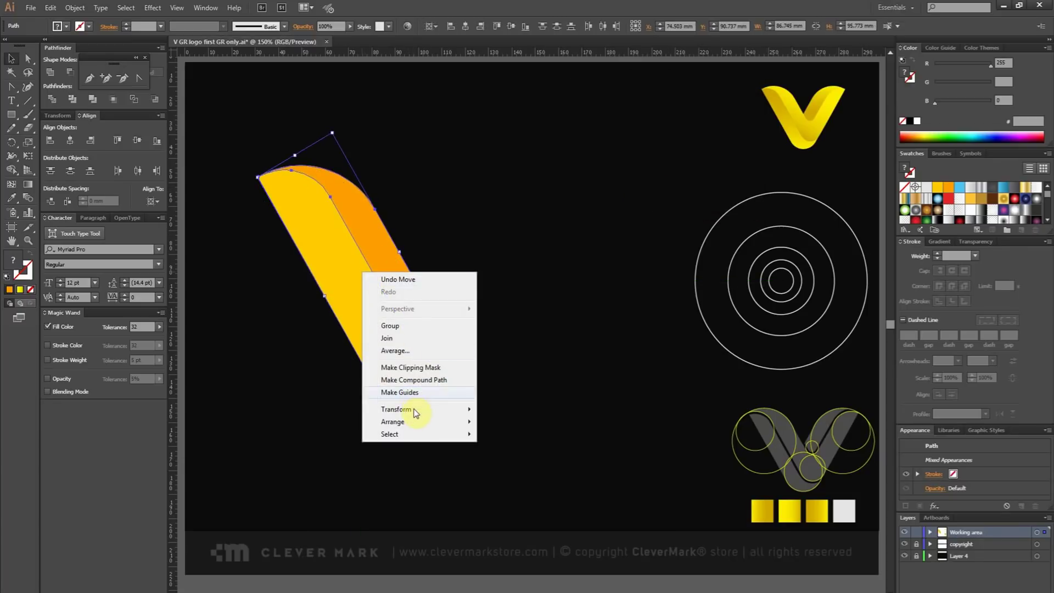
mouse_move(416, 412)
click(541, 456)
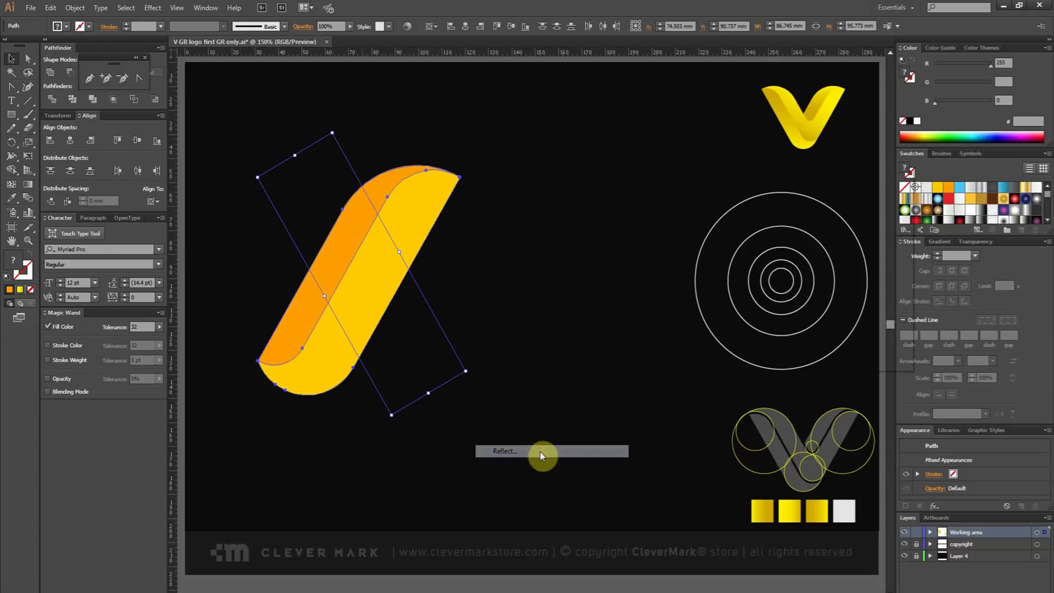
click(819, 248)
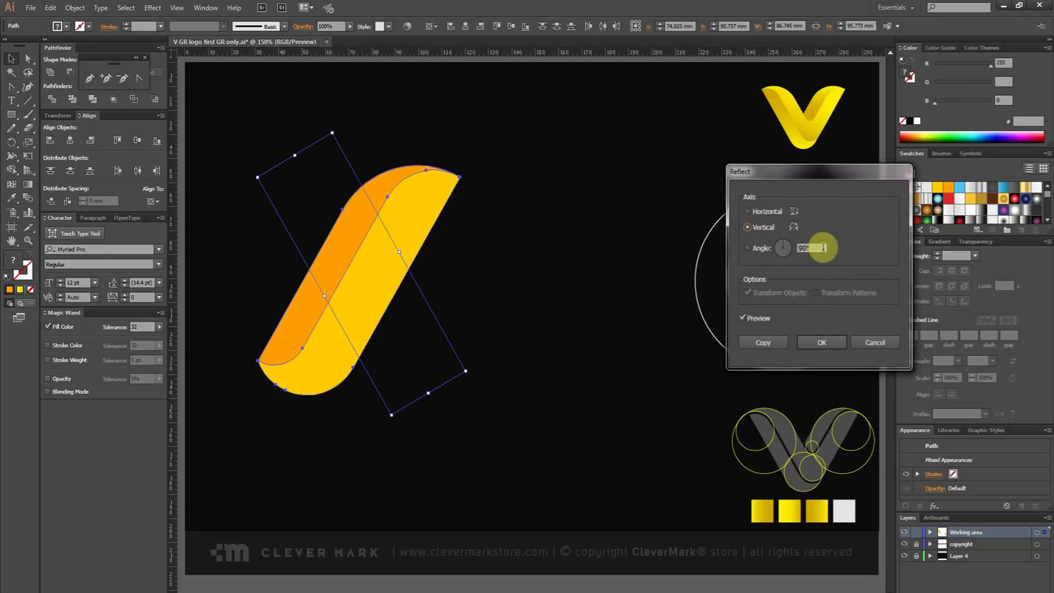
click(766, 340)
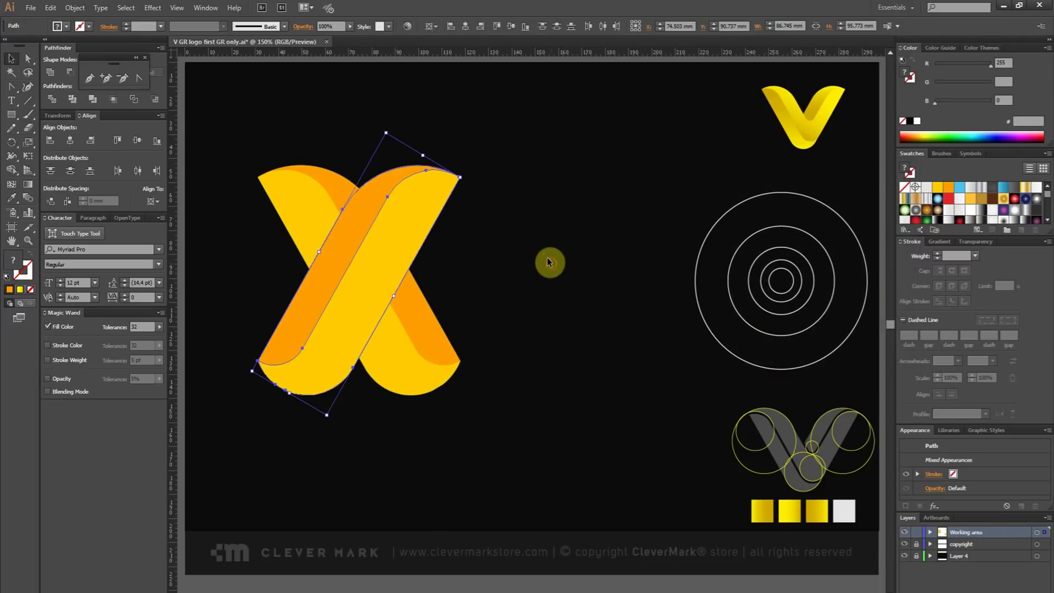
Move the reflected copy right until its rounded lower end meets the left arm's and the two form a V
click(494, 129)
drag(418, 209, 508, 252)
drag(504, 441, 456, 416)
click(302, 223)
click(576, 324)
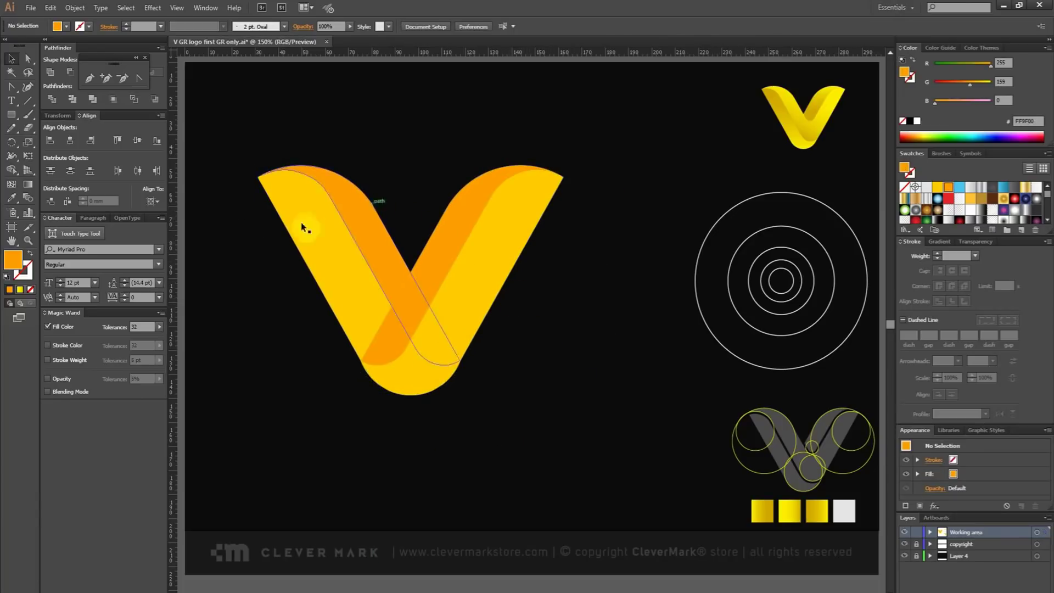
Bring the left arm of the V in front of the right arm
drag(267, 265, 386, 187)
right_click(366, 224)
mouse_move(415, 376)
click(502, 373)
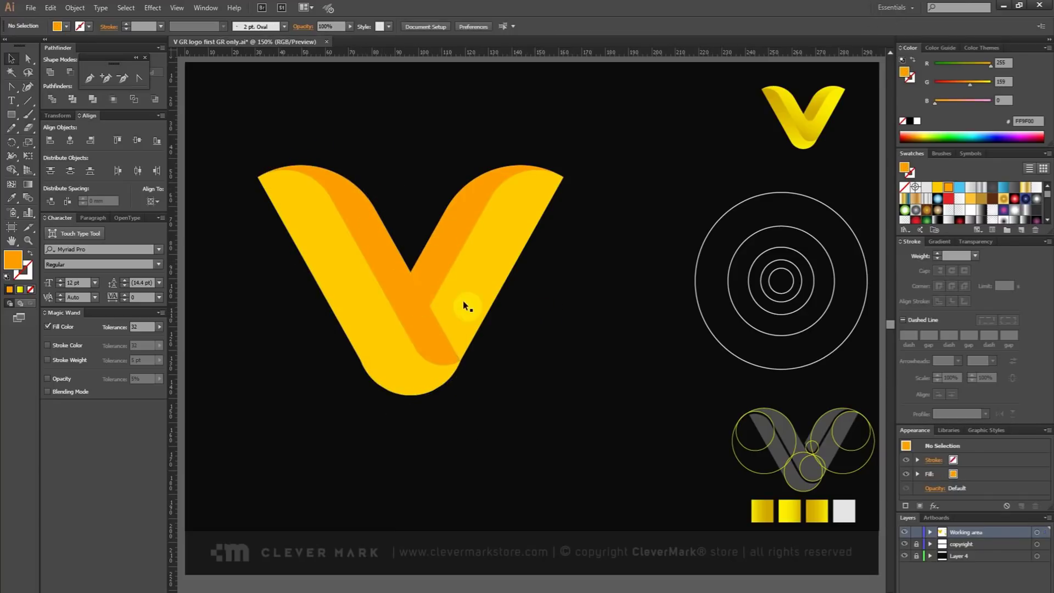
Trim the yellow right arm against the left arm's orange stripe, ungroup the result and clear the selection
click(434, 320)
shift+click(422, 323)
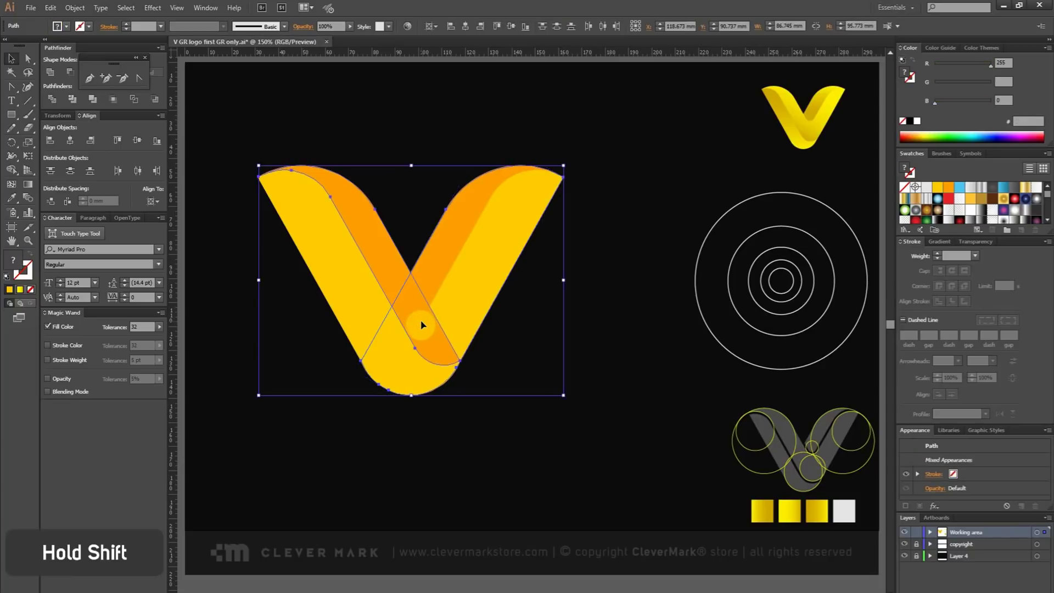
click(73, 99)
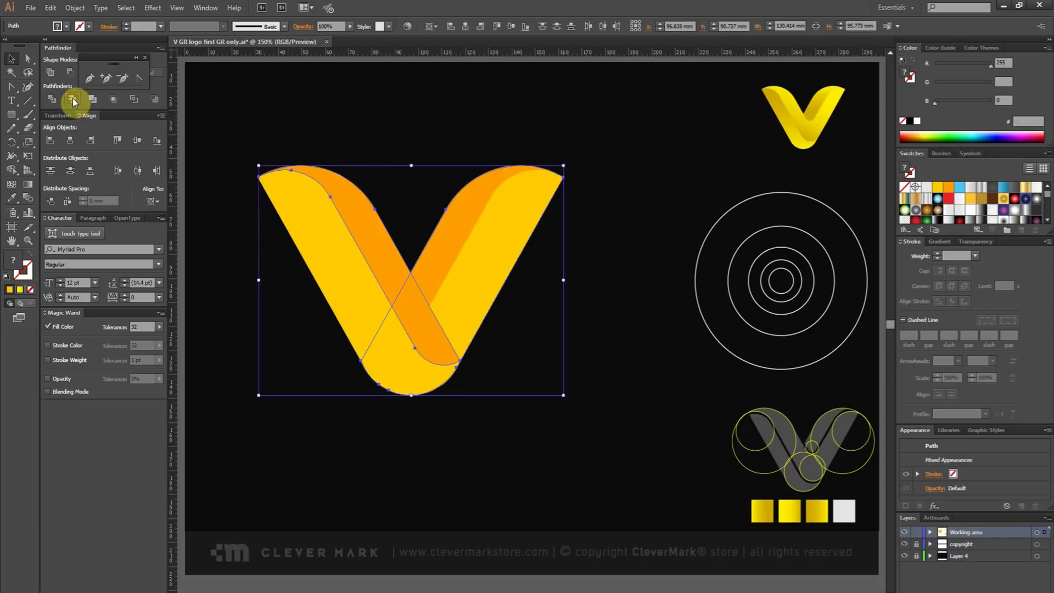
right_click(454, 276)
click(480, 336)
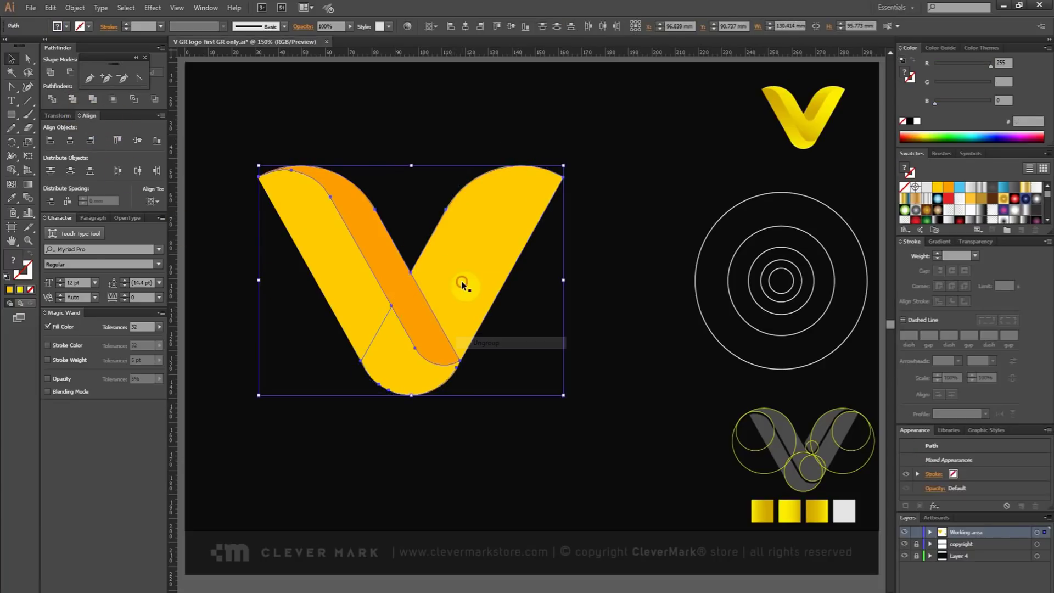
click(418, 293)
key(ctrl+shift+a)
Delete the yellow right arm's leftover anchor points that lie beneath the left arm
click(466, 278)
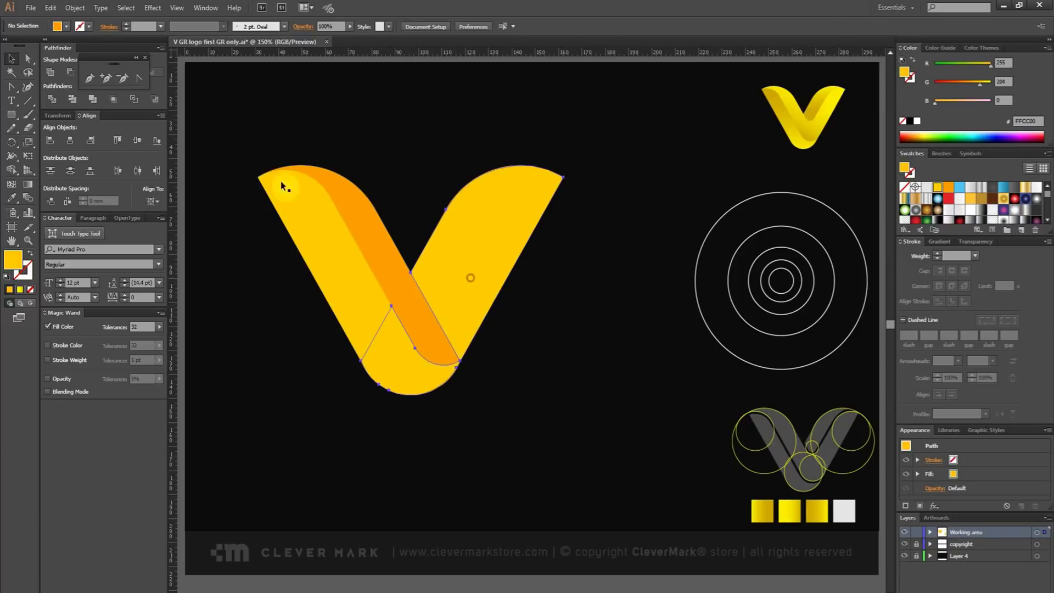
click(131, 78)
click(391, 305)
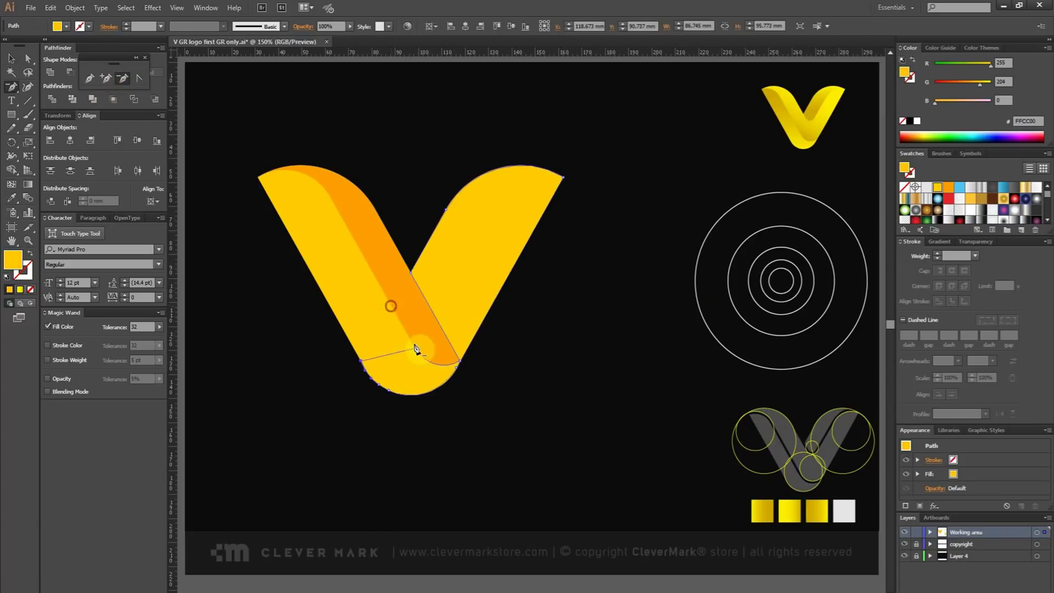
click(416, 349)
click(361, 361)
click(365, 370)
click(371, 378)
click(378, 385)
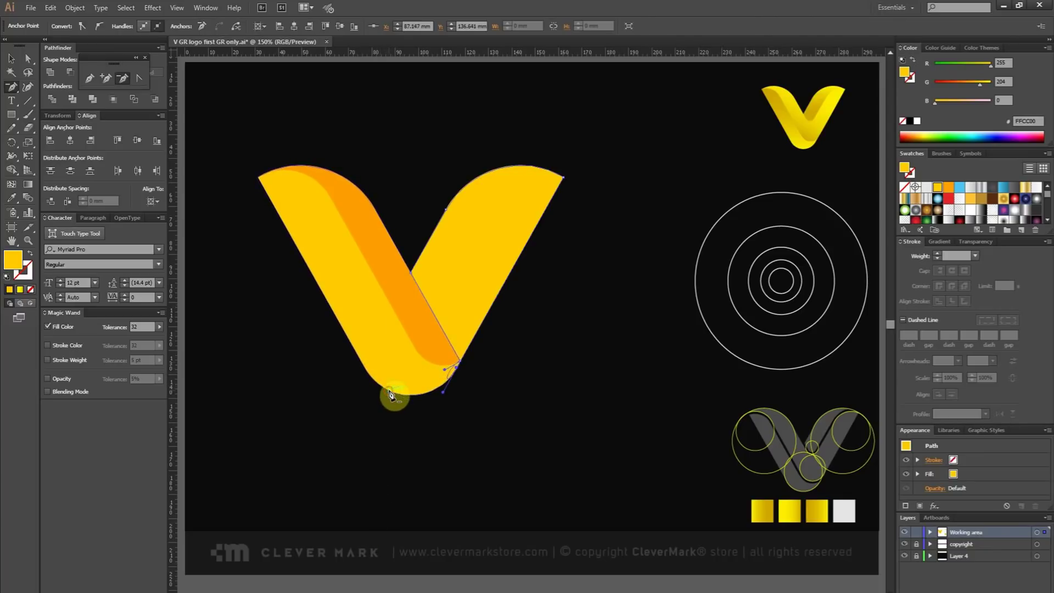
click(461, 364)
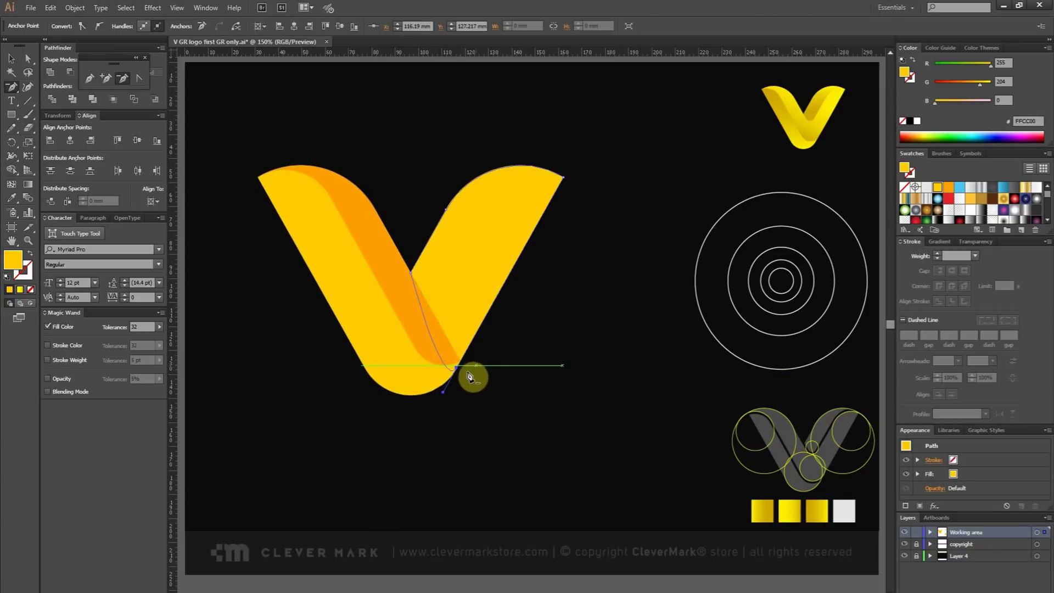
Add an anchor point at the right arm's lower corner where it meets the orange stripe and delete the stray point beside it
click(106, 78)
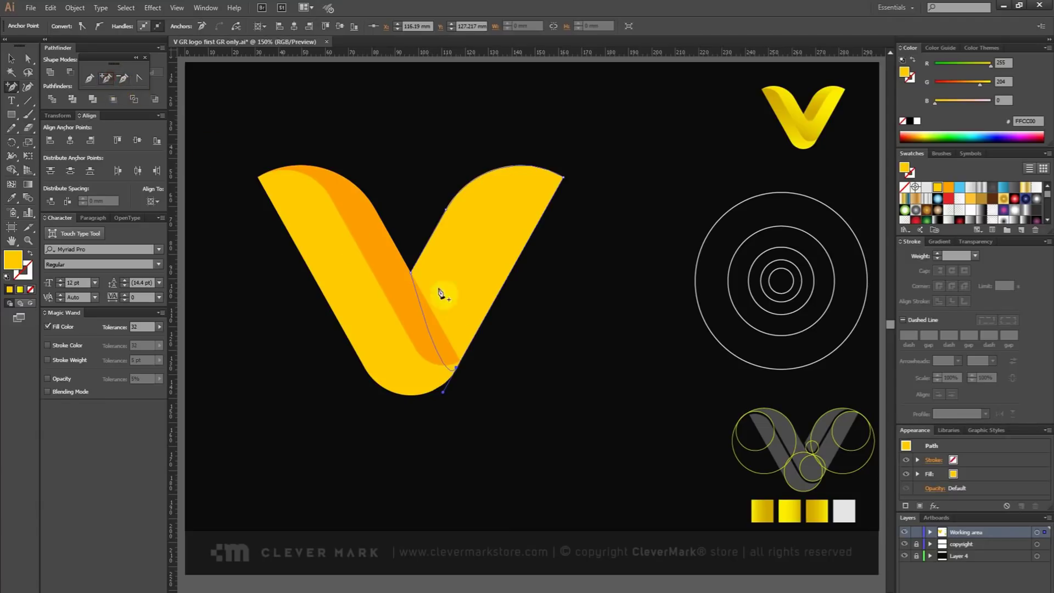
click(460, 363)
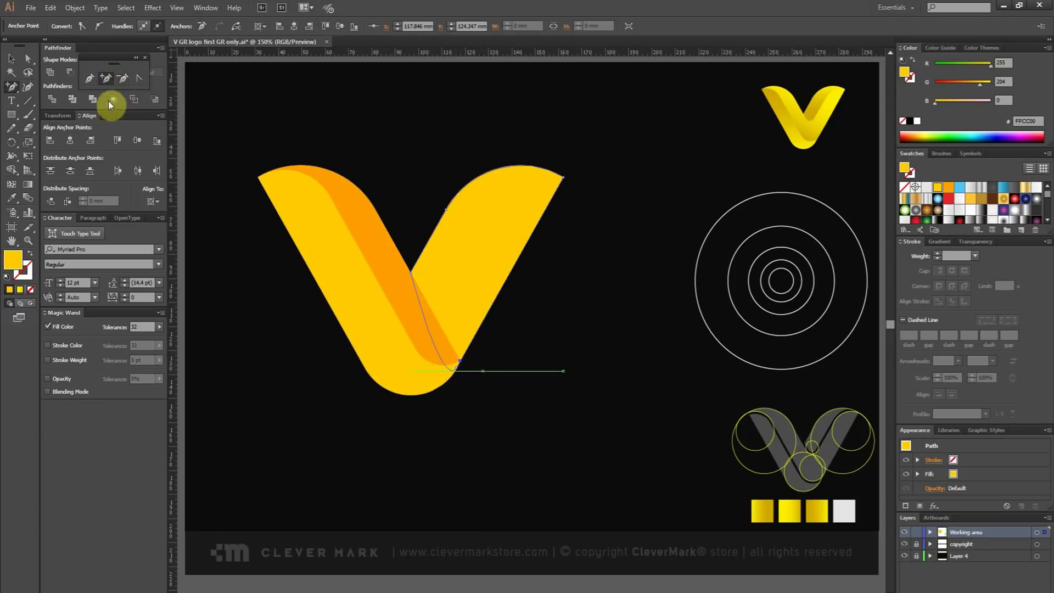
click(119, 79)
click(456, 368)
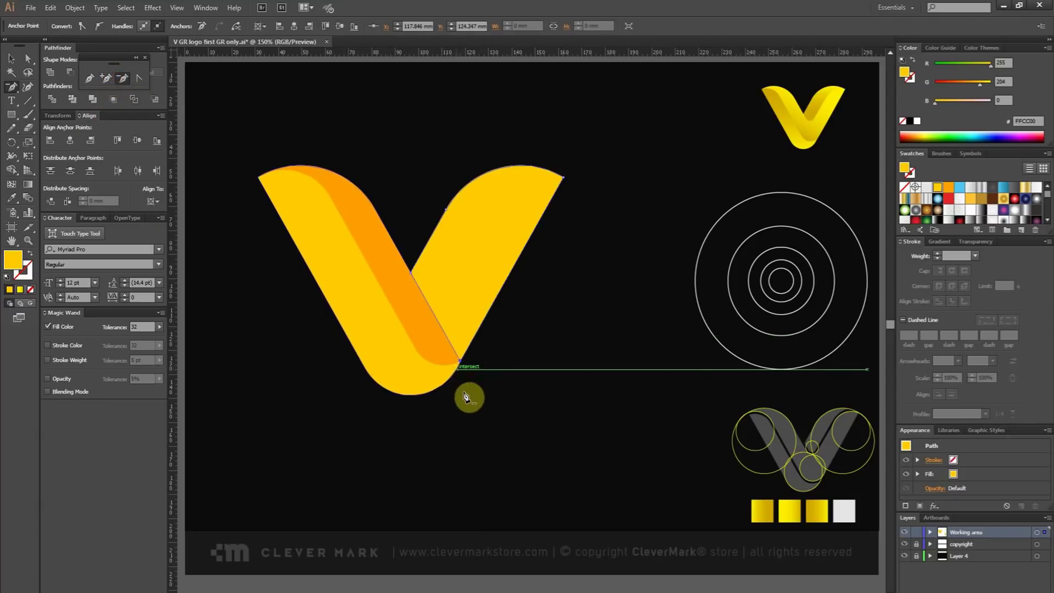
click(7, 60)
click(360, 110)
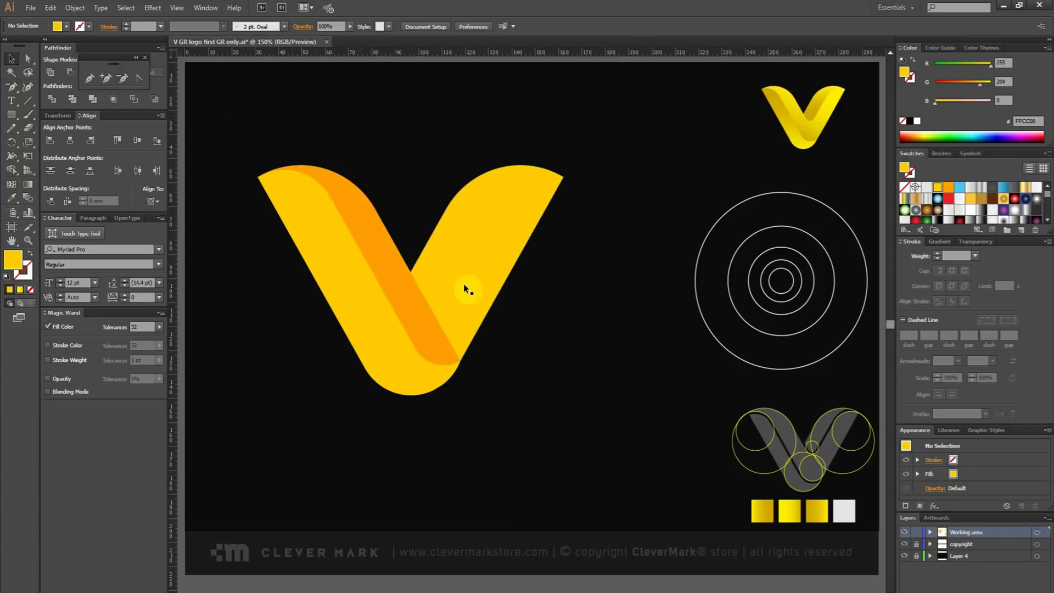
Bring the right arm's orange stripe in front of the yellow shapes
click(463, 298)
click(431, 328)
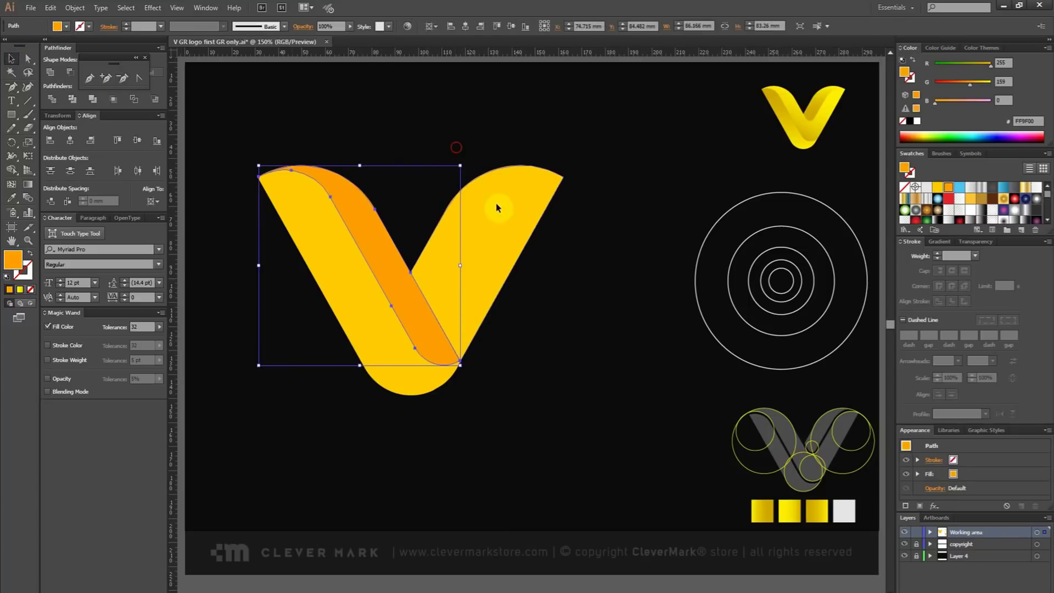
click(469, 210)
right_click(469, 211)
mouse_move(497, 369)
click(596, 370)
Unite the left arm's orange stripe with the yellow right arm and fill the merged shape with the light blue swatch
shift+click(463, 305)
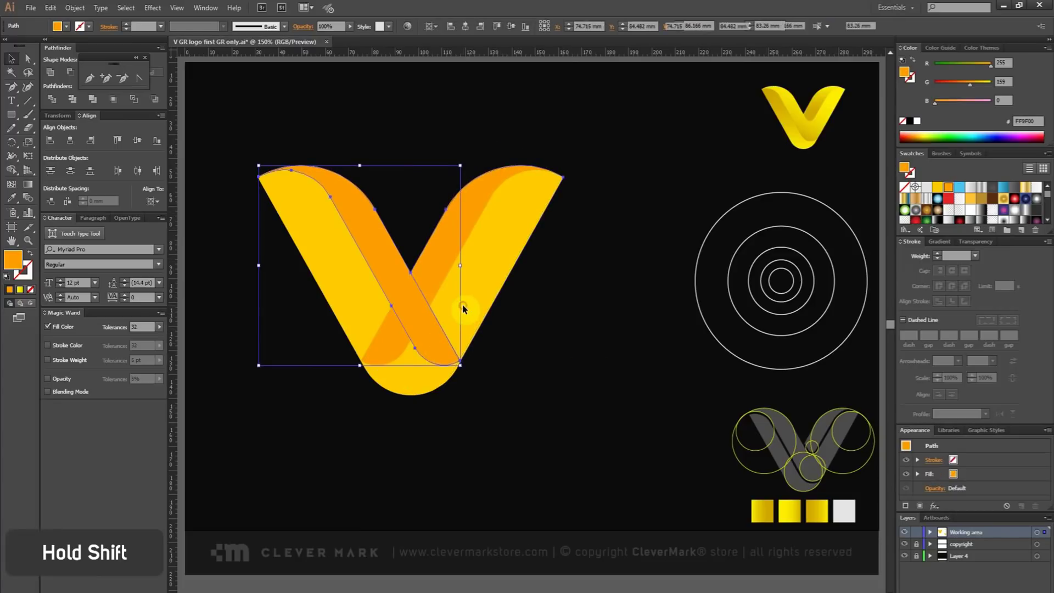
click(51, 69)
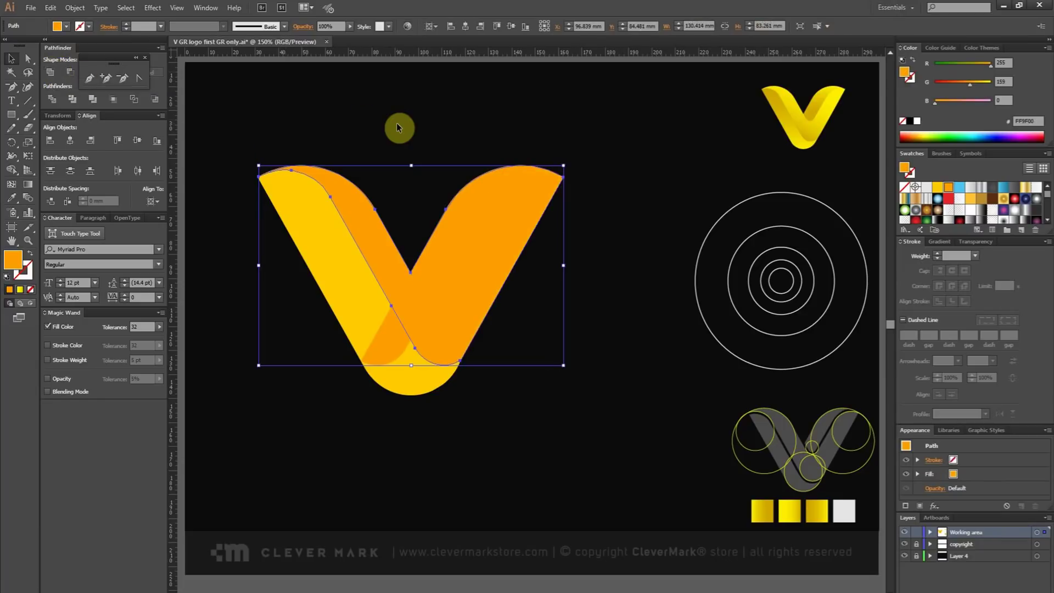
click(958, 188)
click(505, 147)
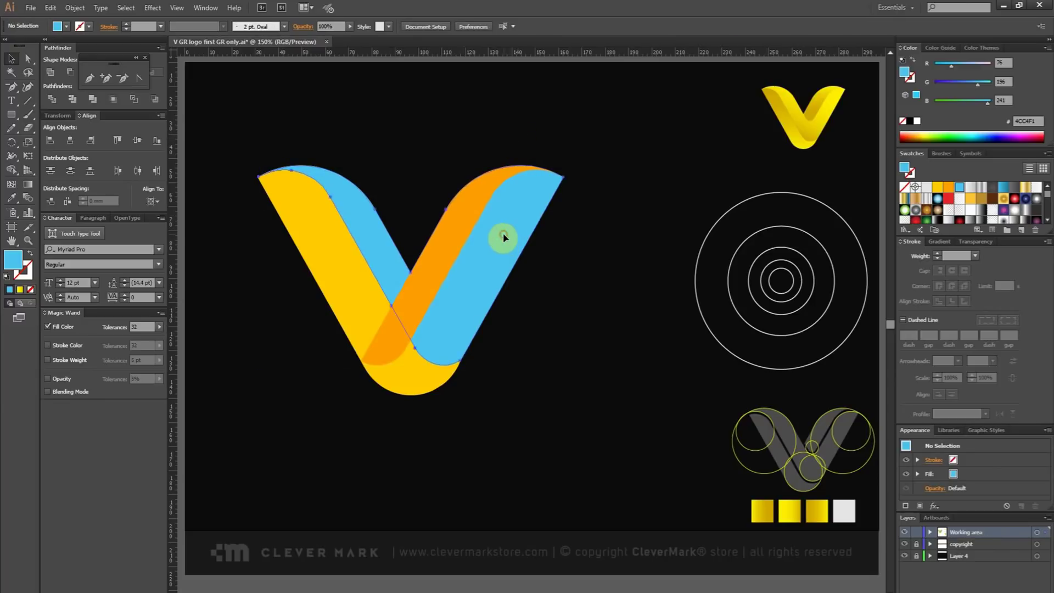
Bring the blue merged shape to the front
click(504, 238)
right_click(382, 259)
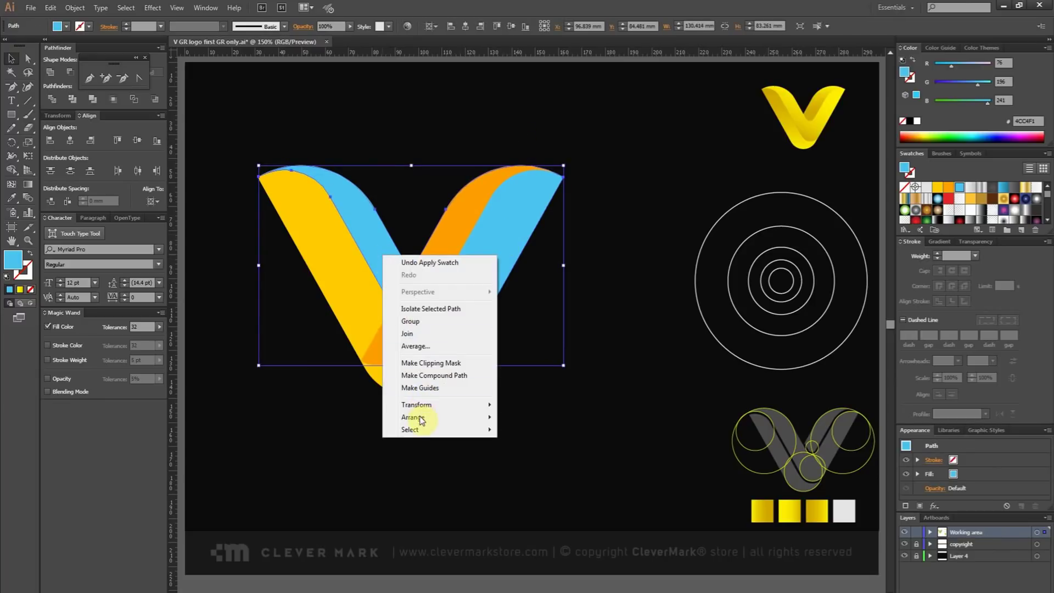
click(507, 417)
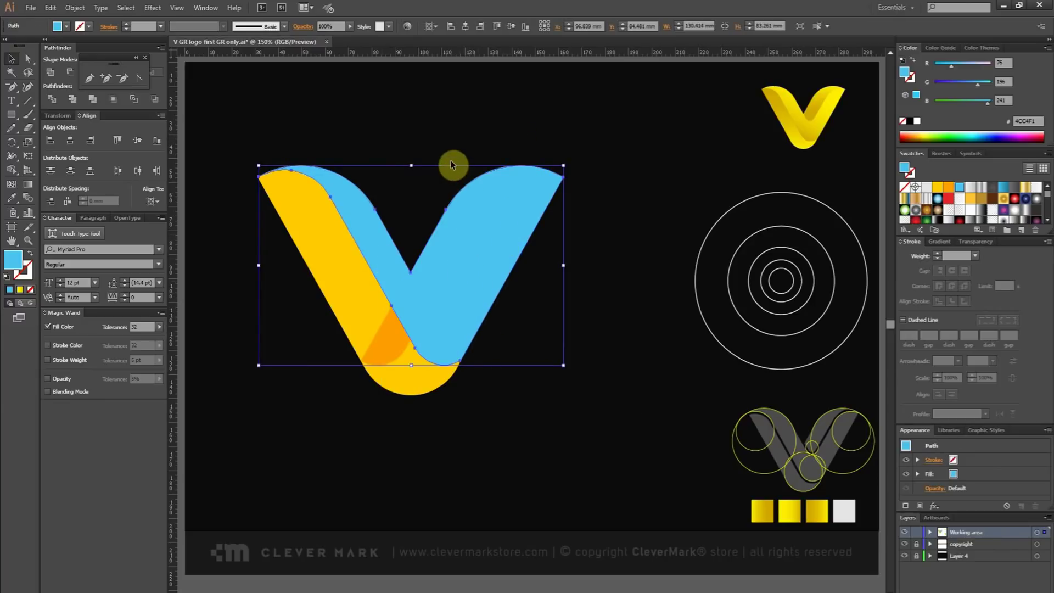
Draw a diagonal line spanning about 53 × 91 mm along the left arm's inner edge, past the V's lower end, and apply the orange swatch
click(538, 225)
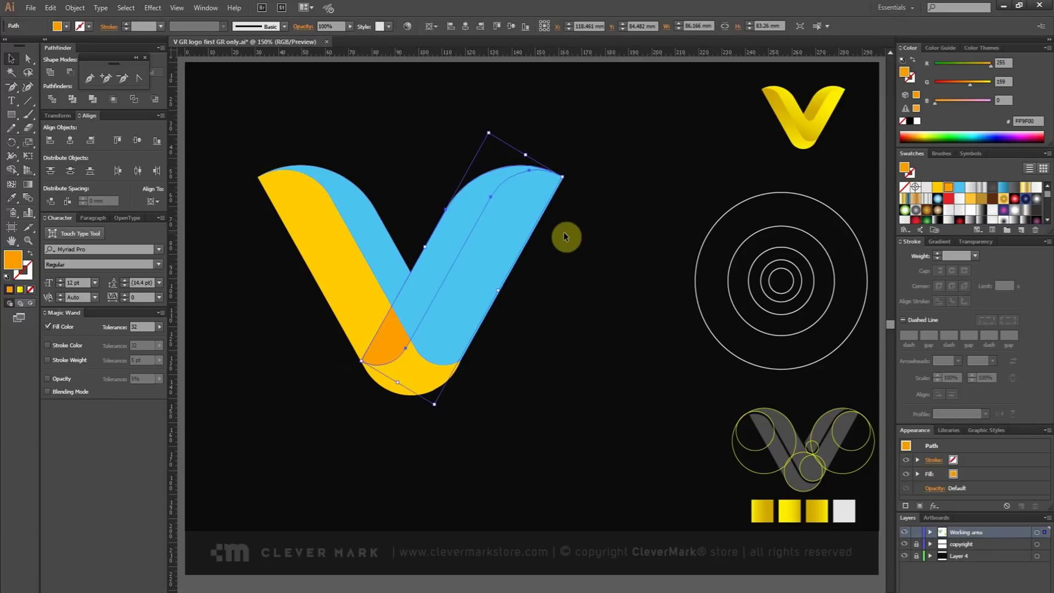
drag(413, 188, 549, 310)
click(27, 101)
mouse_move(374, 208)
mouse_down()
mouse_move(493, 400)
mouse_move(499, 427)
mouse_up()
click(28, 76)
click(13, 58)
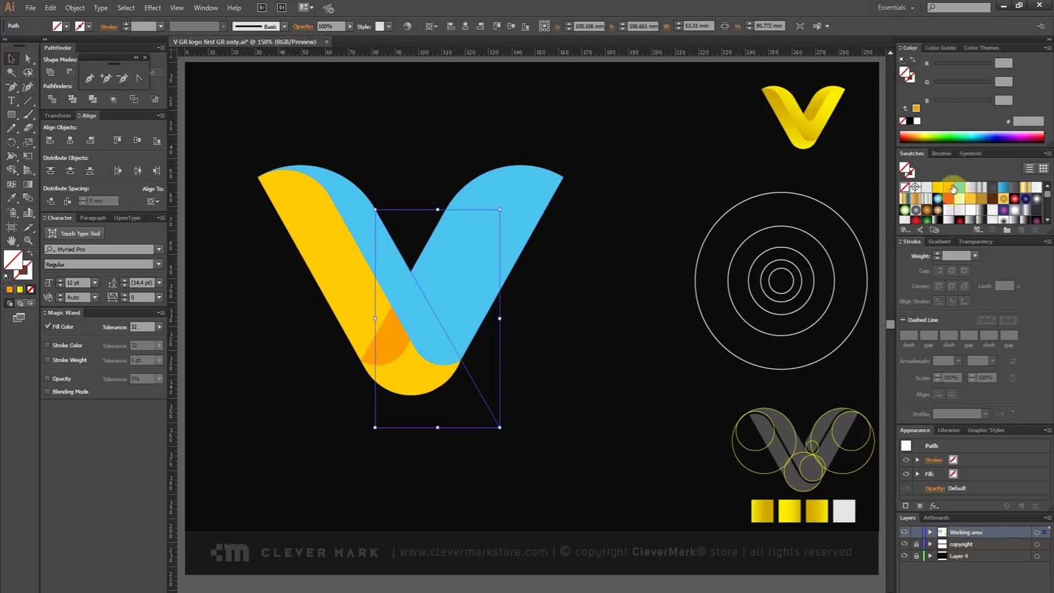
click(947, 187)
Trim the right orange stripe with the diagonal line, ungroup the pieces and delete the lower piece that overlaps the left arm
shift+click(393, 332)
click(71, 100)
right_click(470, 291)
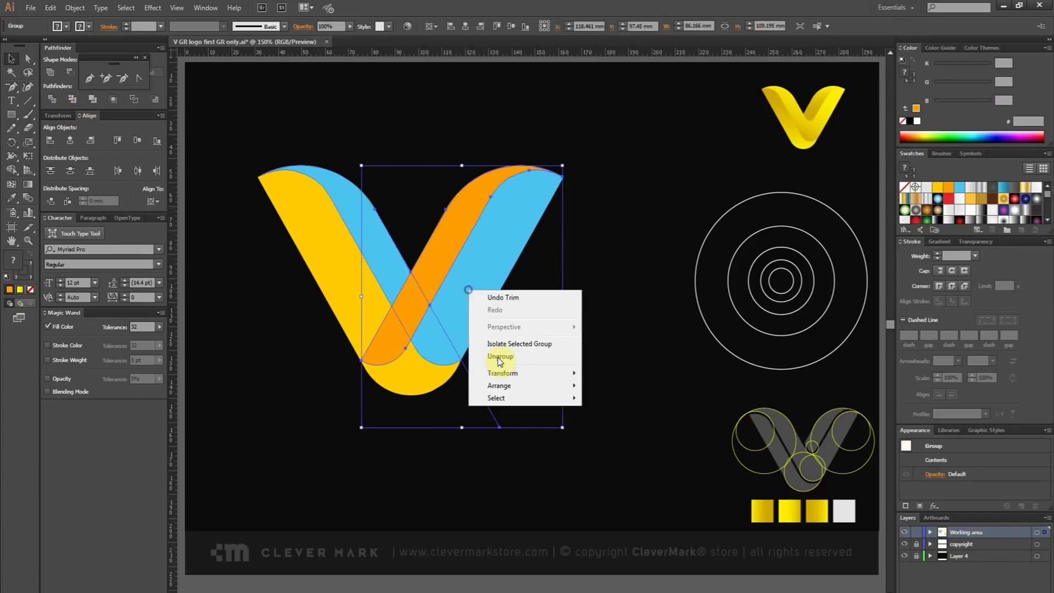
click(497, 356)
click(435, 252)
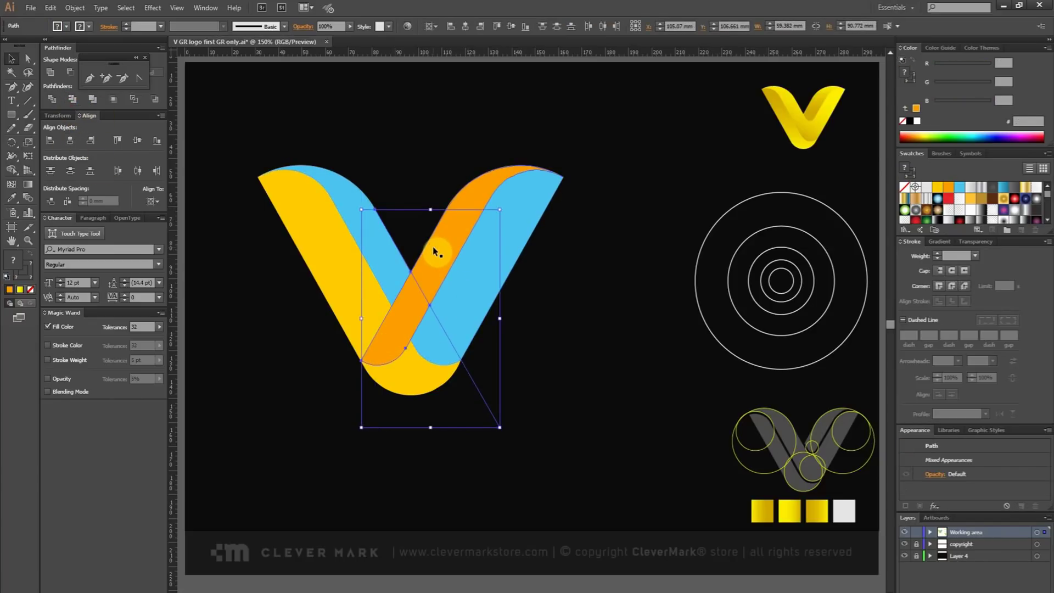
key(Delete)
click(462, 272)
click(616, 271)
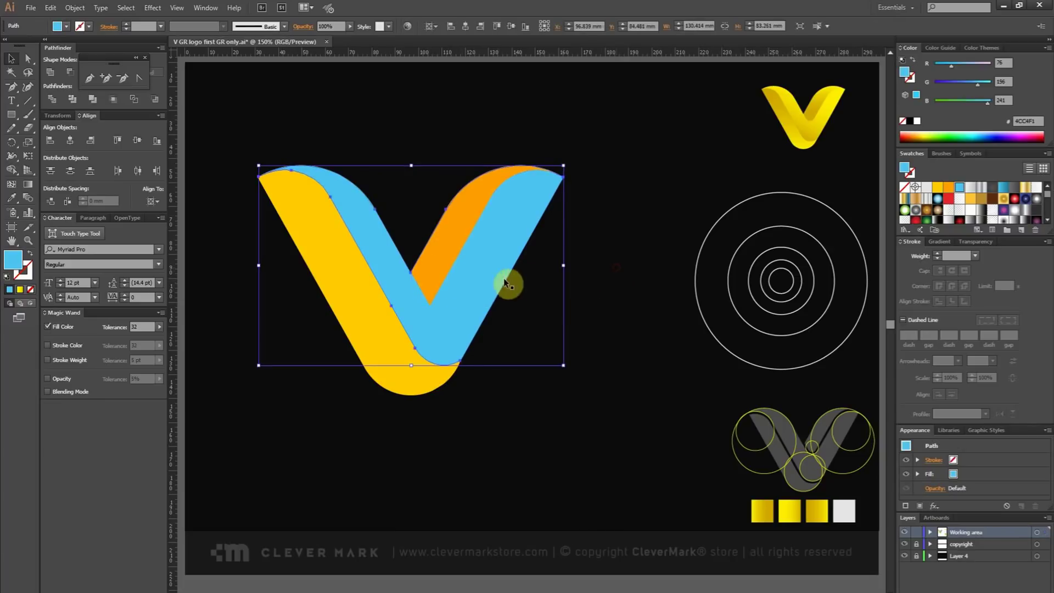
click(475, 298)
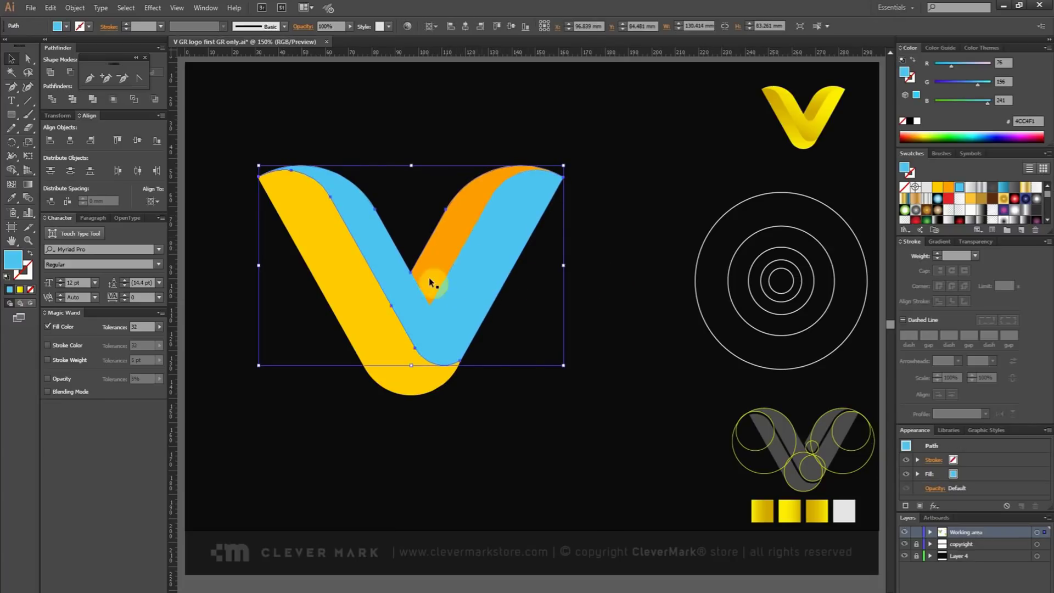
Place a copy of the second-smallest golden-ratio circle inside the orange stripe's lower end, touching its edges, and bring it to the front
click(802, 283)
drag(801, 281, 447, 279)
click(621, 357)
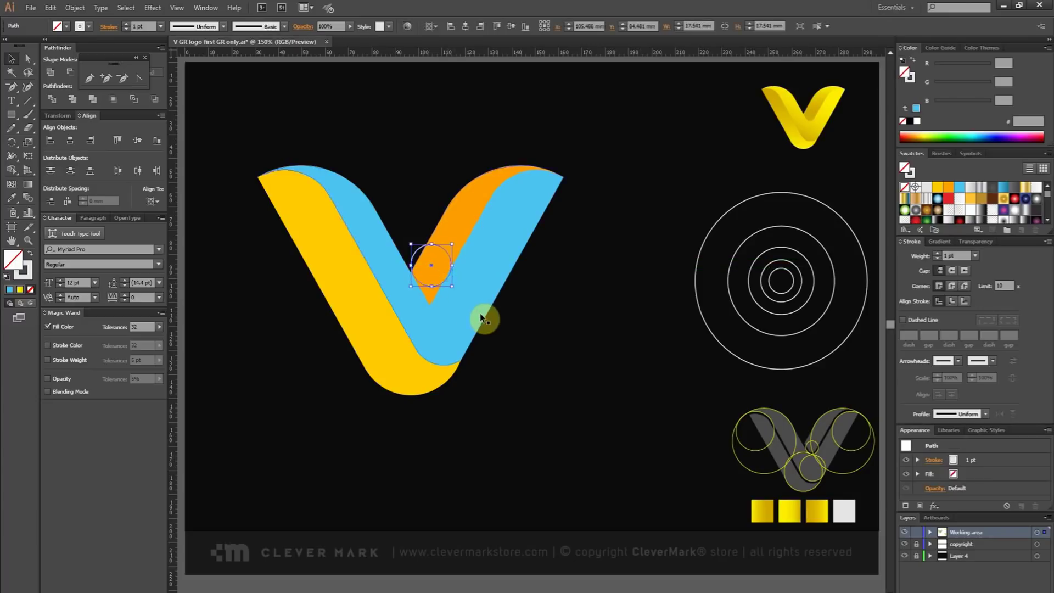
right_click(466, 299)
click(598, 431)
Round the orange stripe's lower corners to a radius of 8.25 mm to follow the circle, then delete the guide circle
click(28, 58)
click(463, 212)
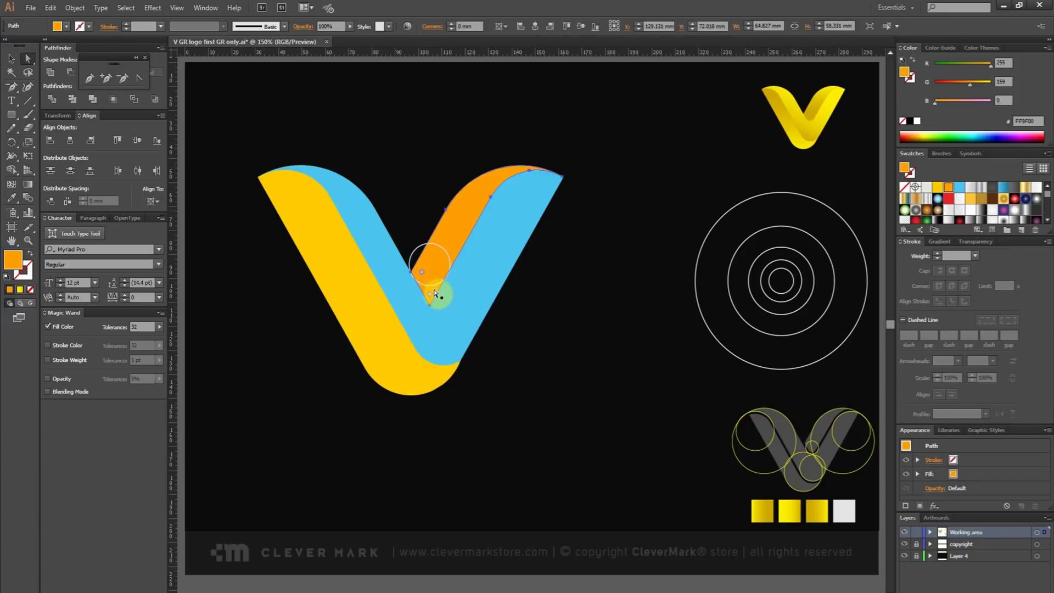
click(430, 298)
drag(433, 290, 434, 269)
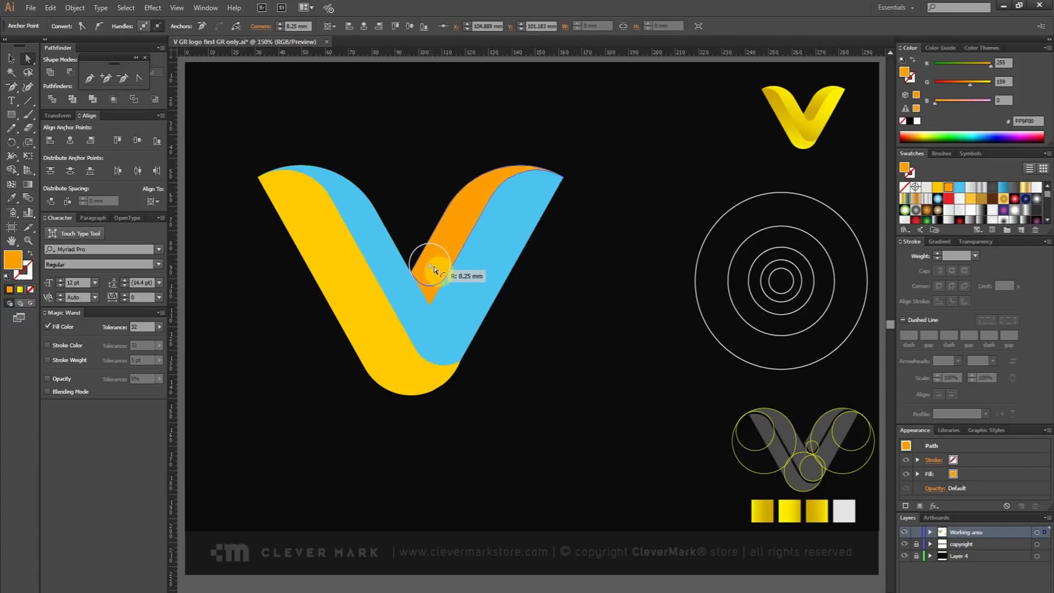
drag(433, 269, 433, 268)
click(11, 59)
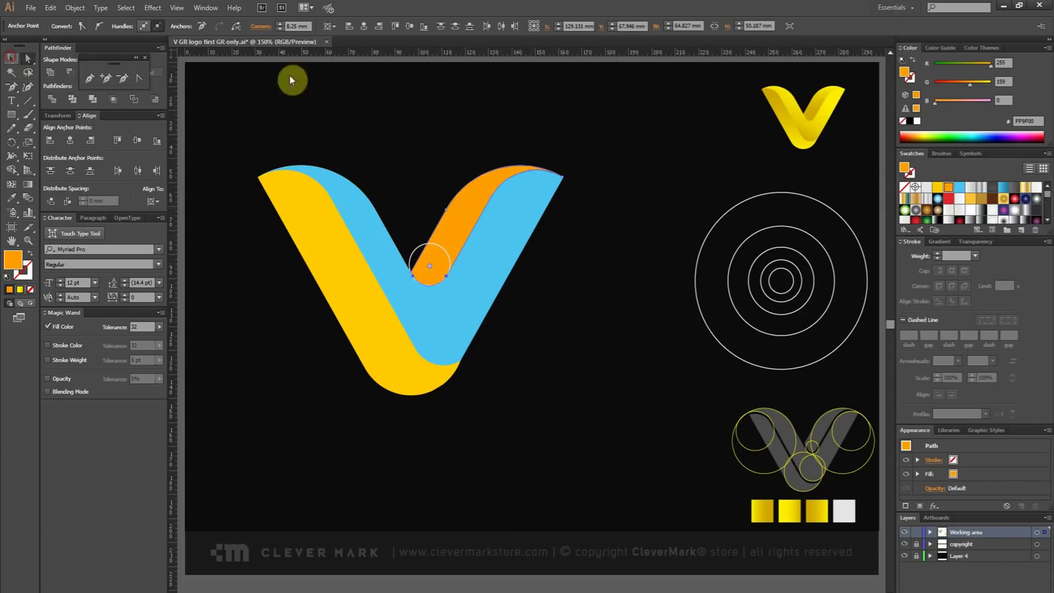
click(528, 155)
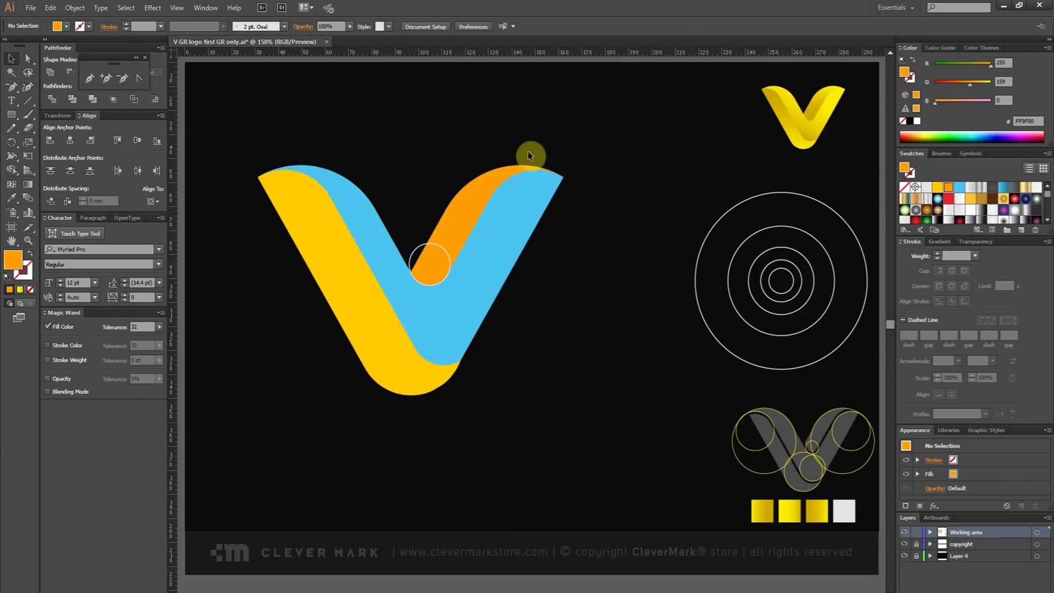
click(419, 249)
key(Delete)
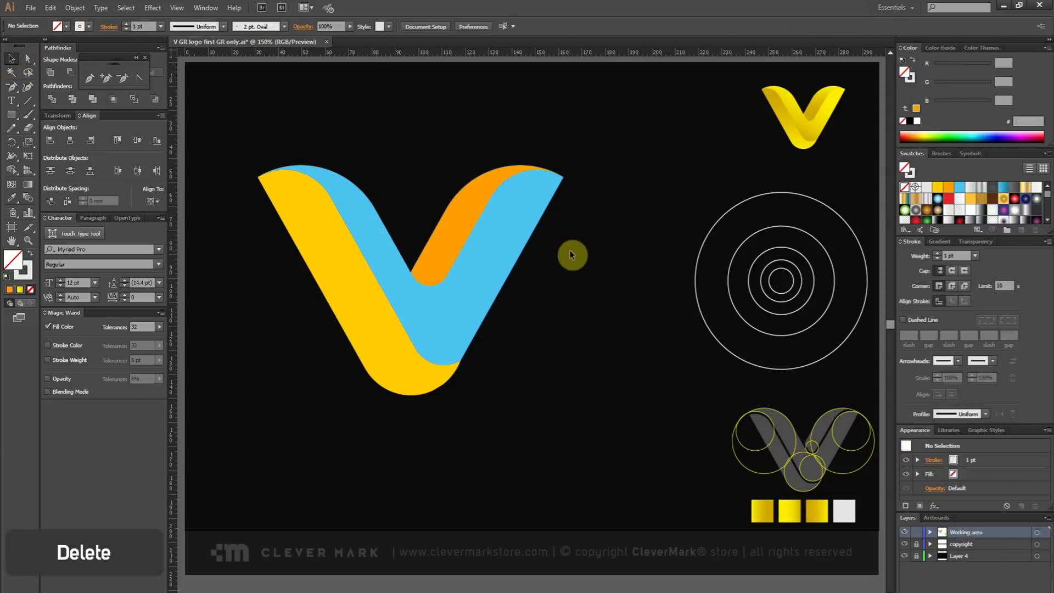
Trim the blue shape against the orange stripe and ungroup the result
click(444, 226)
shift+click(454, 291)
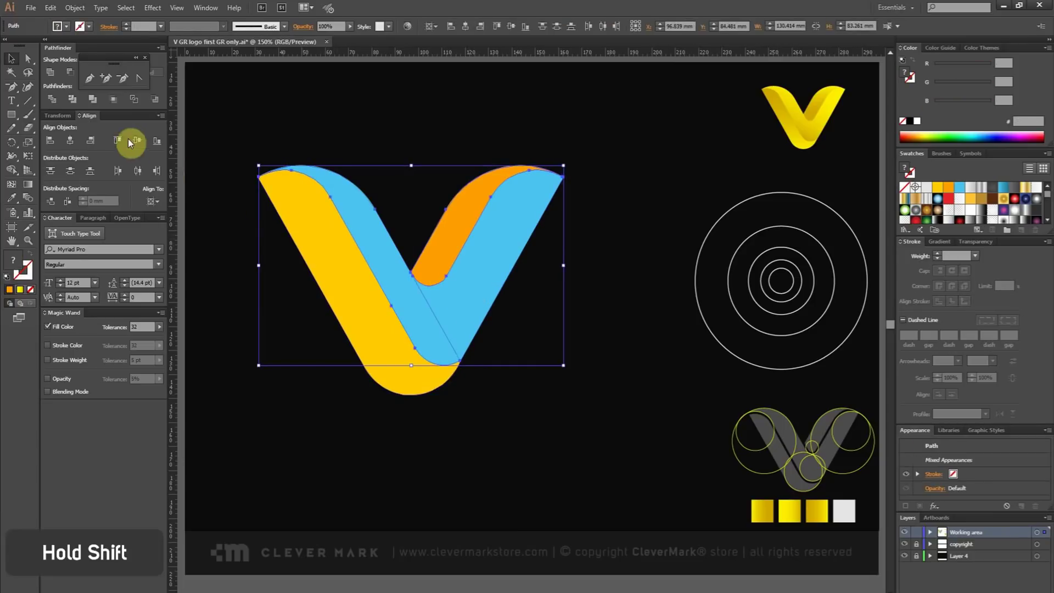
click(71, 99)
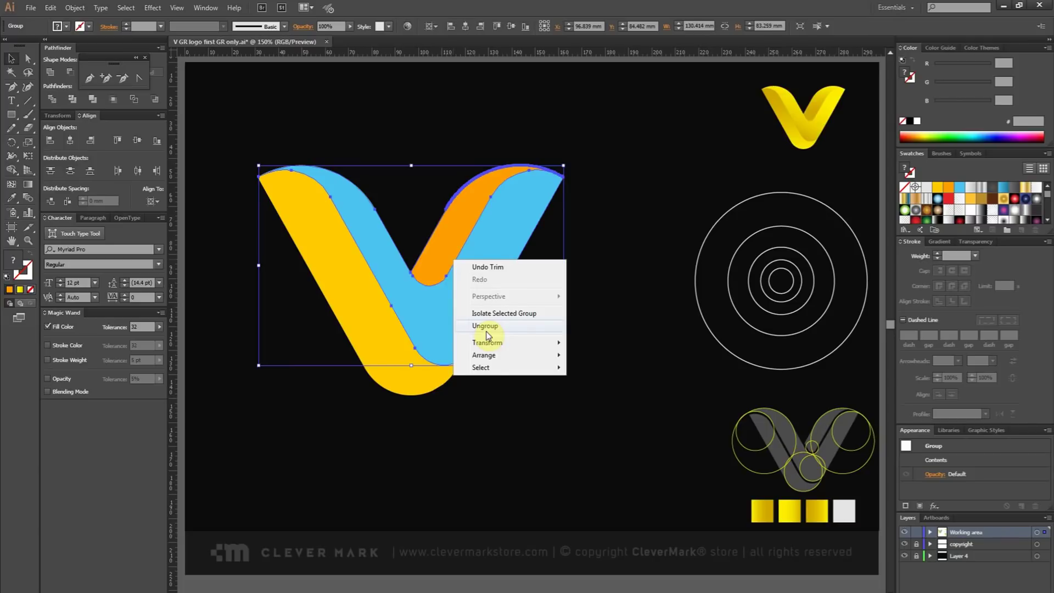
click(485, 325)
click(449, 248)
click(565, 301)
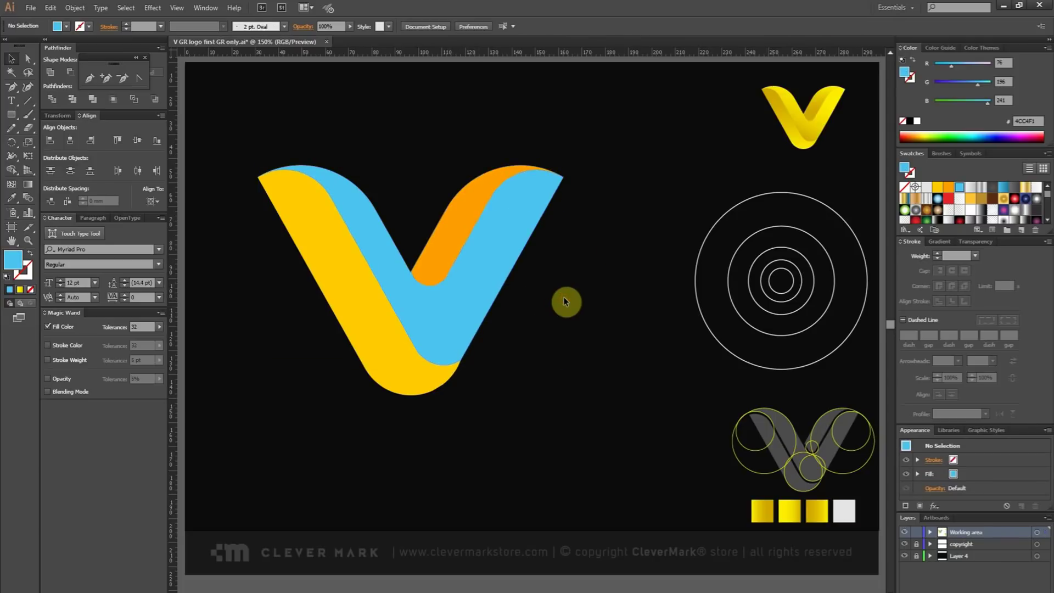
Trim the yellow left arm and the blue shape together with the Pathfinder, then ungroup the result
shift+click(385, 315)
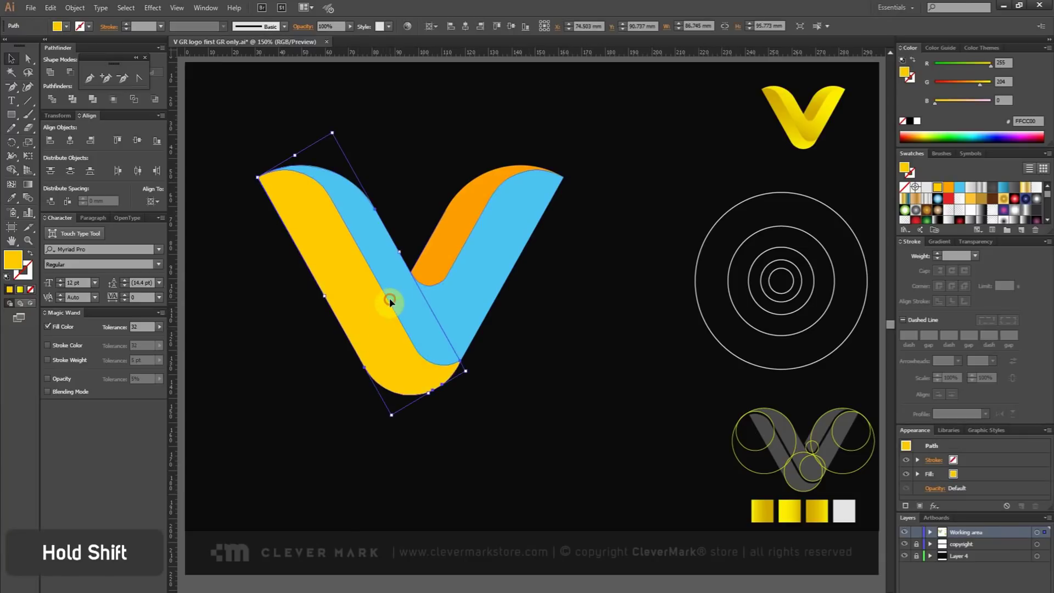
shift+click(390, 300)
shift+click(370, 344)
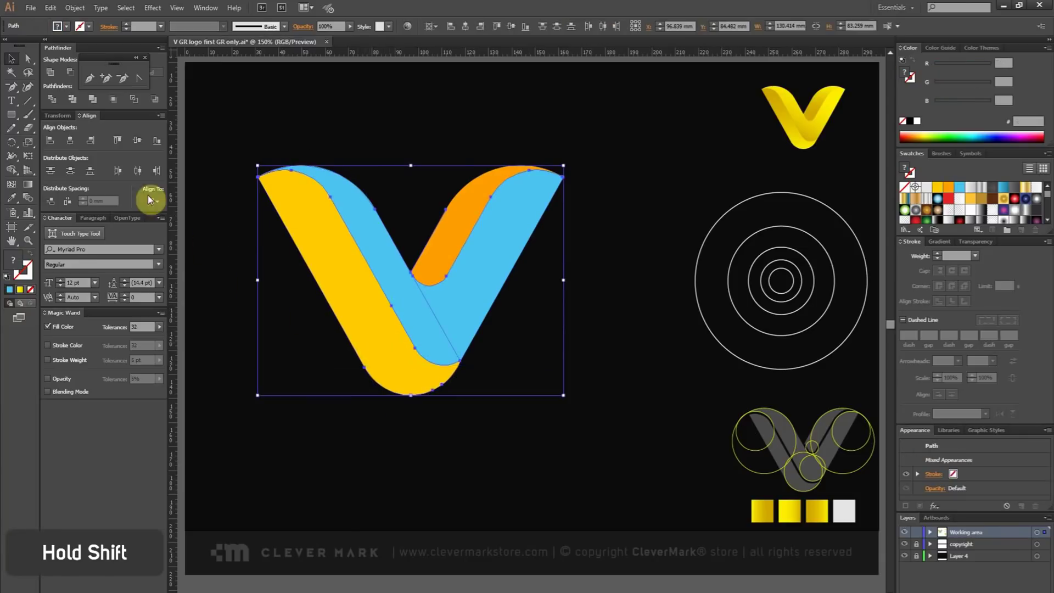
click(71, 103)
right_click(416, 279)
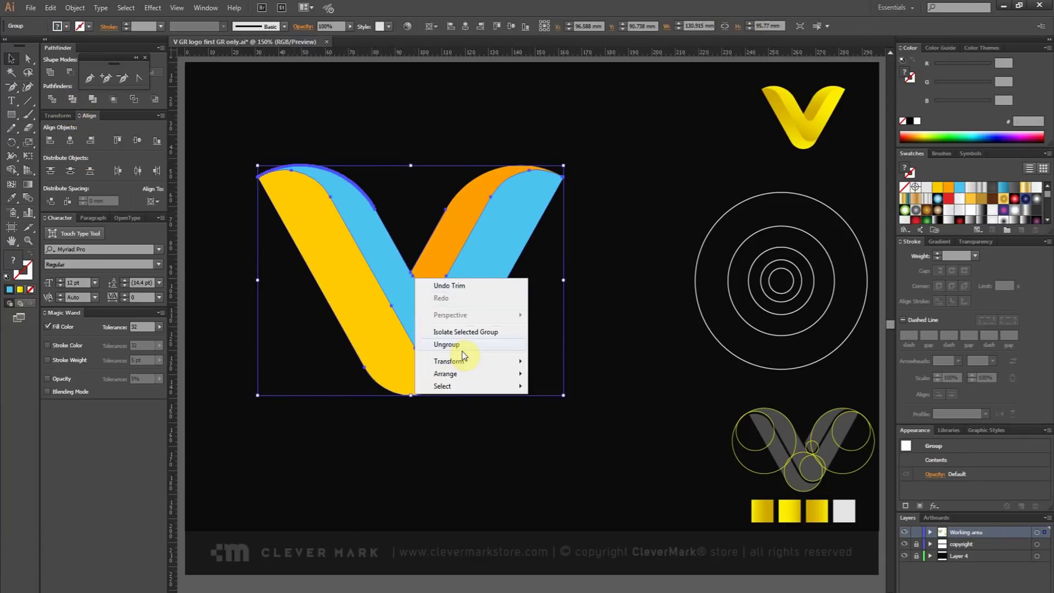
click(462, 345)
Delete the leftover yellow sliver along the left arm's upper curve, keeping the main yellow arm
click(372, 356)
shift+click(372, 356)
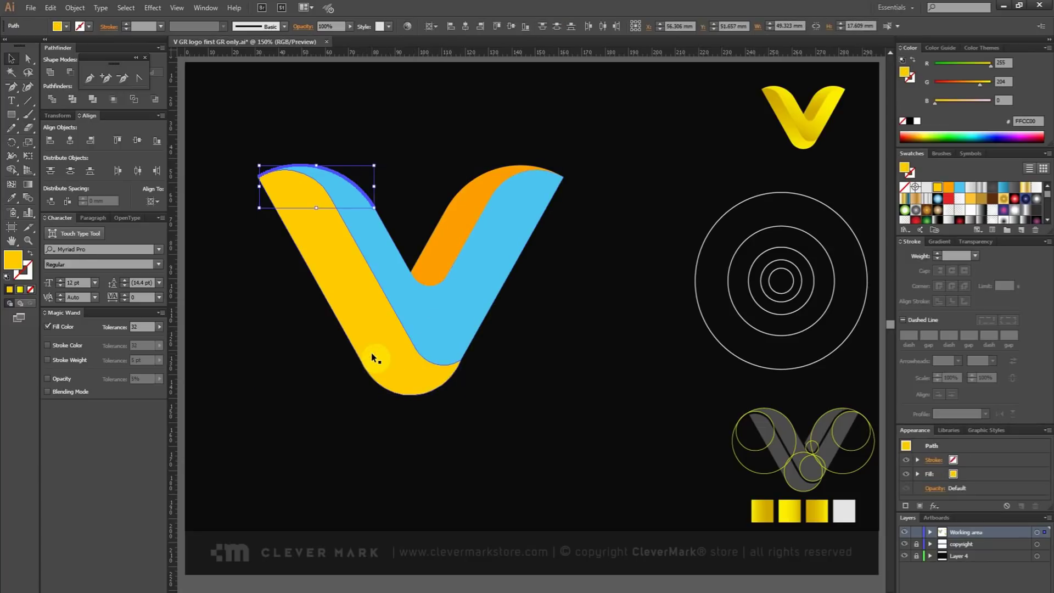
key(Delete)
click(443, 329)
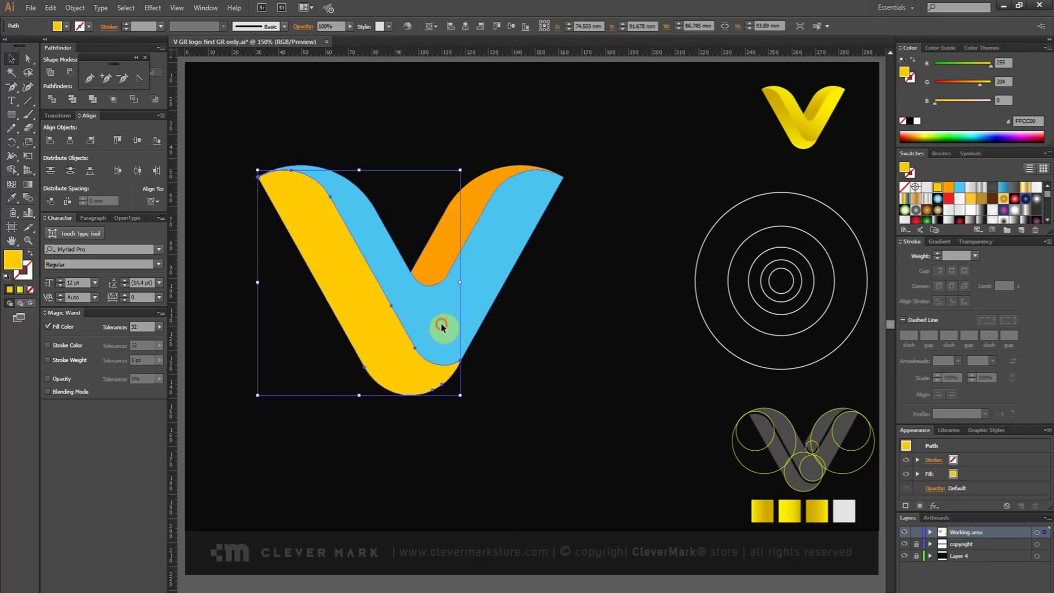
click(441, 324)
click(442, 266)
click(452, 310)
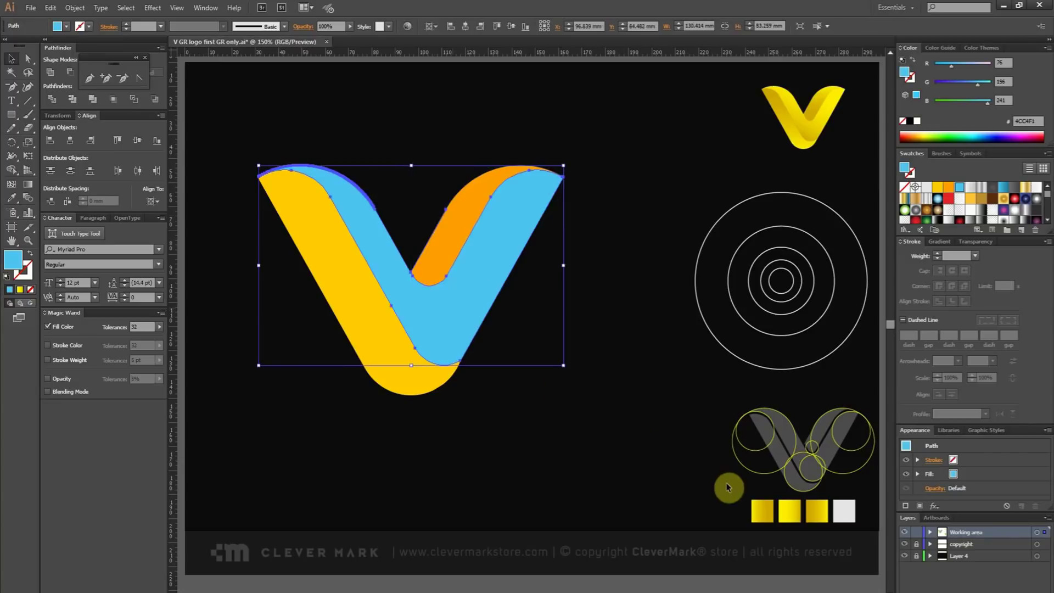
Fill the orange stripe with the leftmost sample square's yellow gradient and redirect it to -90°
click(458, 227)
click(12, 198)
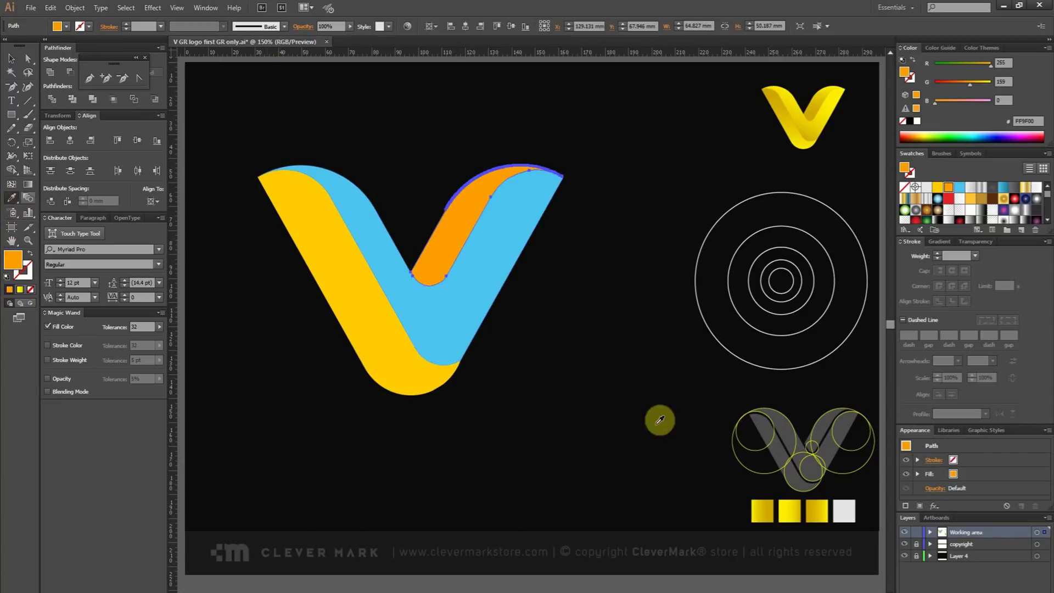
click(762, 509)
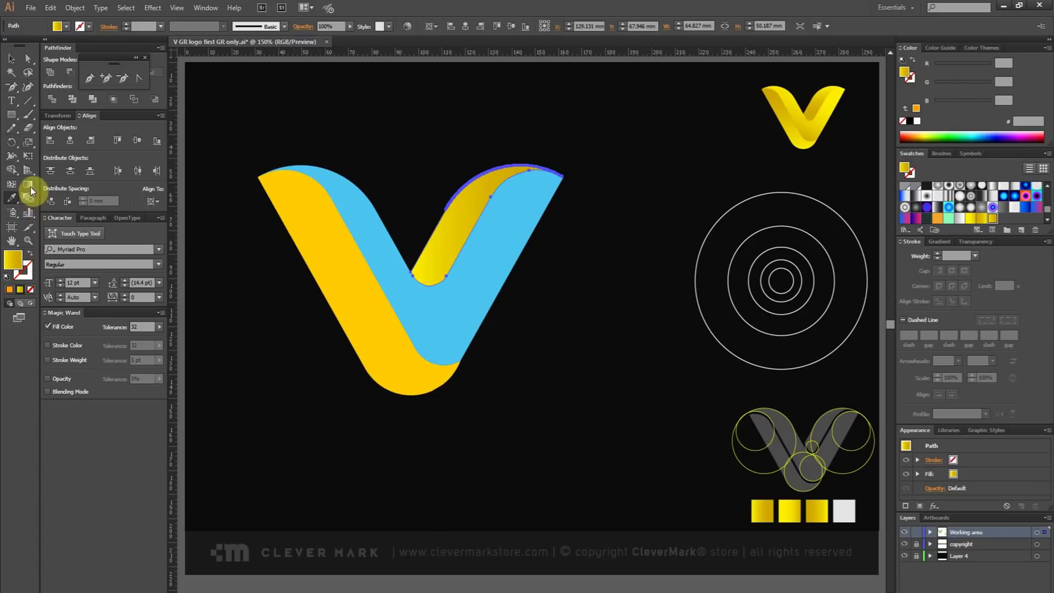
key(g)
mouse_move(517, 161)
mouse_down()
mouse_move(529, 195)
mouse_move(519, 261)
mouse_move(559, 282)
mouse_up()
click(9, 61)
click(532, 166)
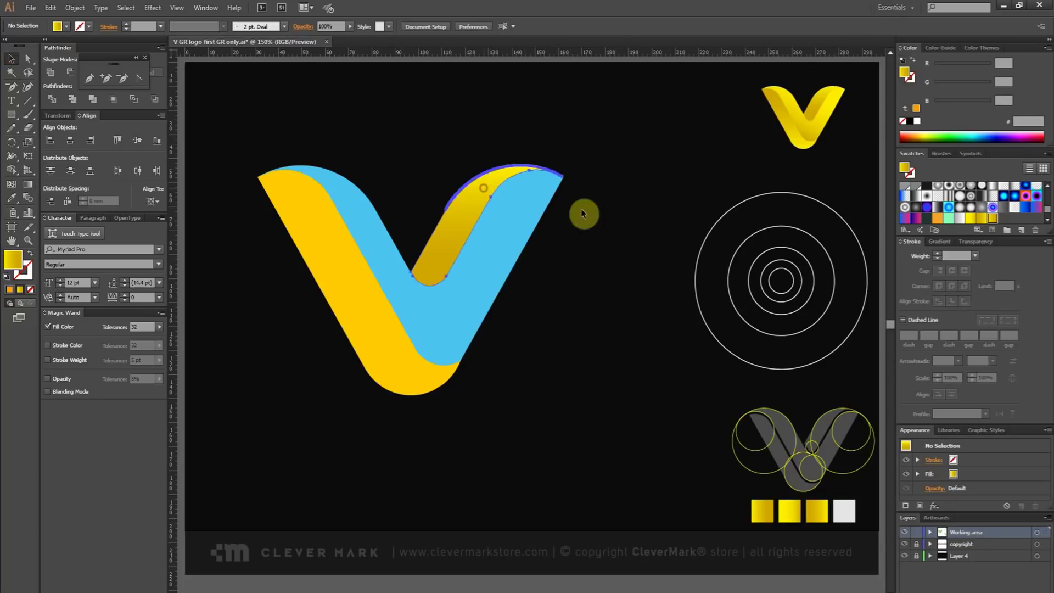
click(940, 242)
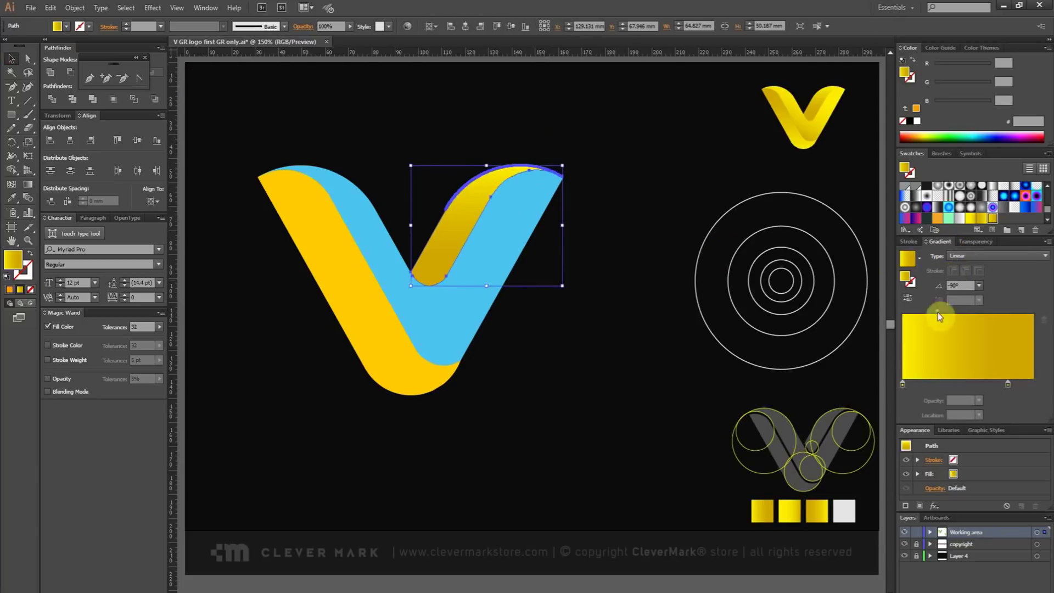
click(903, 384)
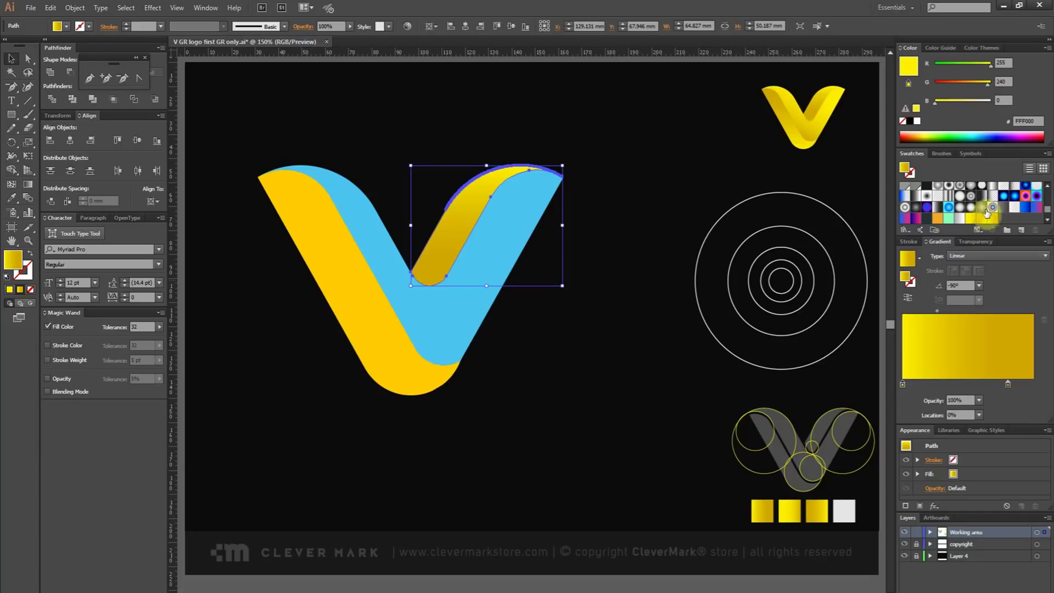
click(1008, 384)
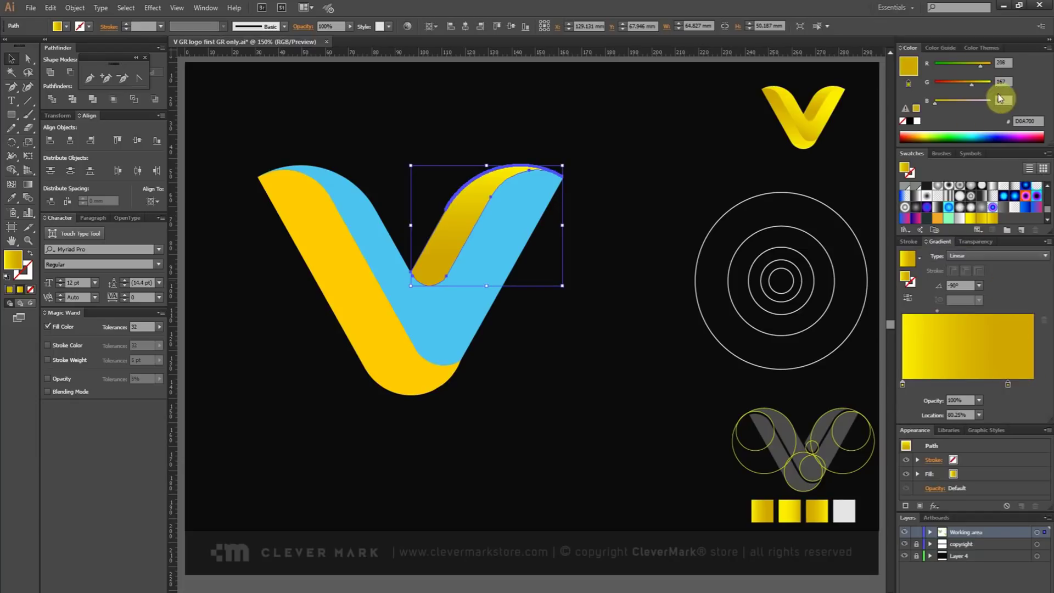
Fill the blue ribbon with the second sample square's gradient, angled at -118.1° with the midpoint at 75.82%
click(466, 328)
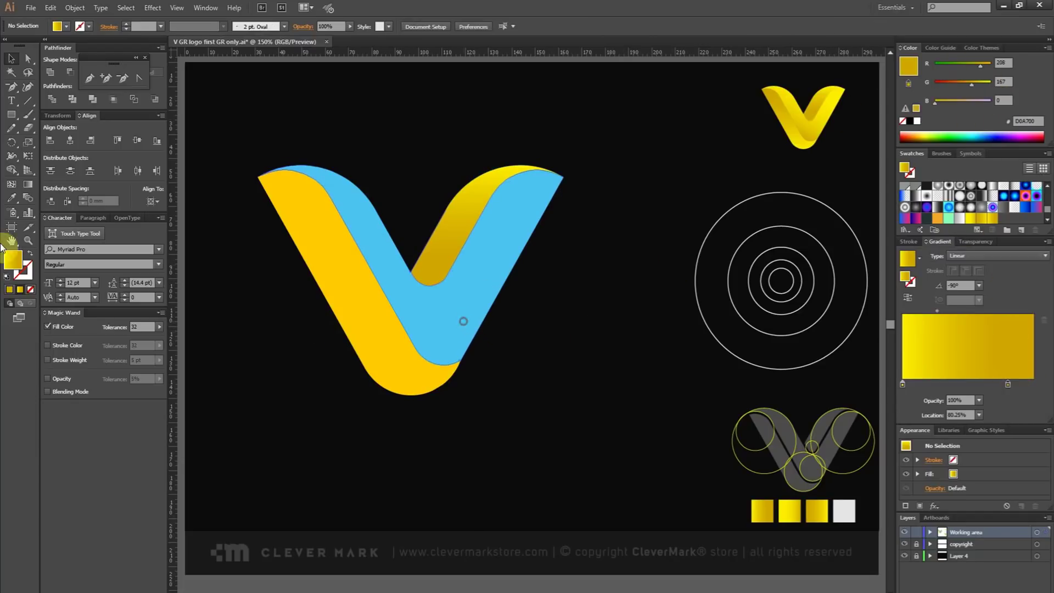
click(463, 318)
key(i)
click(797, 503)
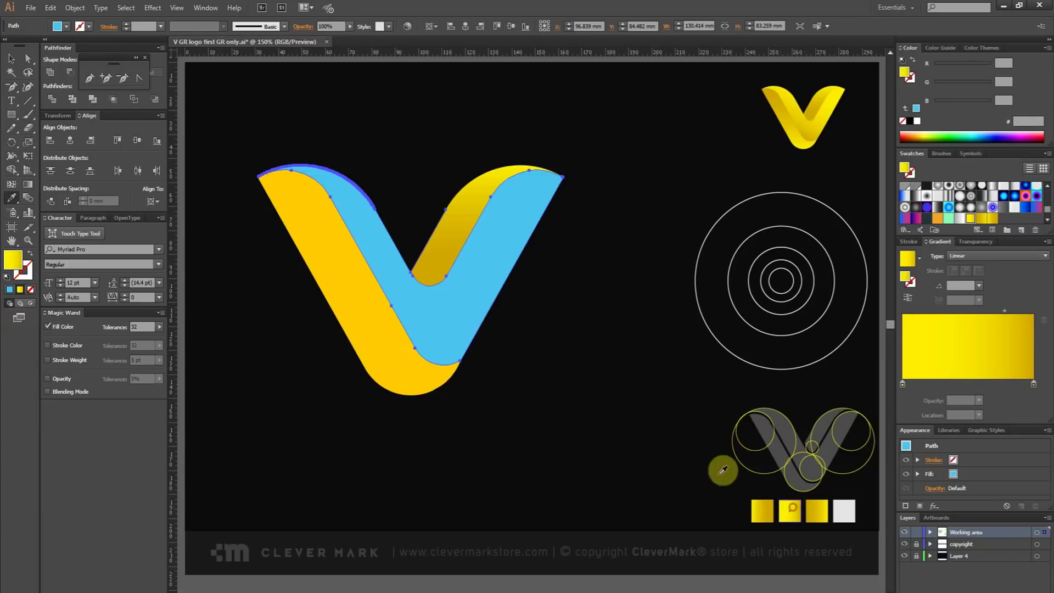
mouse_move(546, 165)
mouse_down()
mouse_move(487, 312)
mouse_move(441, 373)
mouse_up()
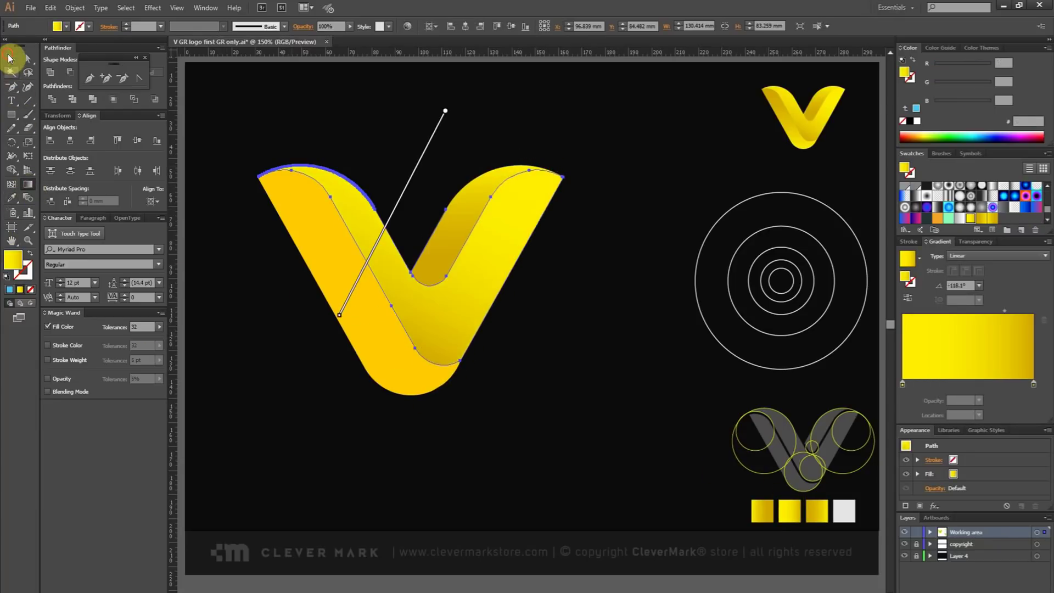
click(538, 234)
click(532, 231)
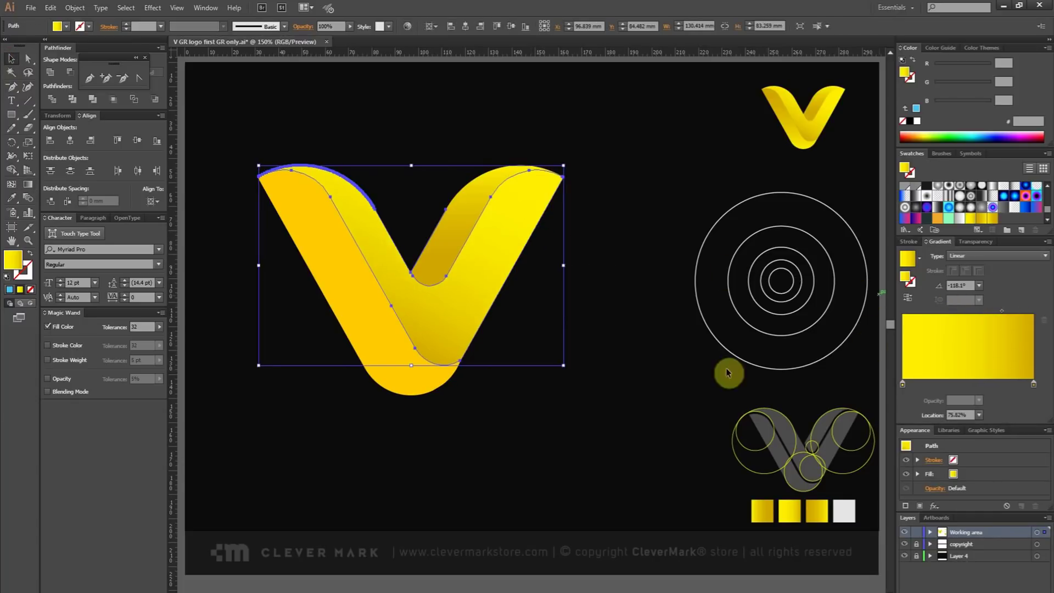
click(630, 379)
Fill the yellow left arm with the third sample square's gradient and redirect it to -90°
click(366, 372)
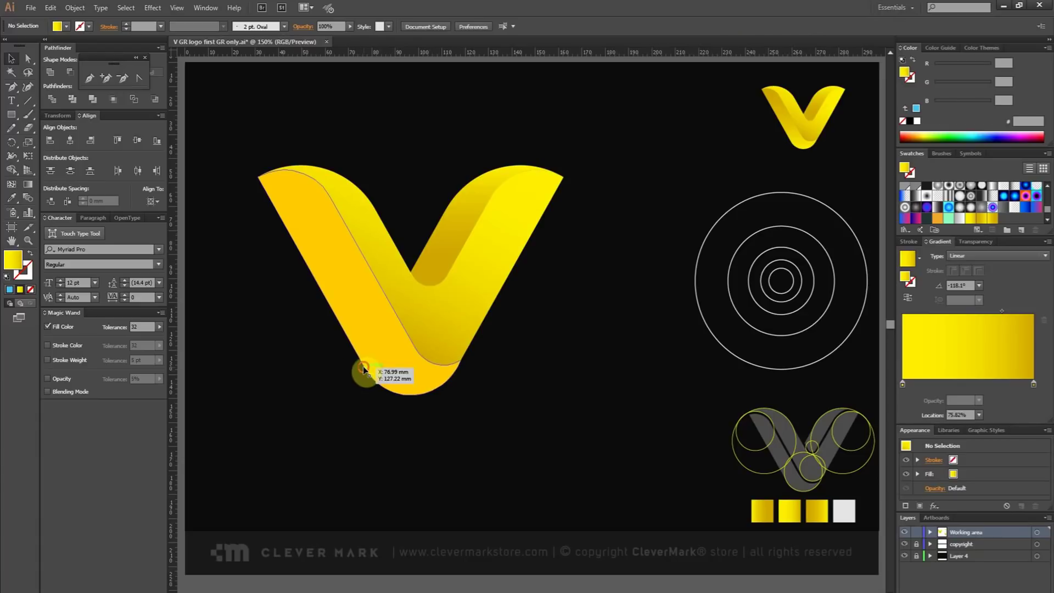
key(i)
click(827, 469)
click(816, 511)
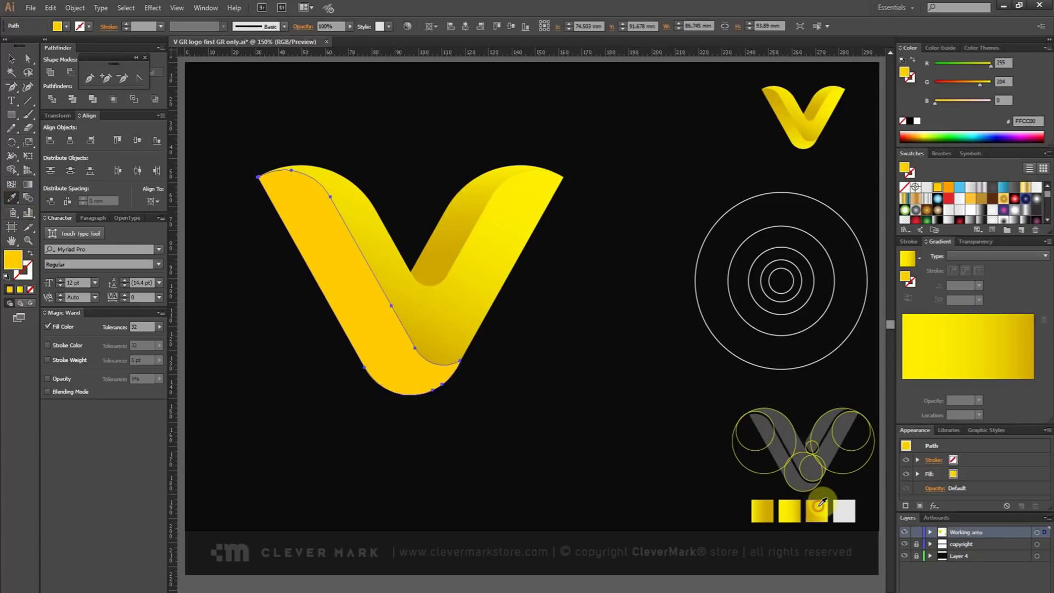
click(27, 185)
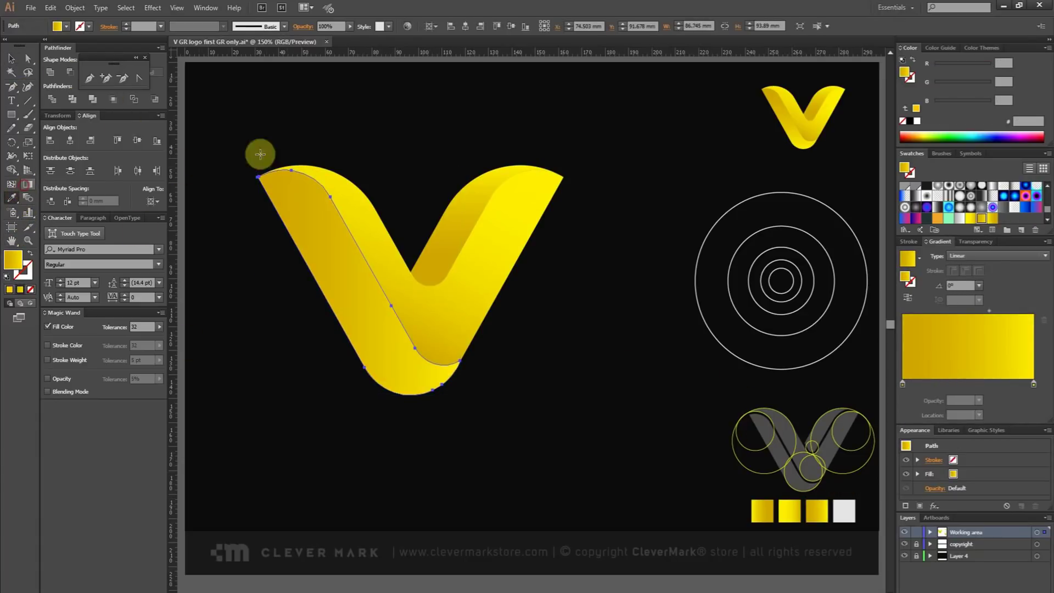
drag(359, 171, 277, 399)
click(8, 59)
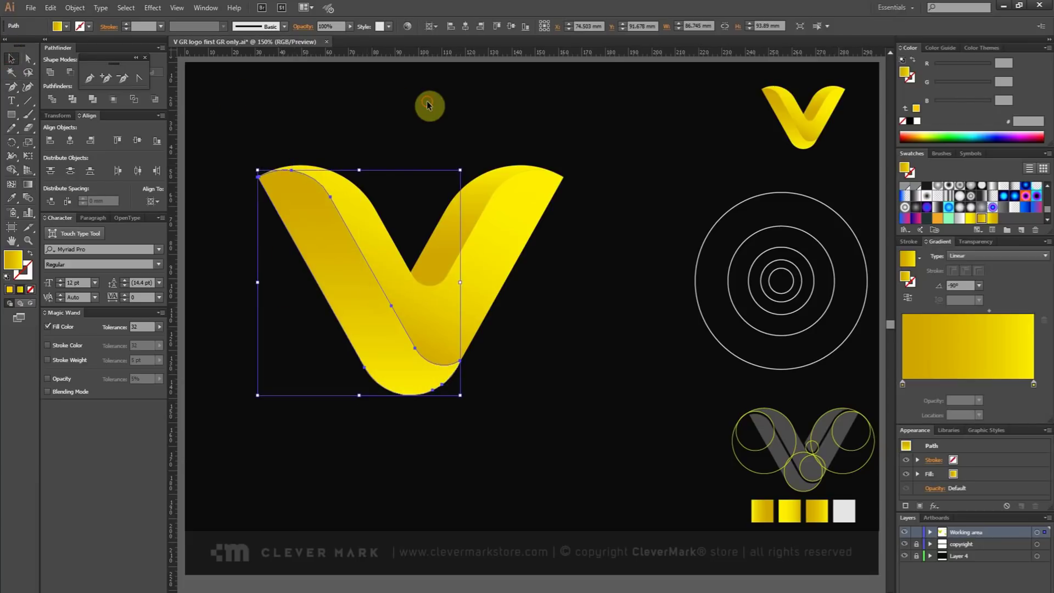
click(428, 105)
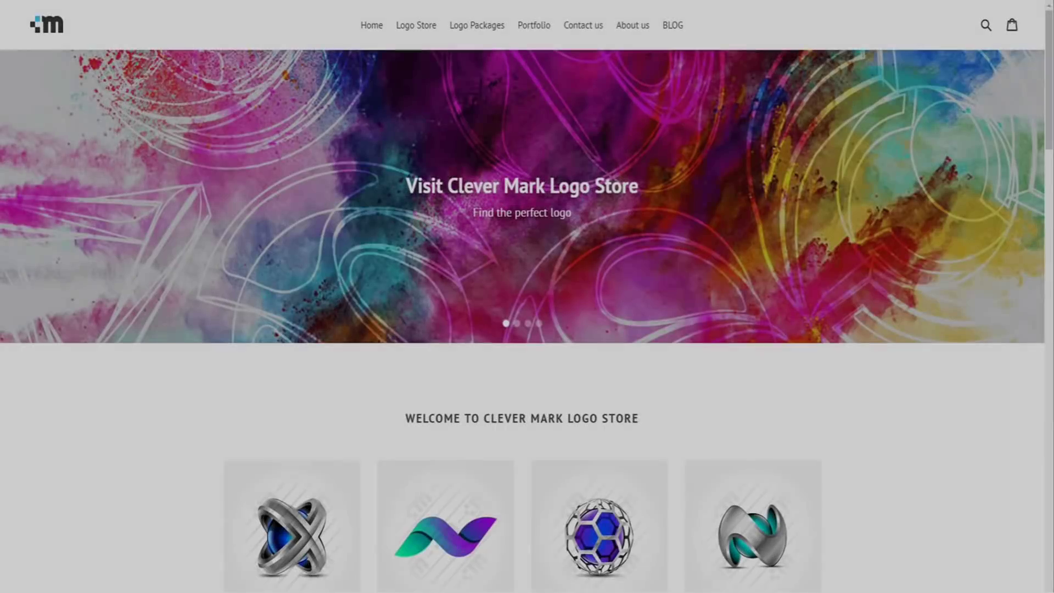
Examine the logo designs in the Clever Mark logo store and on its logo design portfolio page
scroll(526, 297, down, 8)
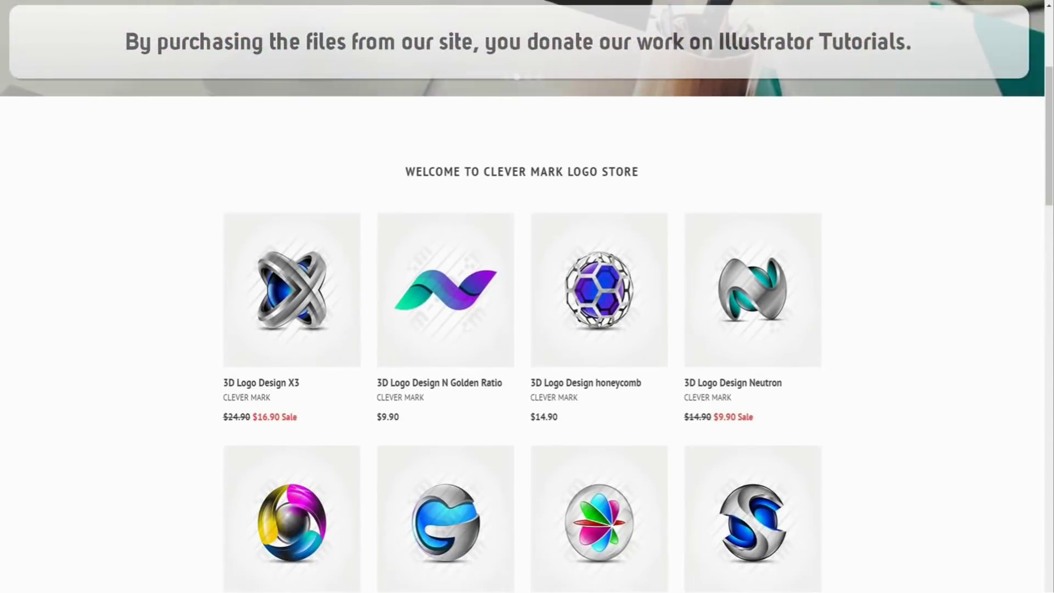
scroll(526, 296, down, 12)
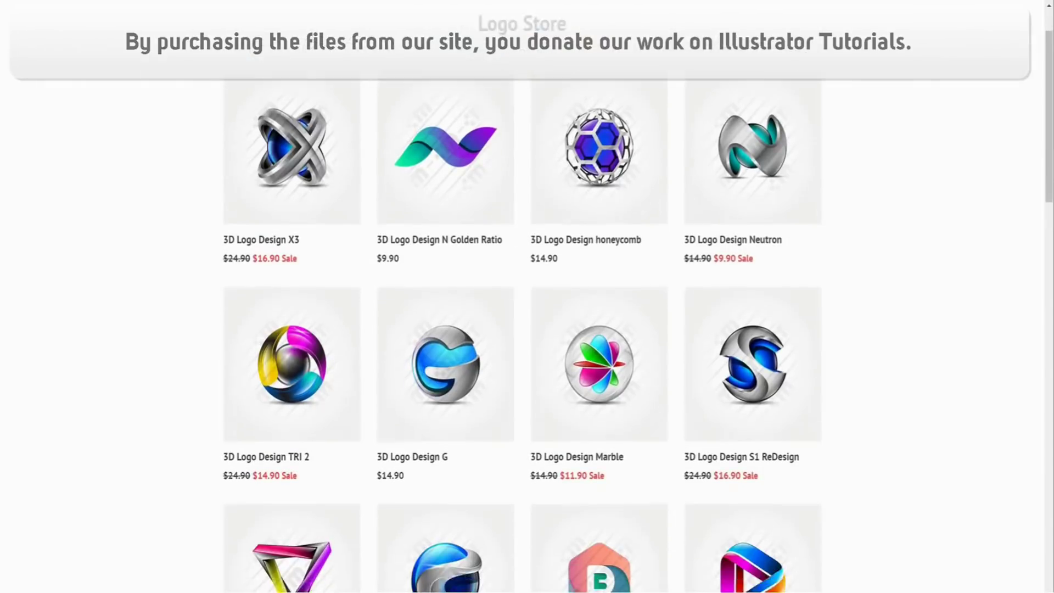
scroll(526, 296, down, 5)
scroll(526, 296, down, 11)
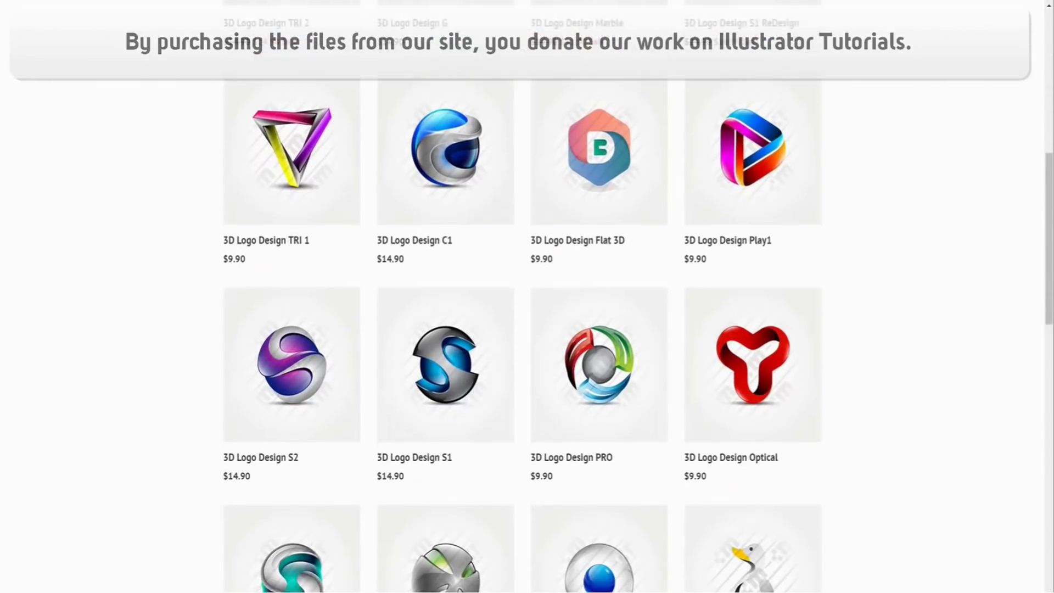
scroll(526, 296, down, 4)
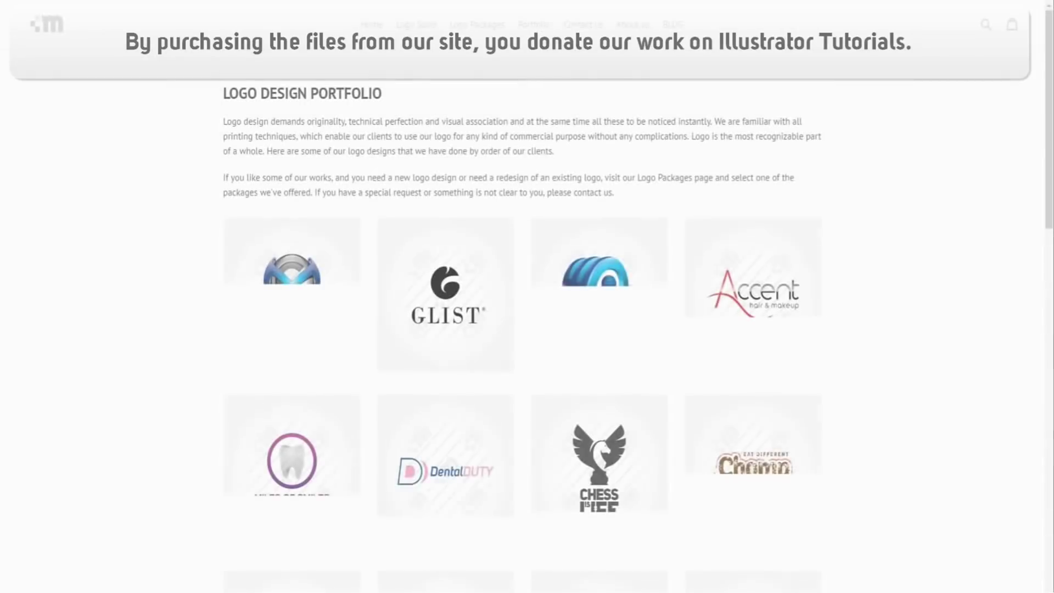
scroll(527, 296, down, 9)
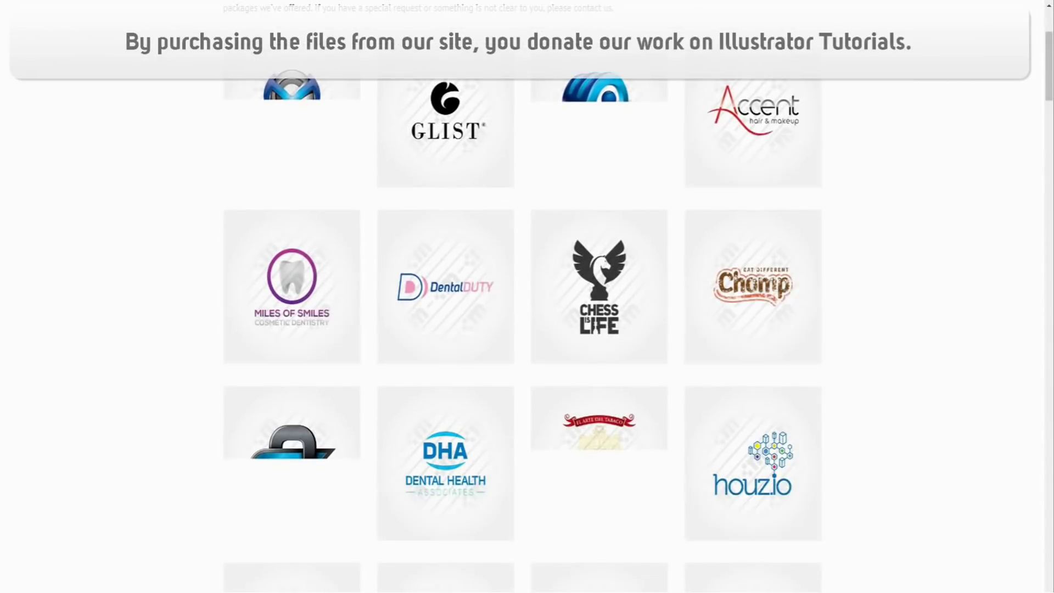
scroll(526, 296, down, 13)
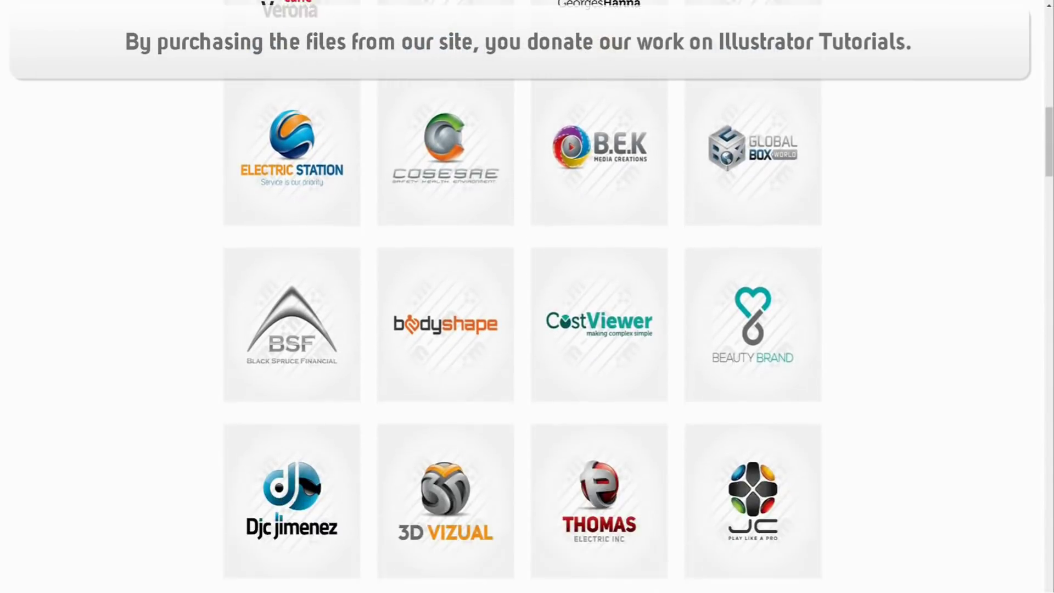
scroll(527, 297, down, 18)
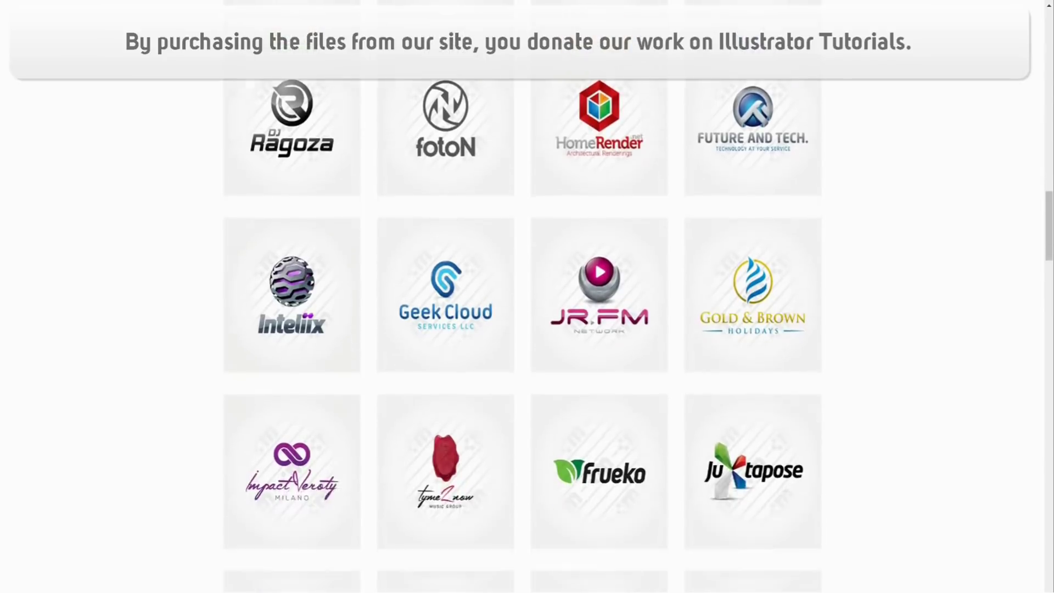
scroll(527, 296, down, 15)
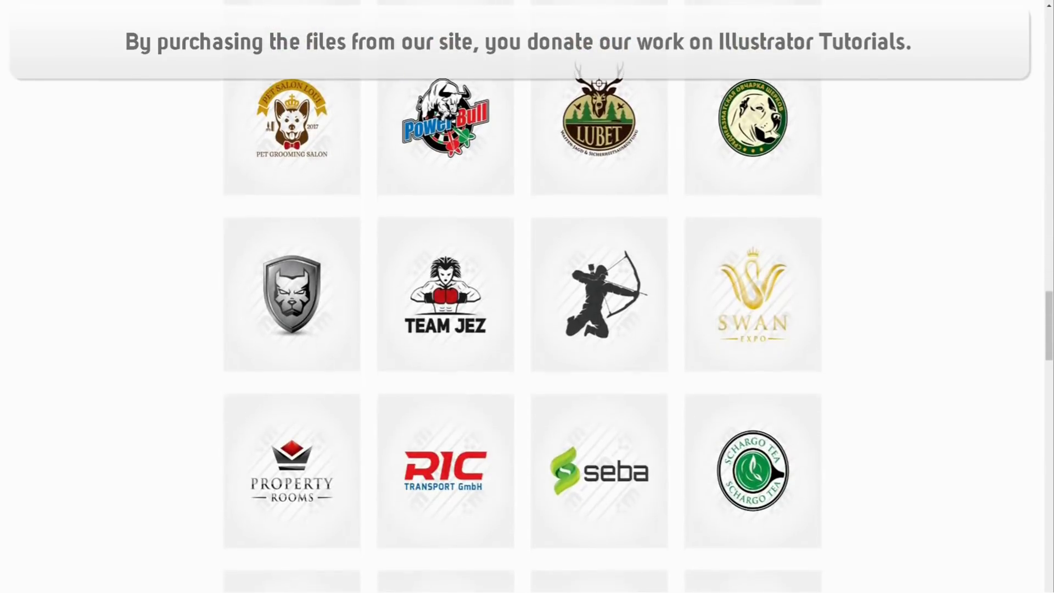
scroll(527, 296, down, 9)
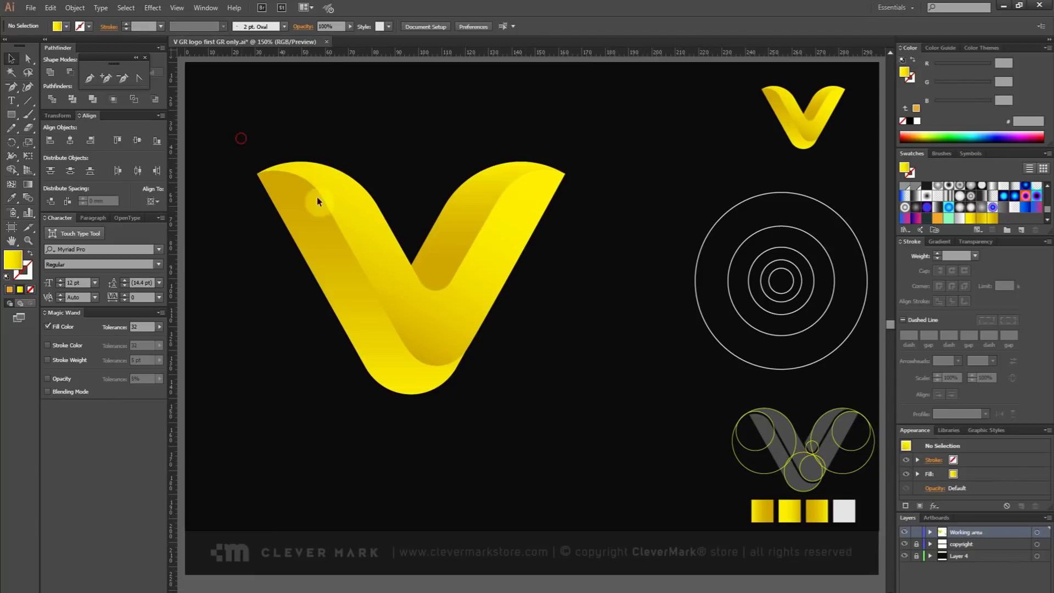
Place a smaller V logo near the artboard's upper centre and a copy about 107 mm wide below it
drag(241, 138, 601, 443)
drag(258, 395, 414, 276)
drag(490, 226, 560, 182)
drag(507, 130, 246, 240)
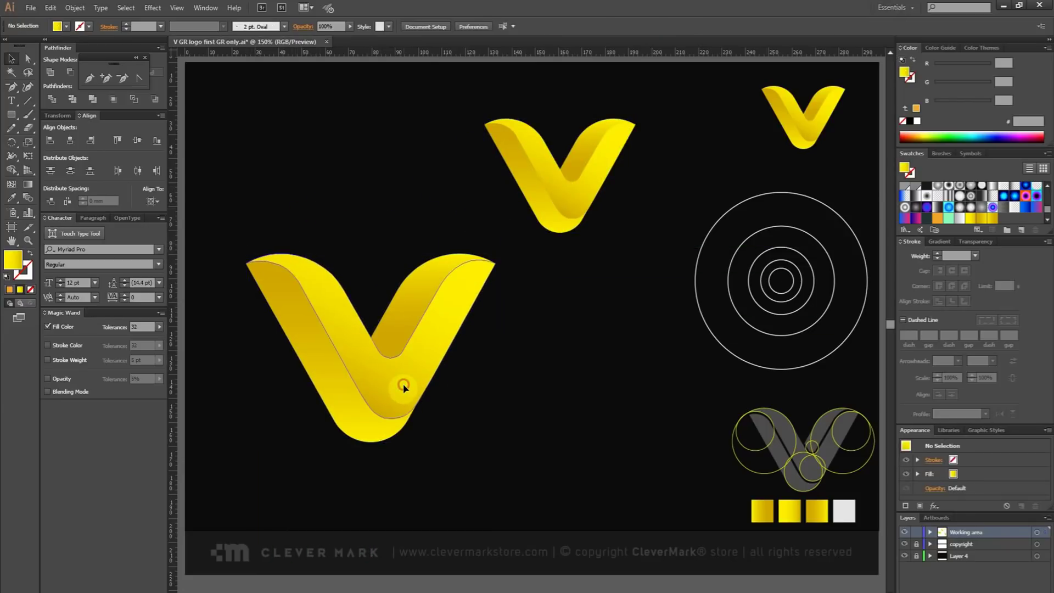
Ungroup the larger V copy and fill its left arm and inner right stripe with mint green 8BFCB9
right_click(332, 402)
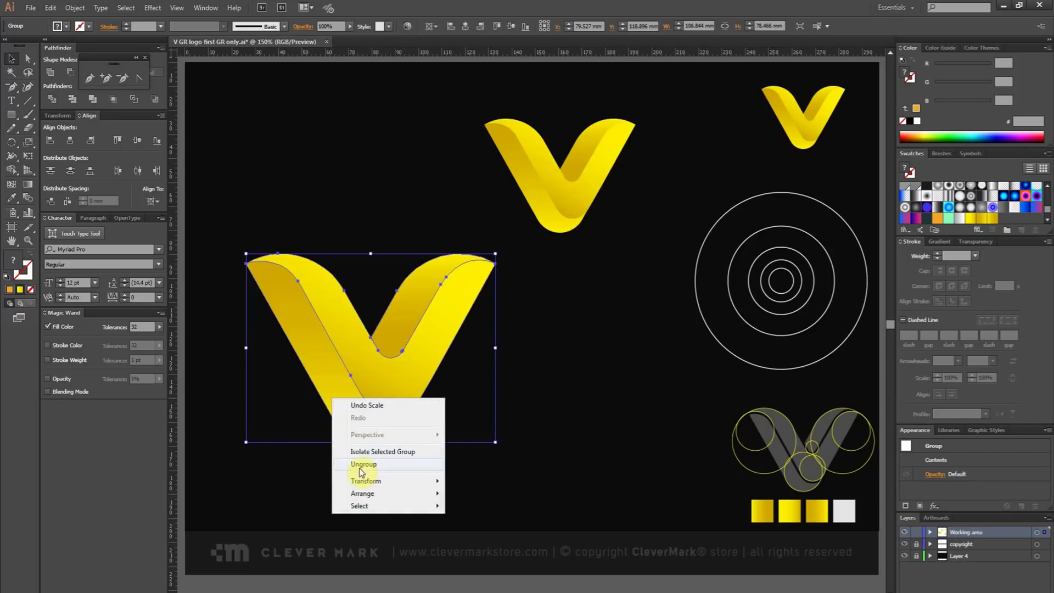
click(358, 465)
click(465, 379)
click(402, 311)
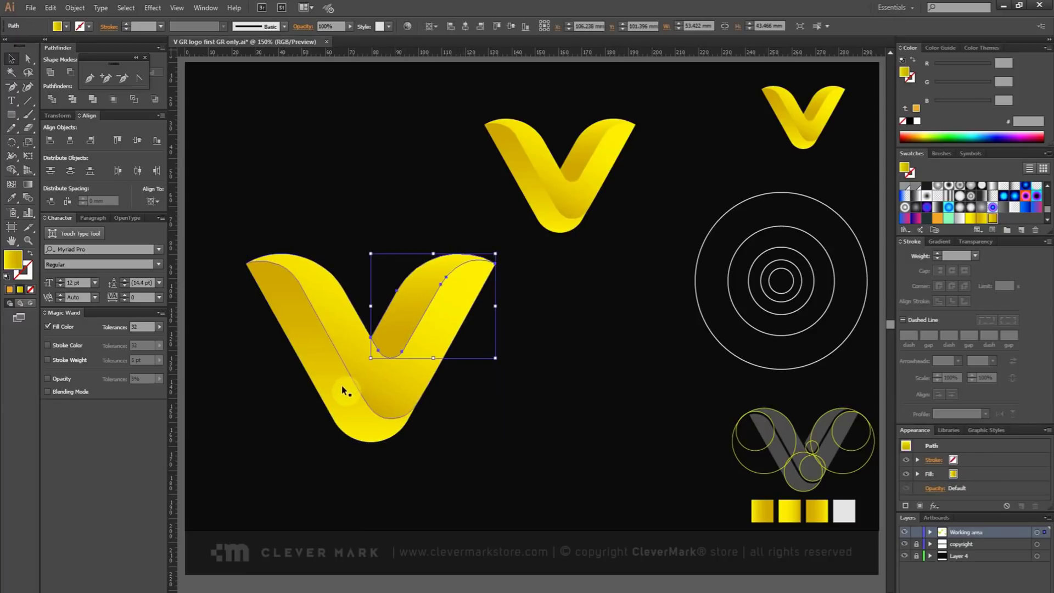
shift+click(339, 386)
click(950, 219)
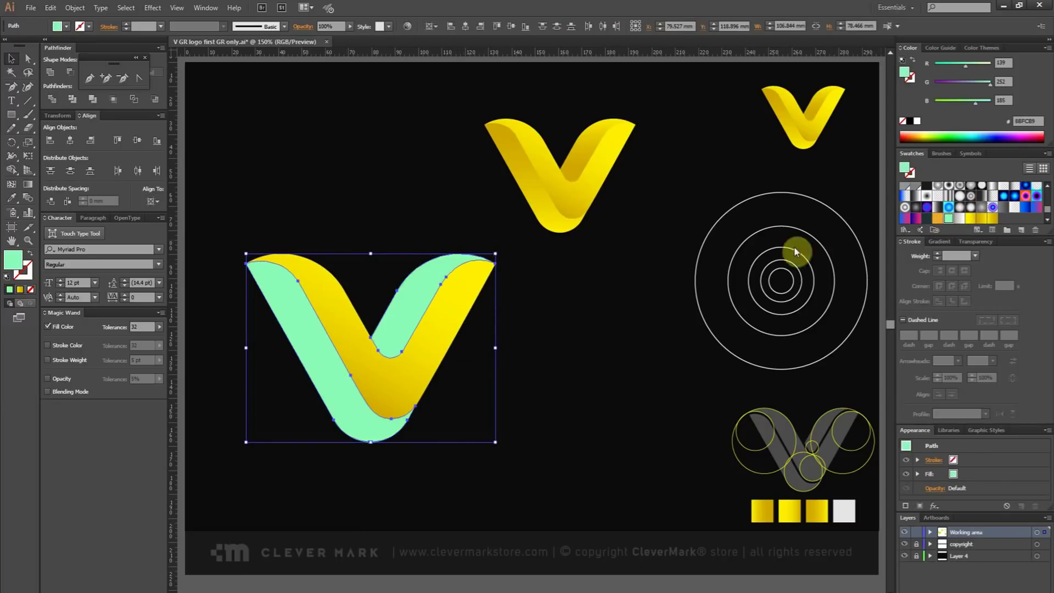
Fill the yellow front ribbon of the larger V copy with orange F0A82C
click(398, 373)
click(937, 218)
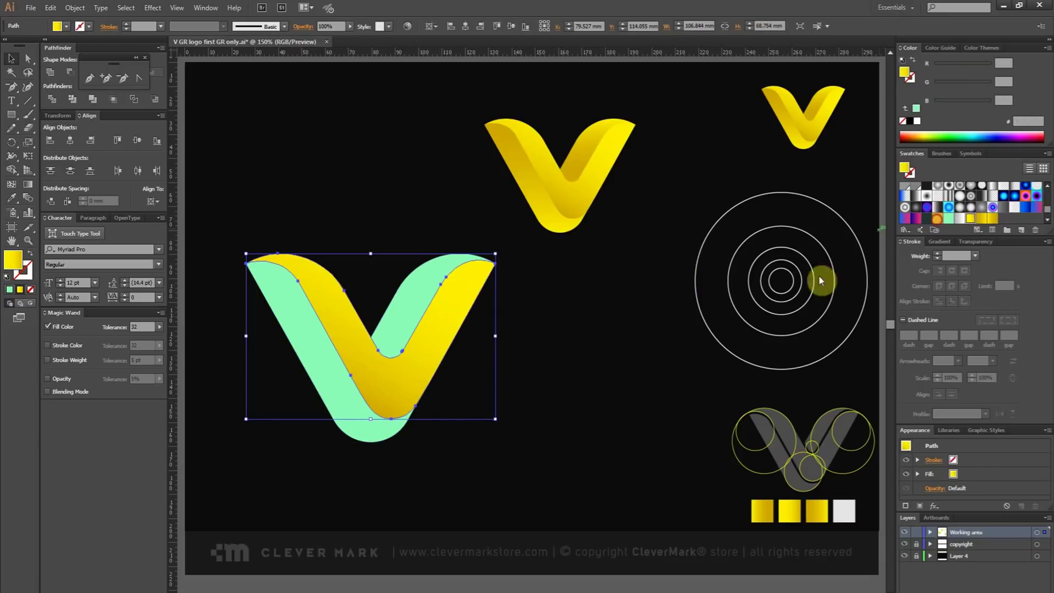
click(575, 366)
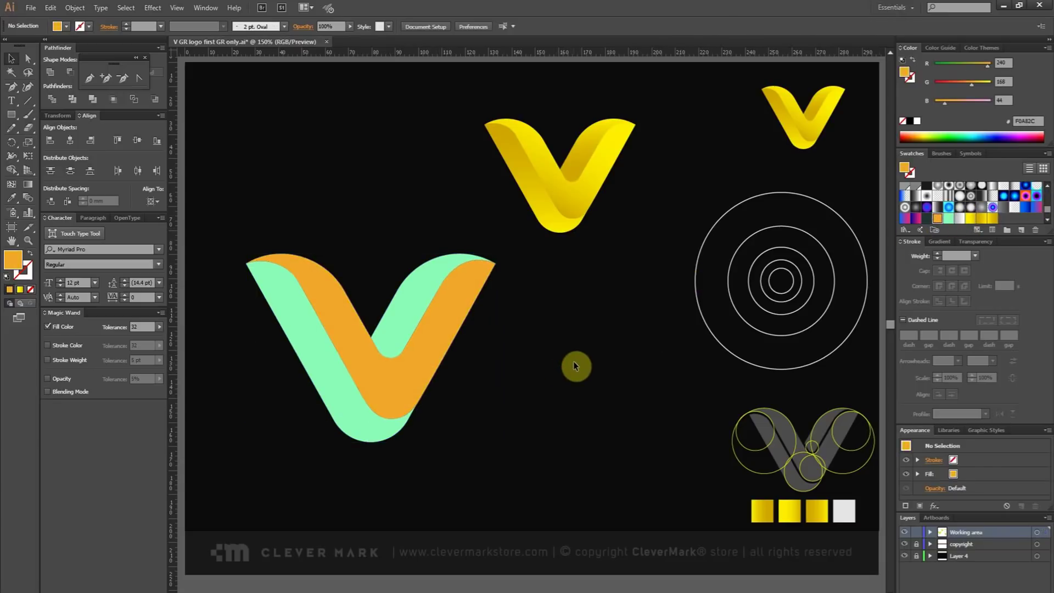
Give the orange ribbon of the larger V a 12 pt stroke
click(417, 356)
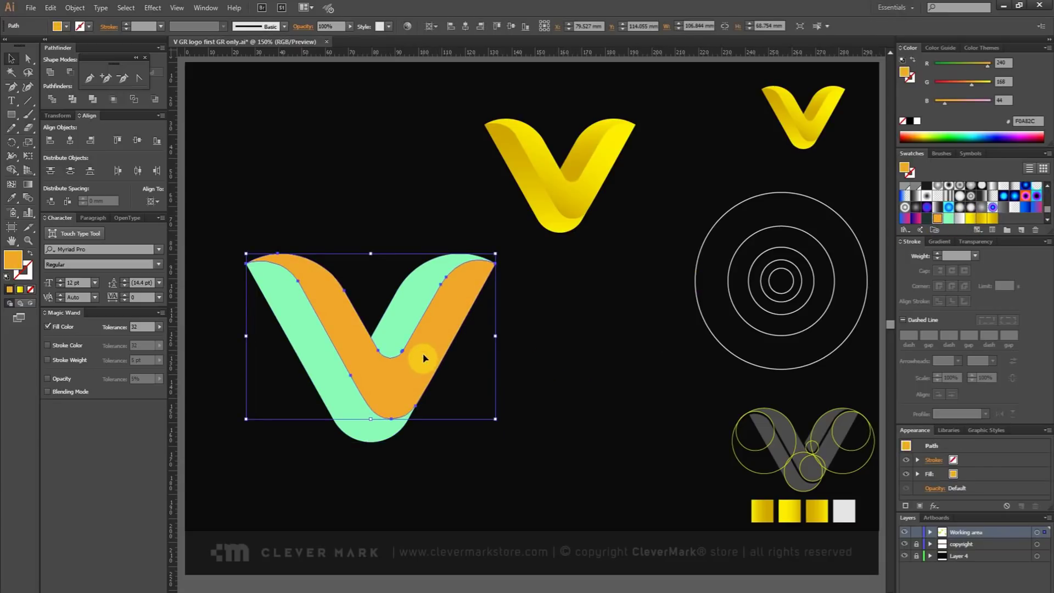
click(978, 256)
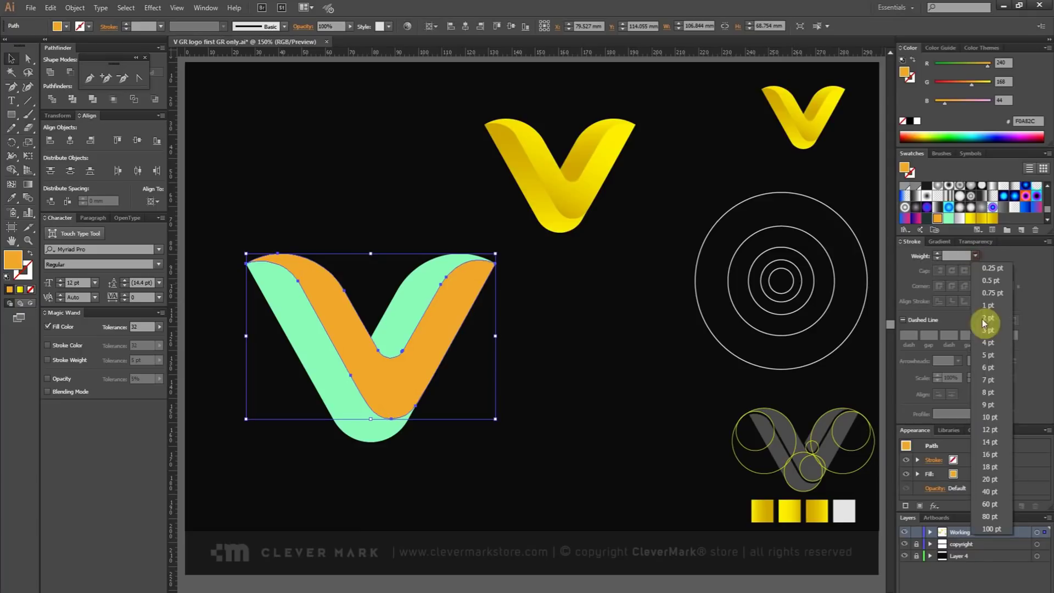
click(990, 418)
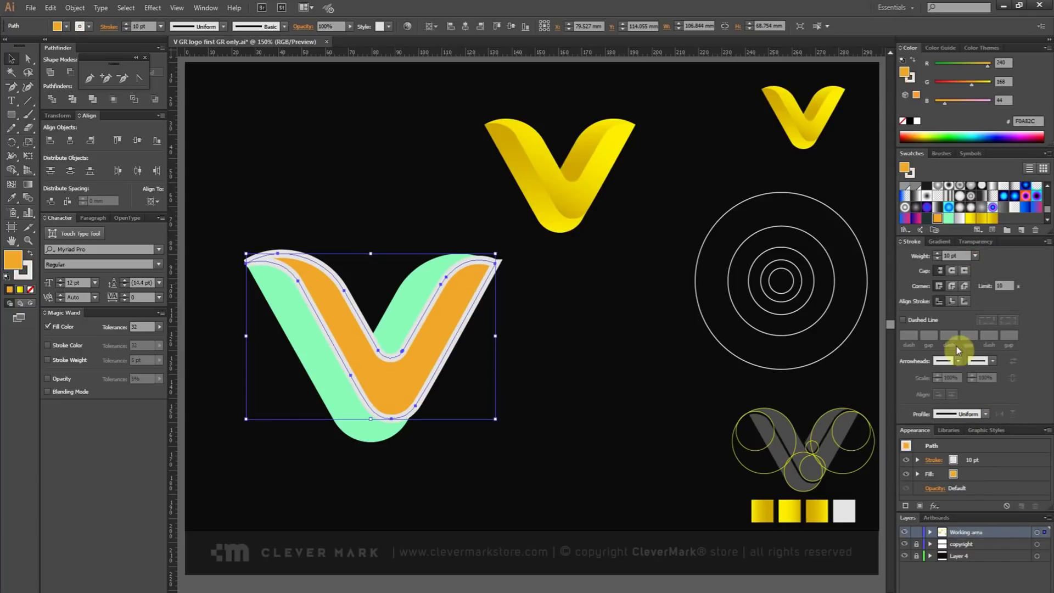
click(977, 255)
click(992, 431)
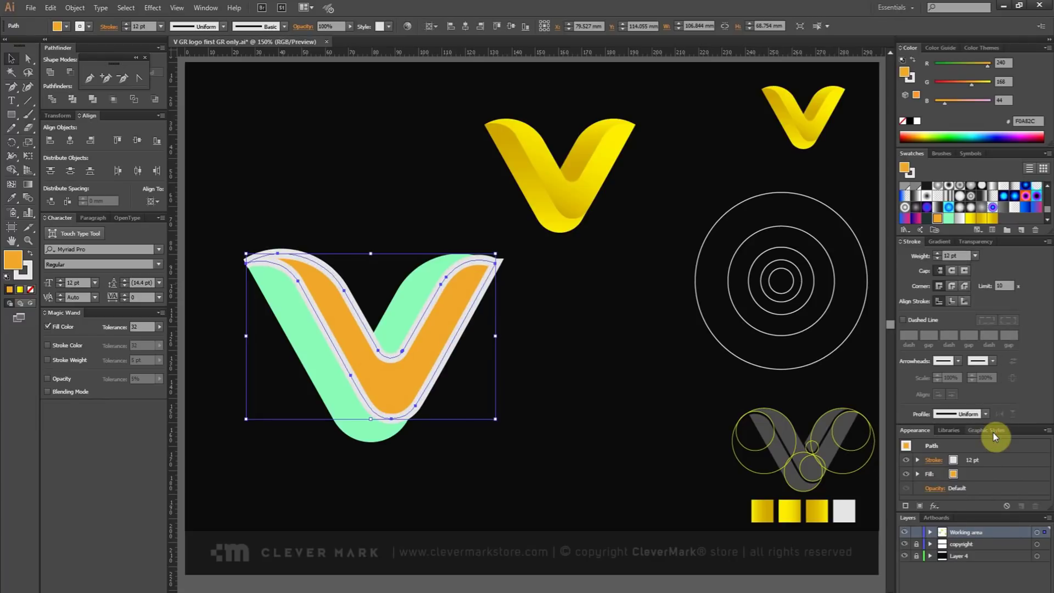
Expand the orange ribbon's fill and stroke into separate shapes and ungroup them
click(75, 7)
click(91, 129)
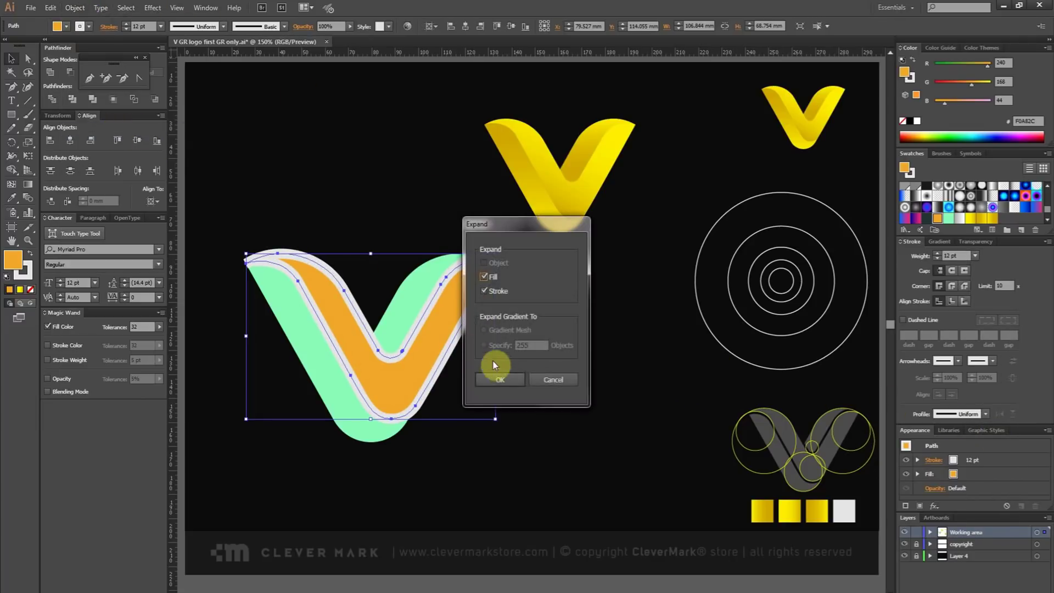
click(498, 379)
right_click(413, 357)
click(433, 419)
click(480, 391)
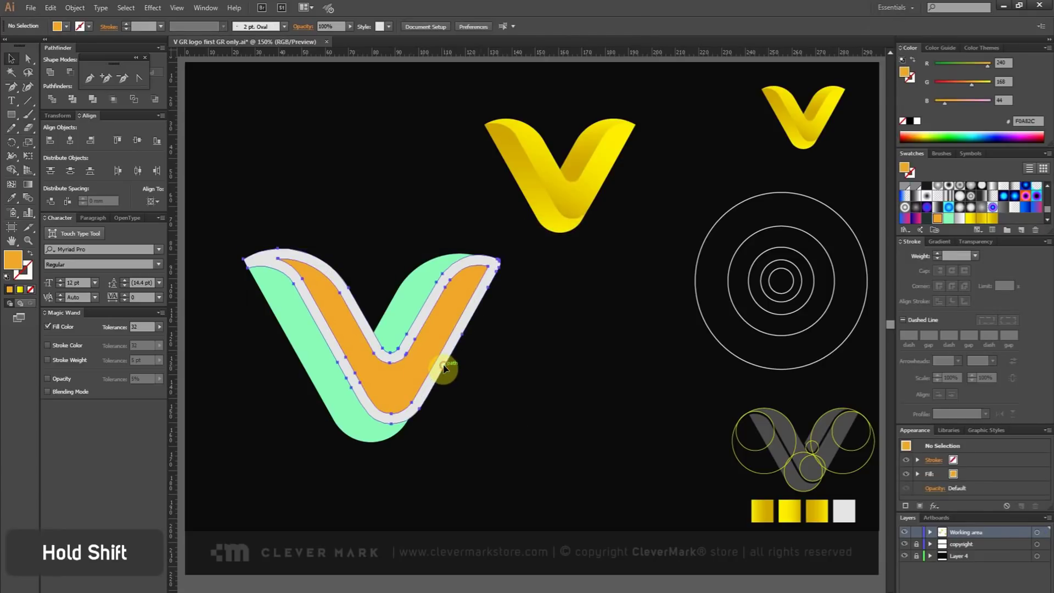
Trim the mint green pieces of the larger V with the light outline around the orange ribbon
shift+click(444, 368)
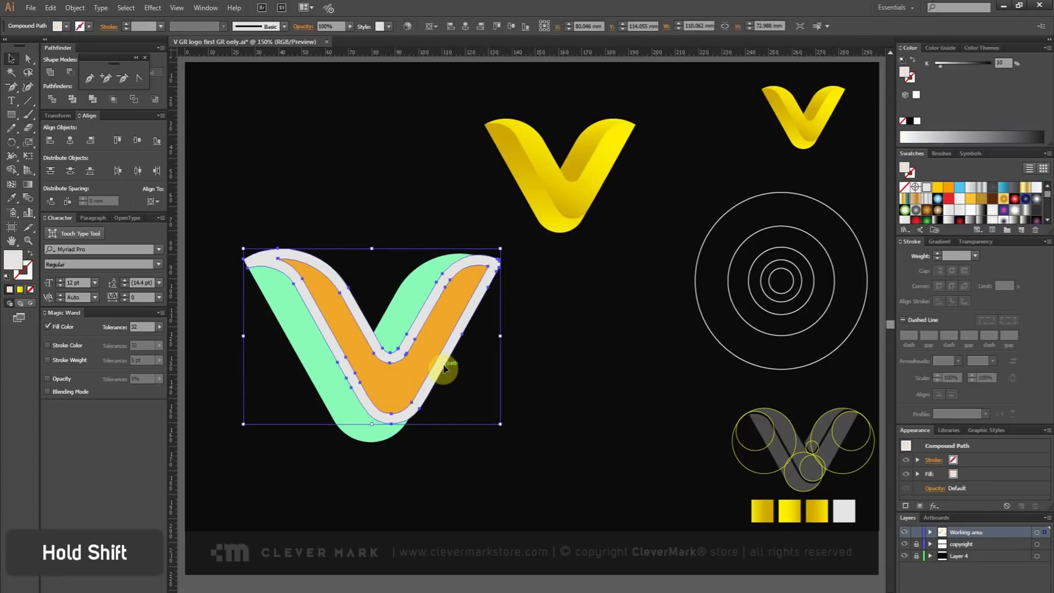
shift+click(315, 357)
click(70, 99)
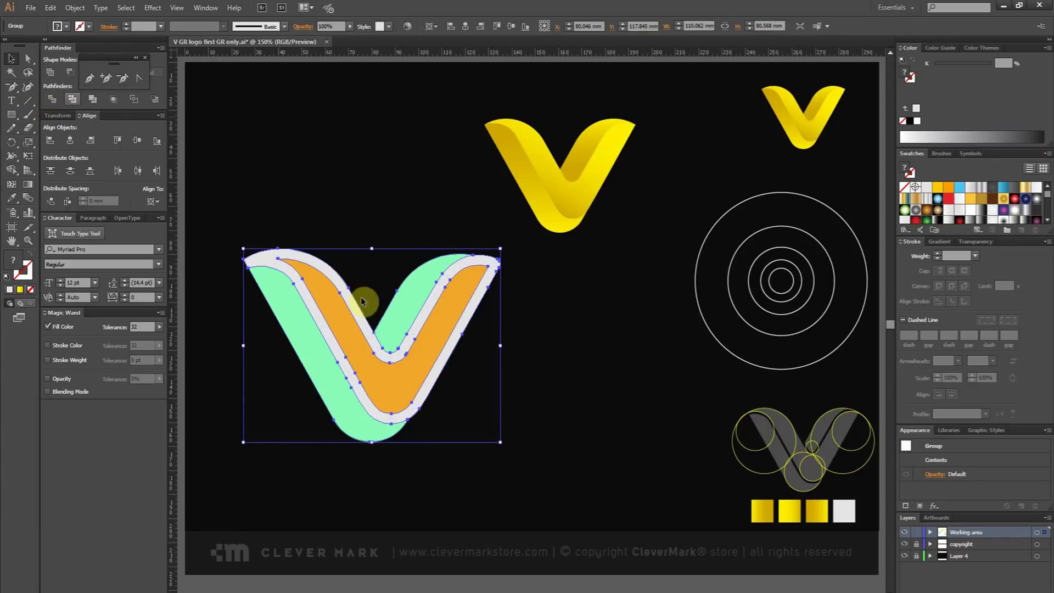
Ungroup the trimmed shapes and delete the light outline to leave gaps between the V's pieces
right_click(372, 310)
click(406, 379)
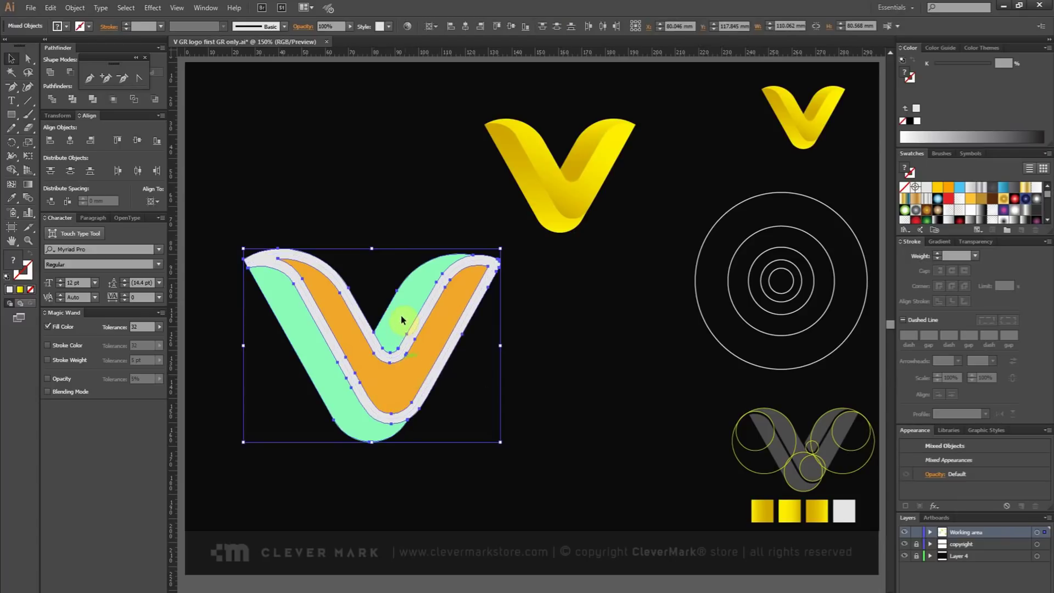
key(Delete)
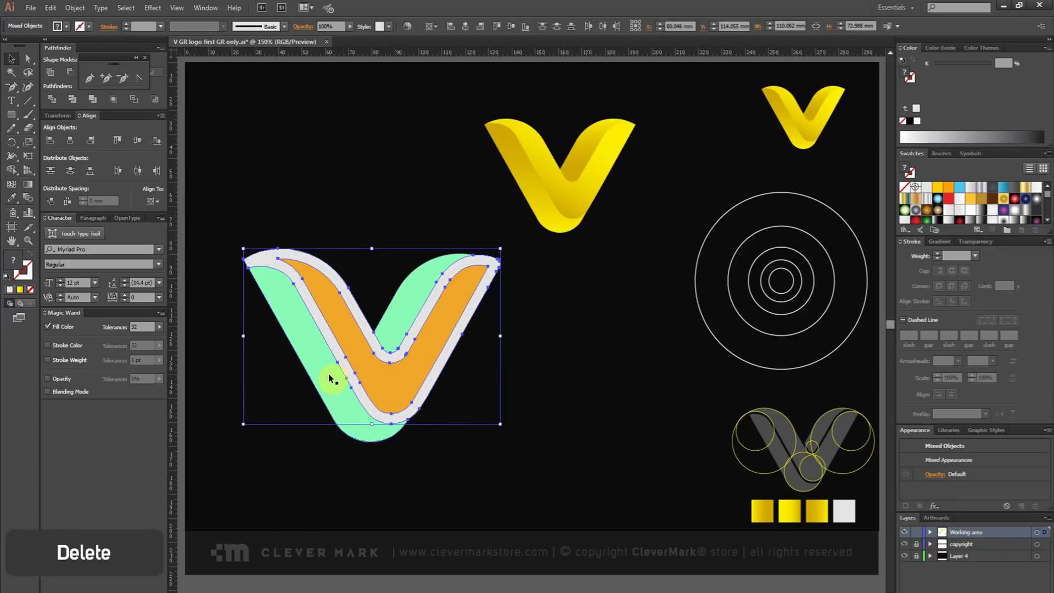
Recolour all pieces of the larger V with the dark grey sampled from the small circle-construction V
drag(482, 212, 219, 458)
click(11, 198)
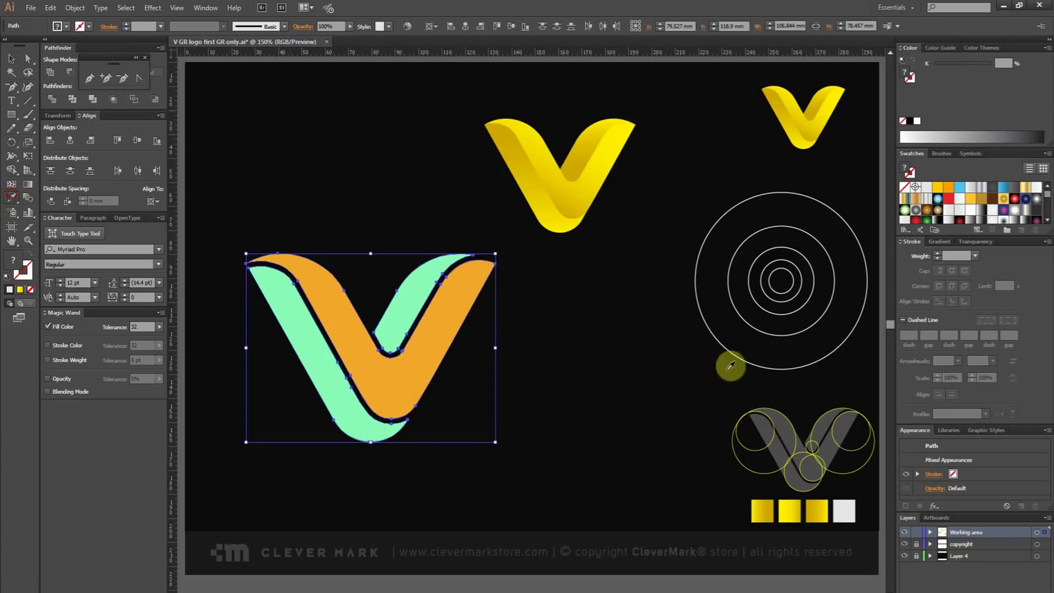
click(782, 421)
Select the whole grey V and scale it down proportionally about its centre to about 45 mm wide
click(11, 58)
click(402, 206)
drag(426, 221, 265, 453)
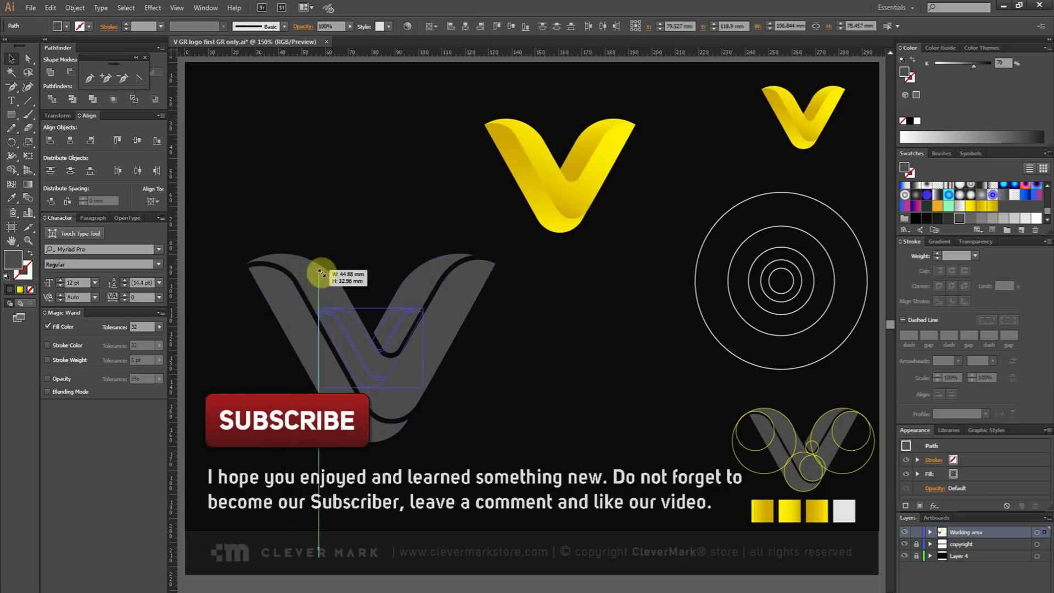